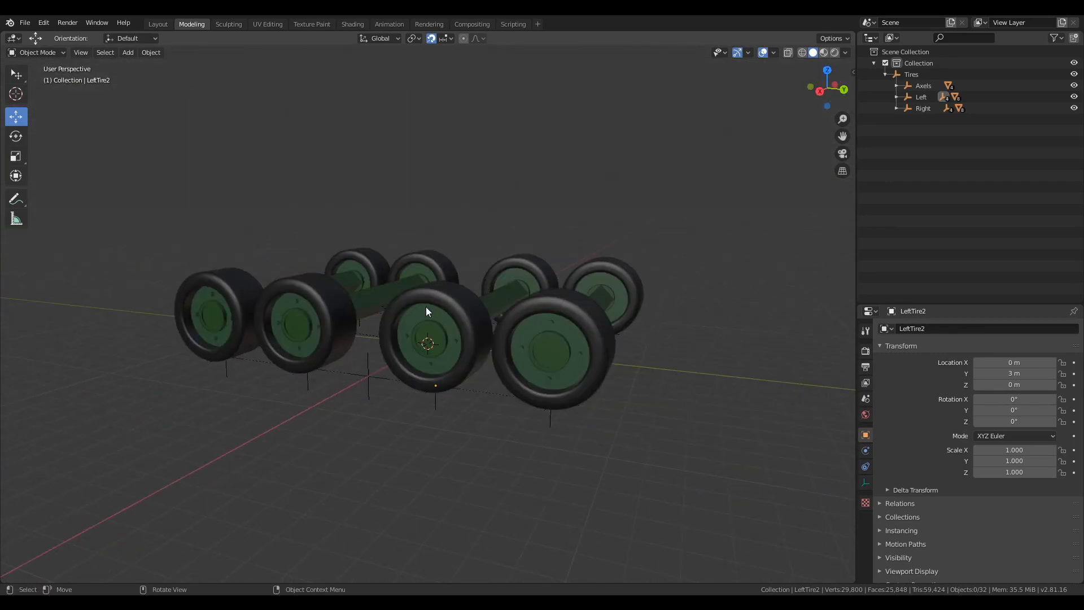
middle_click_drag(500, 322, 459, 360)
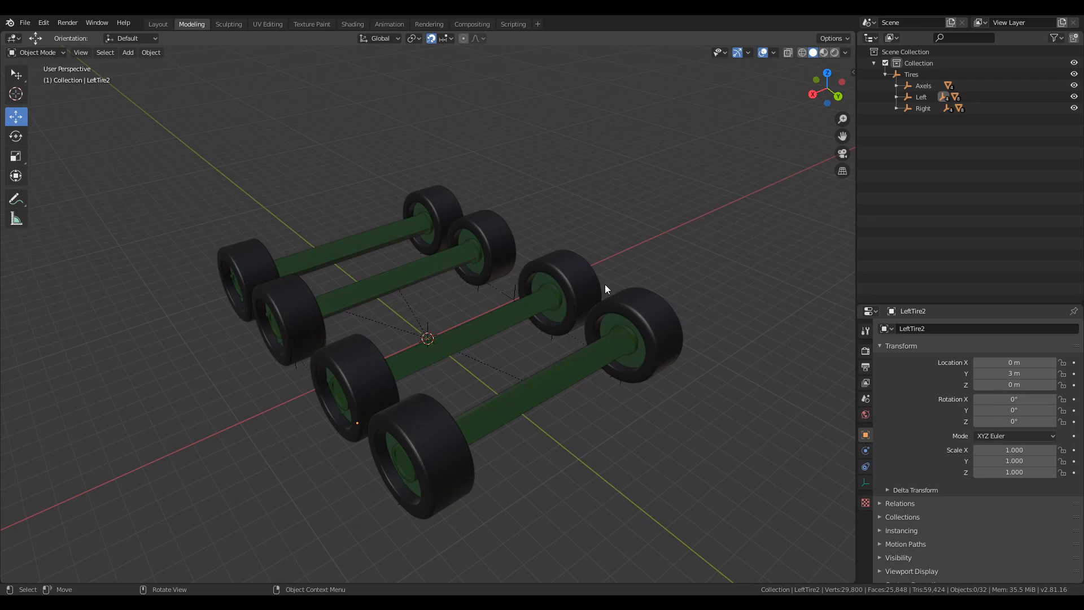
key("shift")
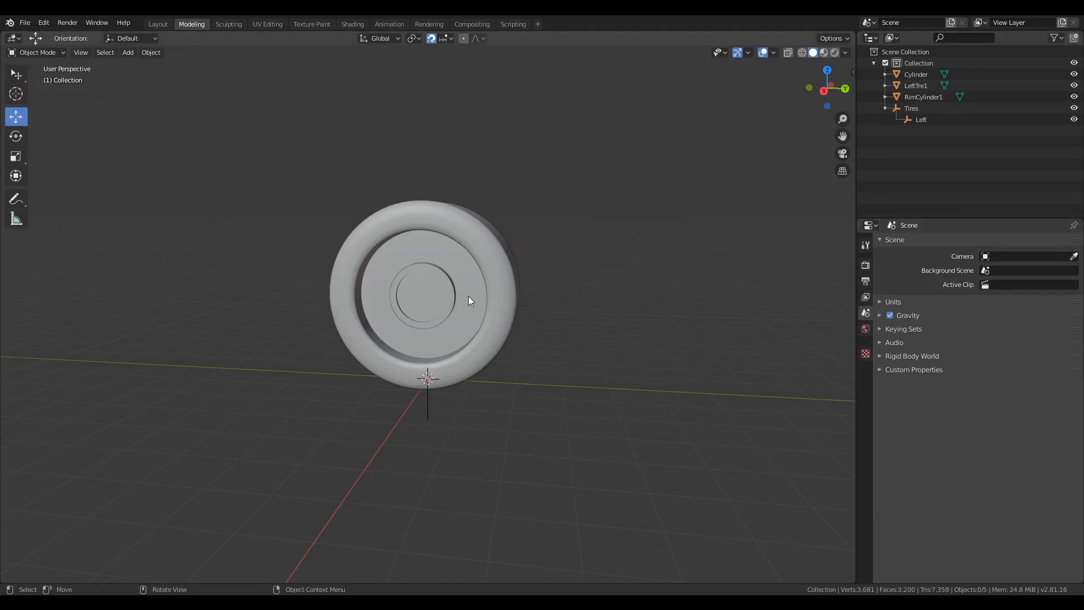
- Snap the 3D cursor to the centre of the selected rim cylinder
key("ctrl+z")
middle_click_drag(565, 314, 527, 331)
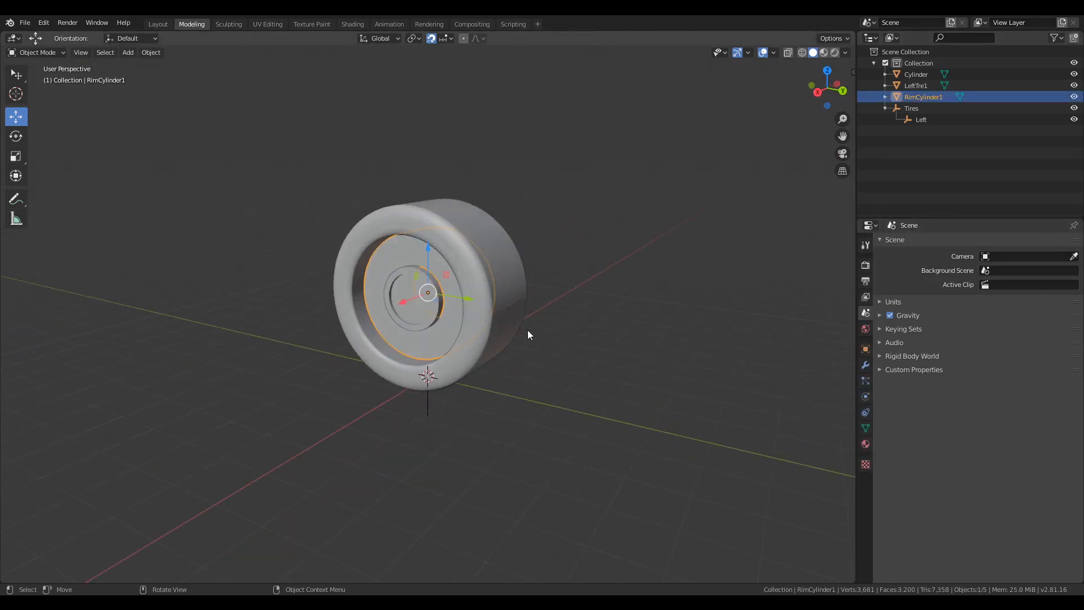
scroll(536, 350, "up", 2)
scroll(536, 355, "up", 2)
key("shift+s")
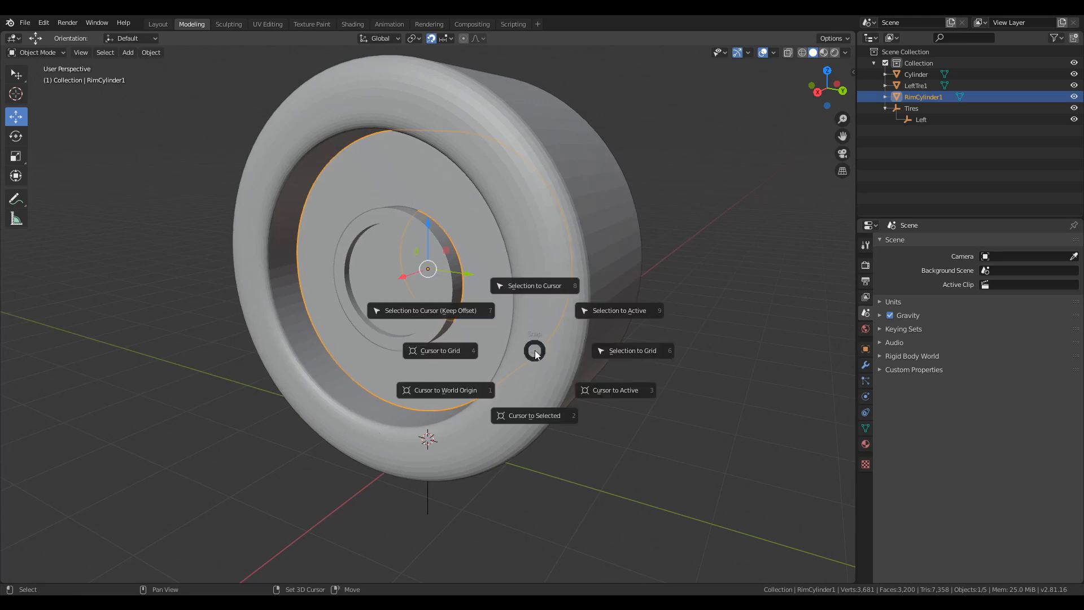
left_click(530, 381)
middle_click_drag(438, 337, 493, 324)
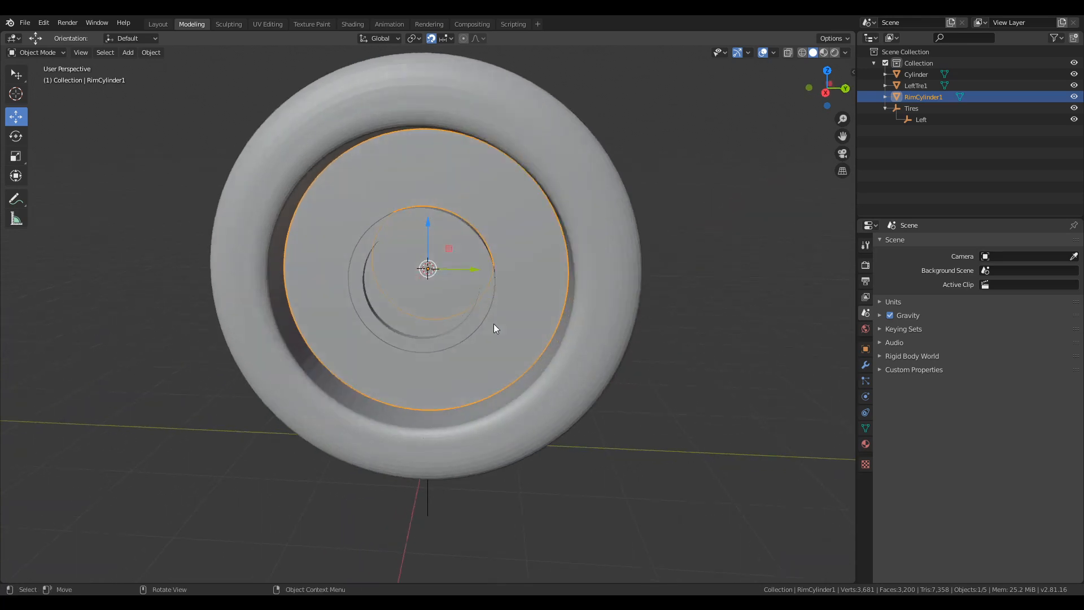
- Add a mesh cylinder with 5 vertices at the 3D cursor in the wheel's centre
key("a")
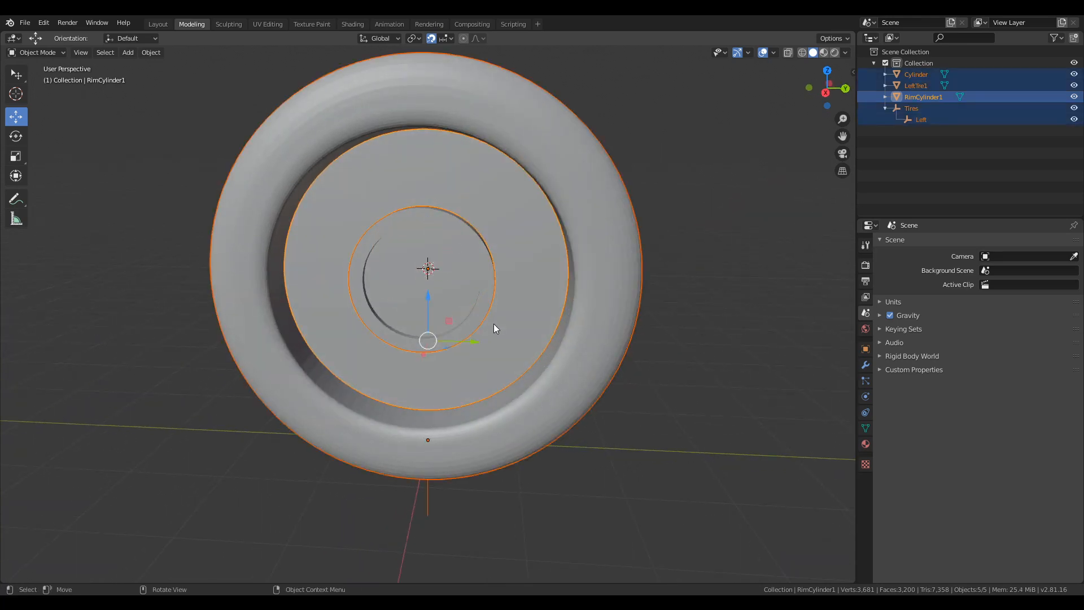
left_click(480, 283)
key("shift+a")
mouse_move(480, 283)
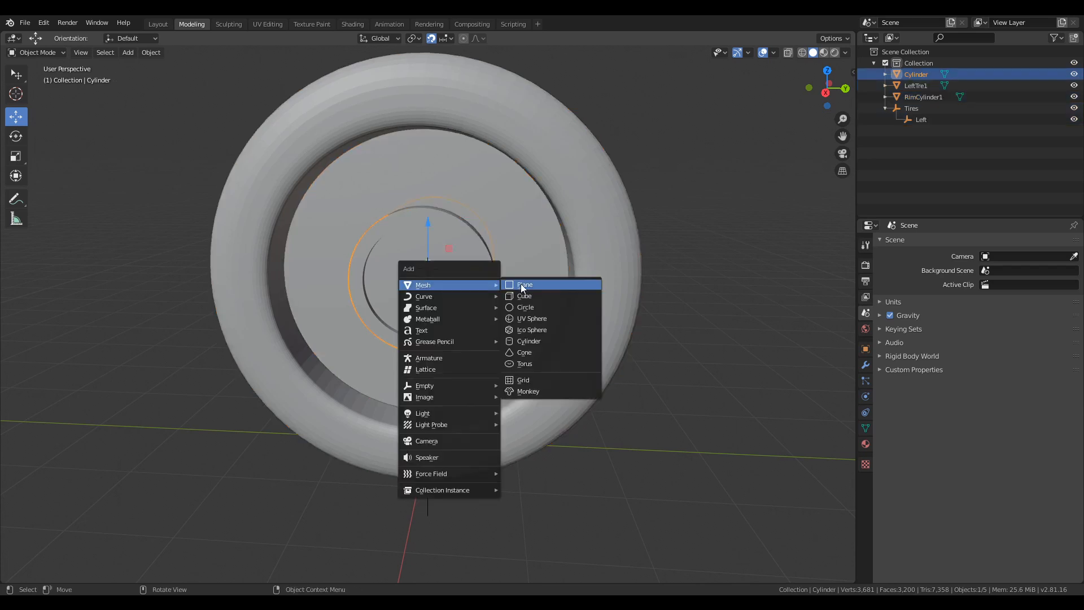
left_click(534, 340)
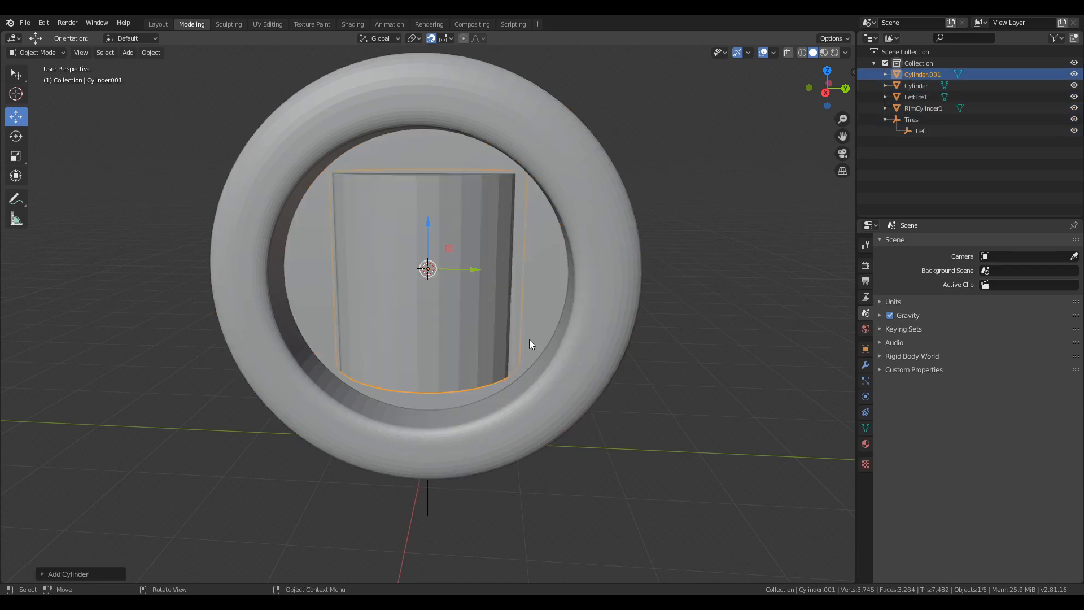
key("F9")
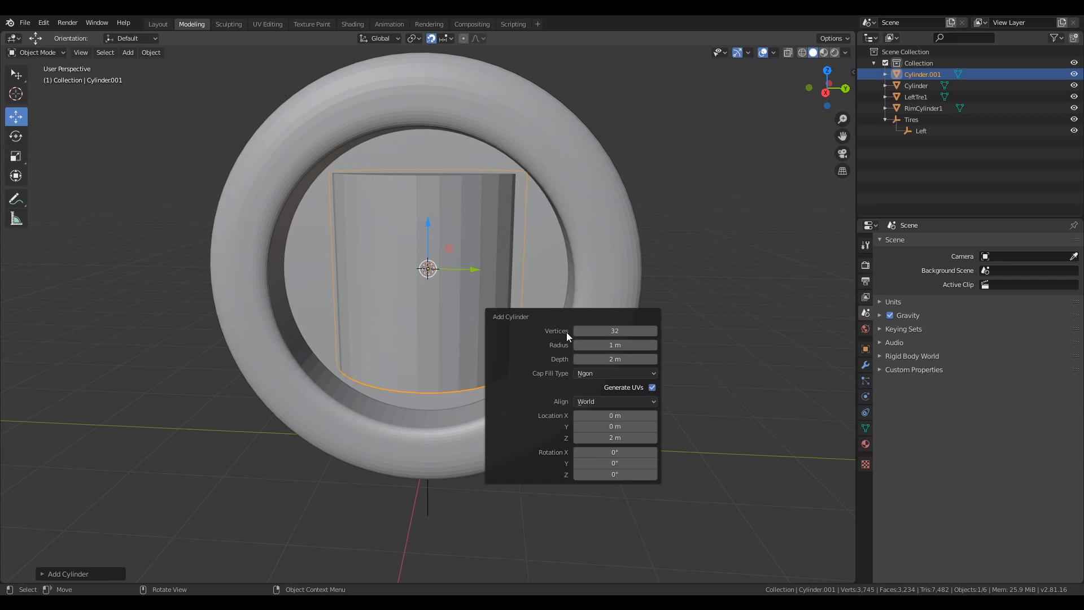
double_click(639, 335)
type("5")
key("Return")
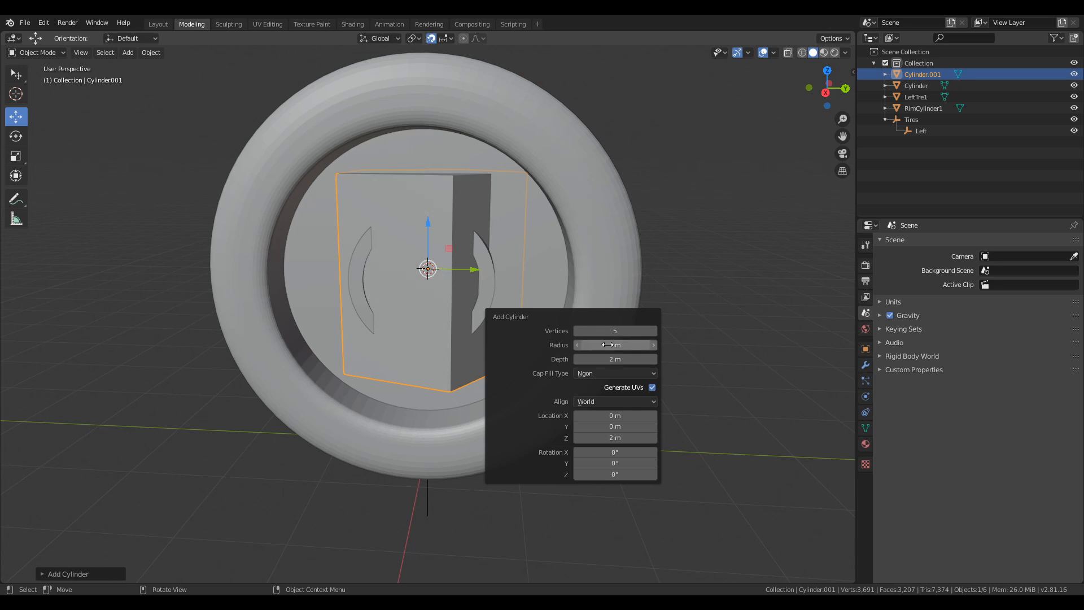
- Rotate the five-sided cylinder 90° about Y and scale it uniformly to 0.1
left_click(866, 349)
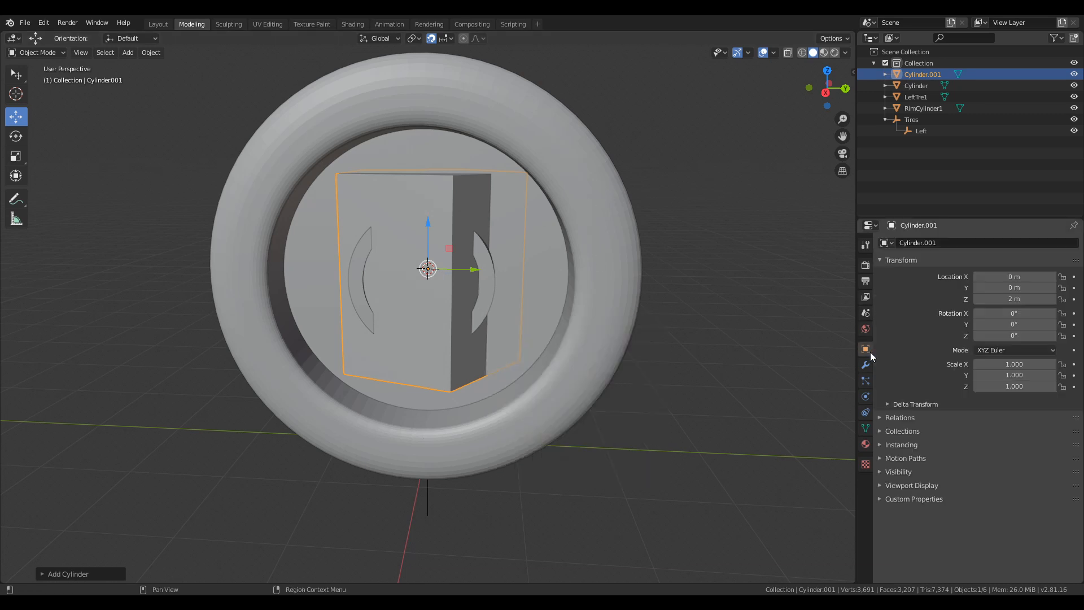
left_click(1013, 324)
type("90")
key("Return")
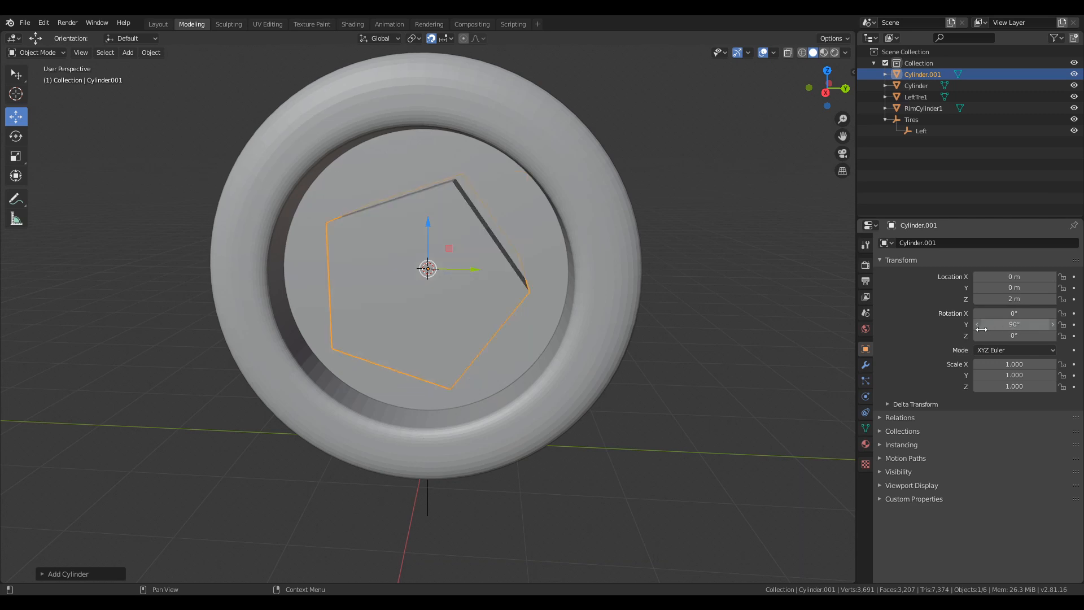
left_click(1022, 364)
type("1.0")
key("Return")
key("s")
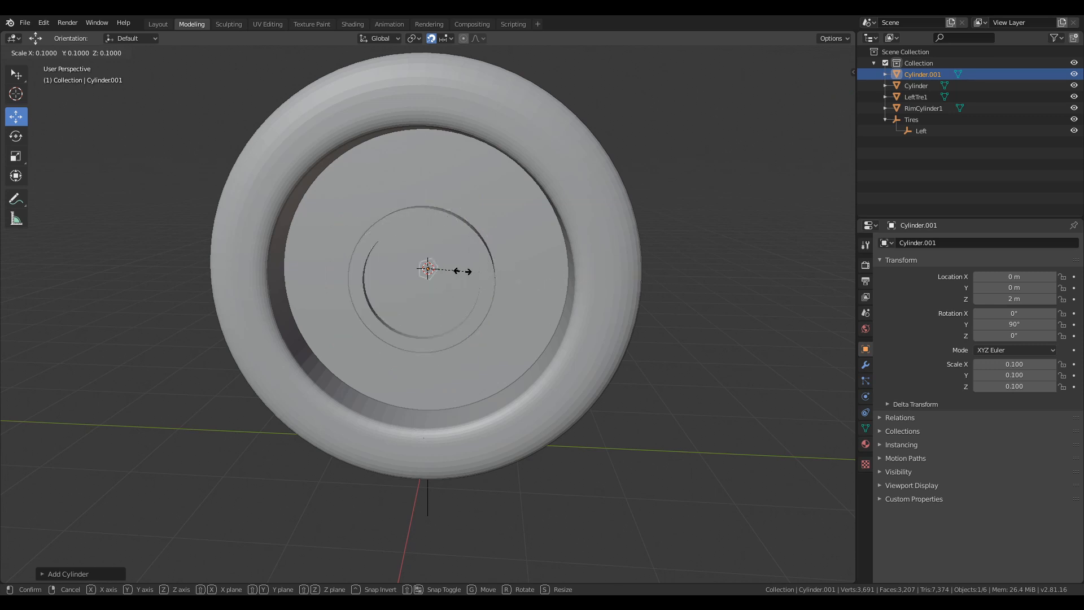
left_click(453, 271)
- Move the small five-sided cylinder up to Z 3 m and outward to X 1 m, in front of the rim
left_click_drag(429, 236, 435, 127)
middle_click_drag(574, 202, 541, 215)
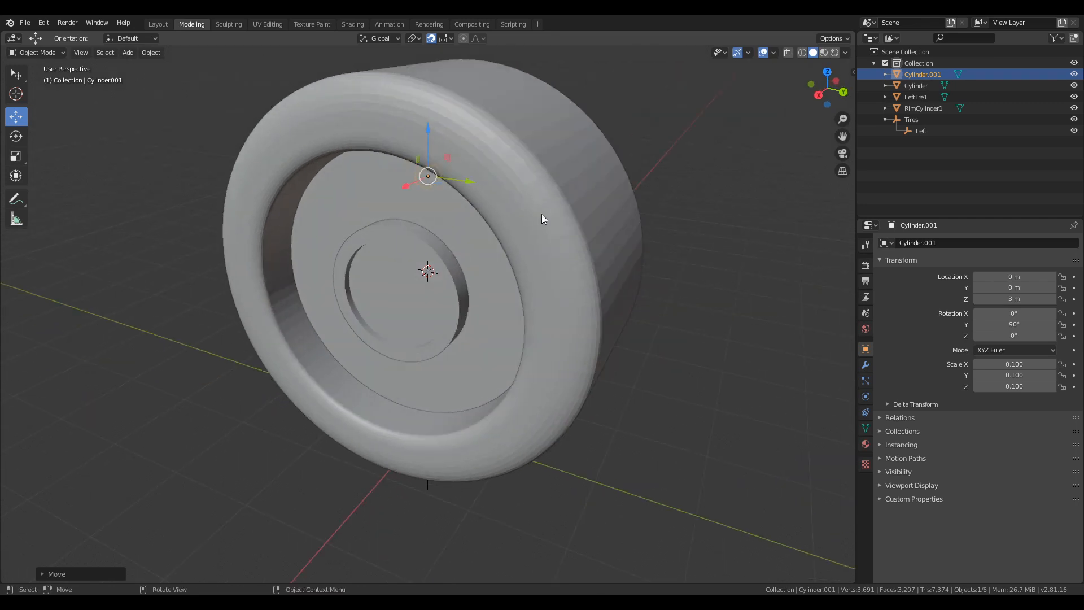
left_click_drag(405, 188, 335, 216)
mouse_move(389, 223)
middle_mouse_down()
mouse_move(497, 221)
mouse_move(430, 236)
mouse_move(408, 228)
middle_mouse_up()
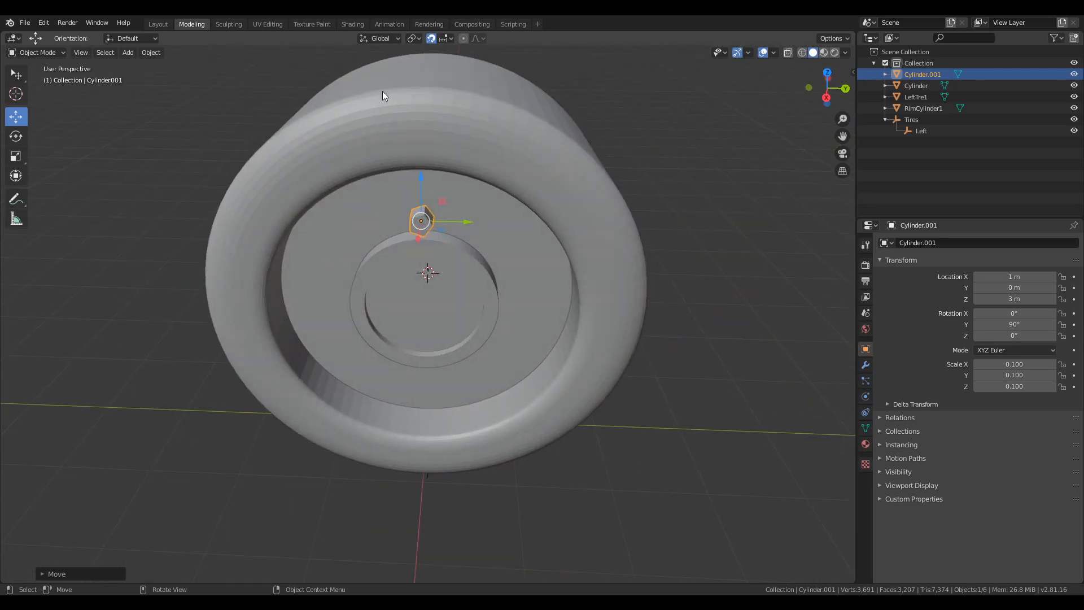
- Move the small five-sided cylinder back along X to about 0.57 m so it sits against the rim face
left_click(444, 39)
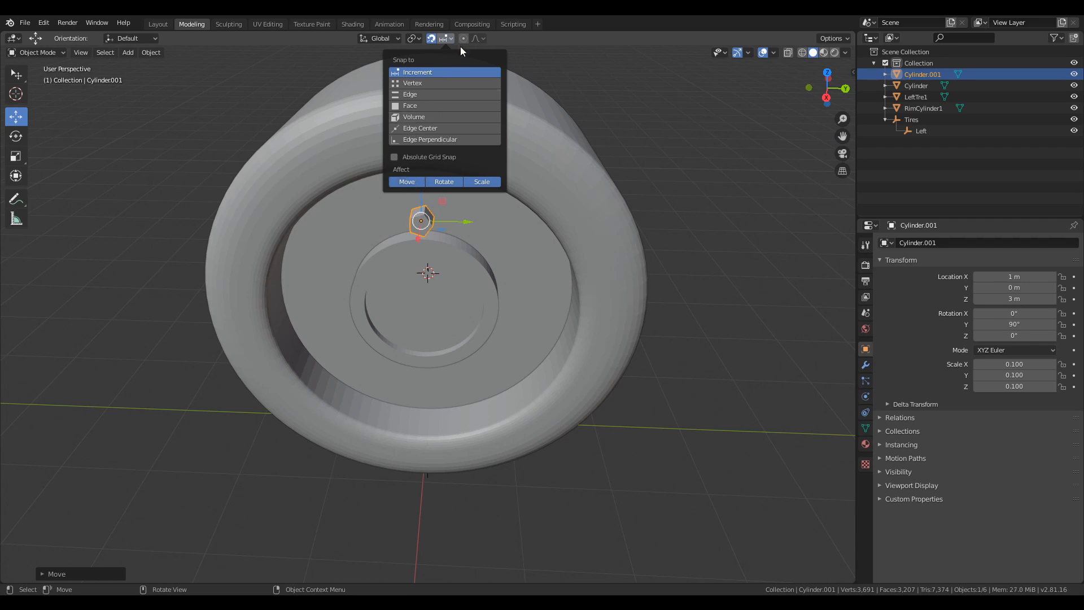
middle_click_drag(443, 130, 381, 127)
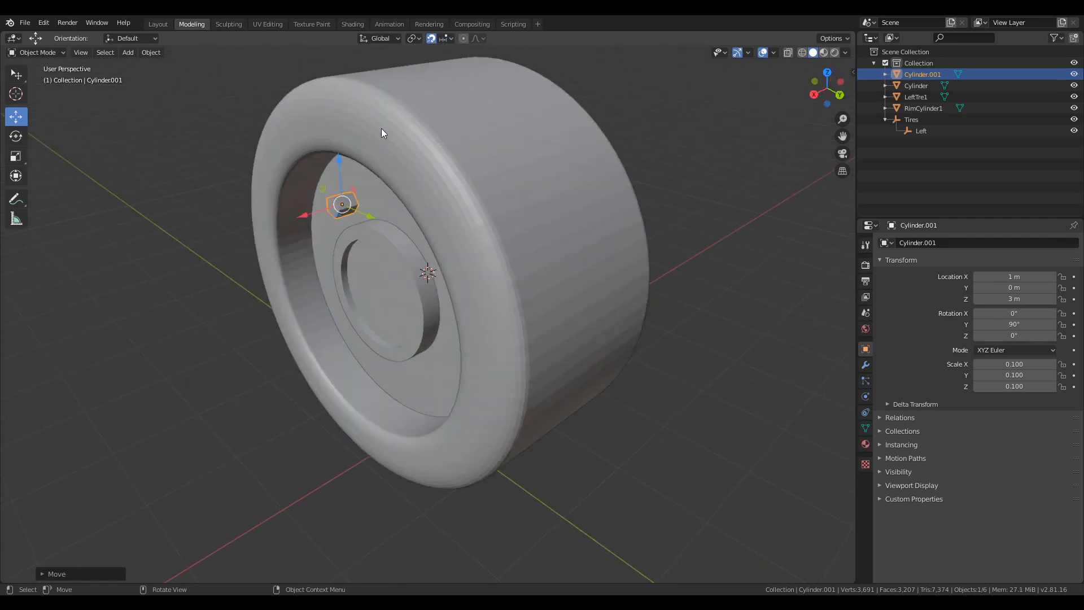
left_click_drag(308, 214, 339, 207)
middle_click_drag(384, 230, 411, 231)
left_click_drag(361, 191, 359, 190)
mouse_move(388, 268)
middle_mouse_down()
mouse_move(506, 269)
mouse_move(385, 266)
middle_mouse_up()
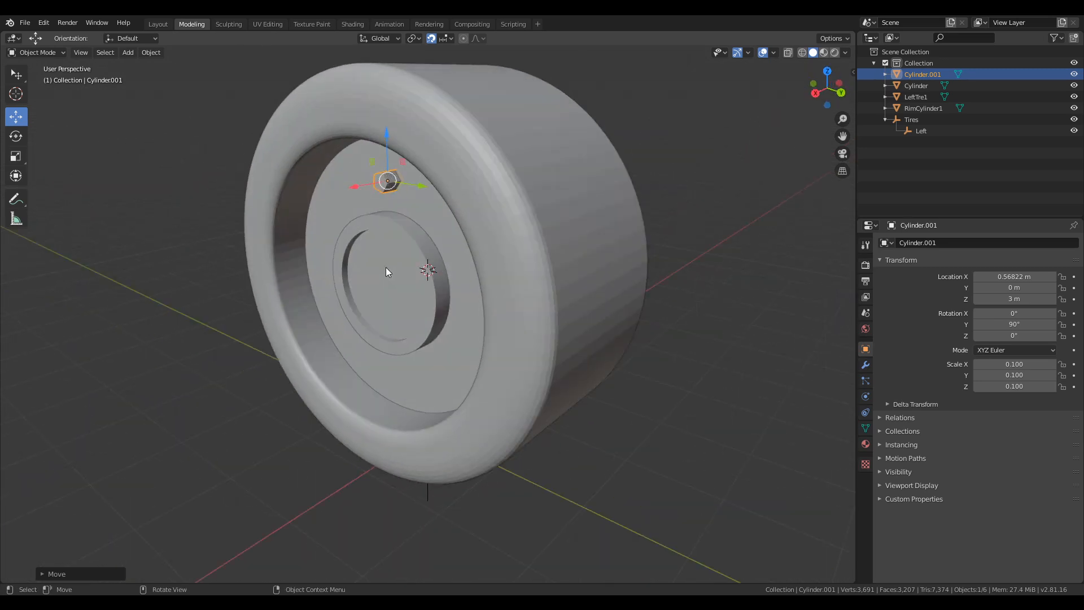
- Rename the small five-sided cylinder to LegNut1
key("F2")
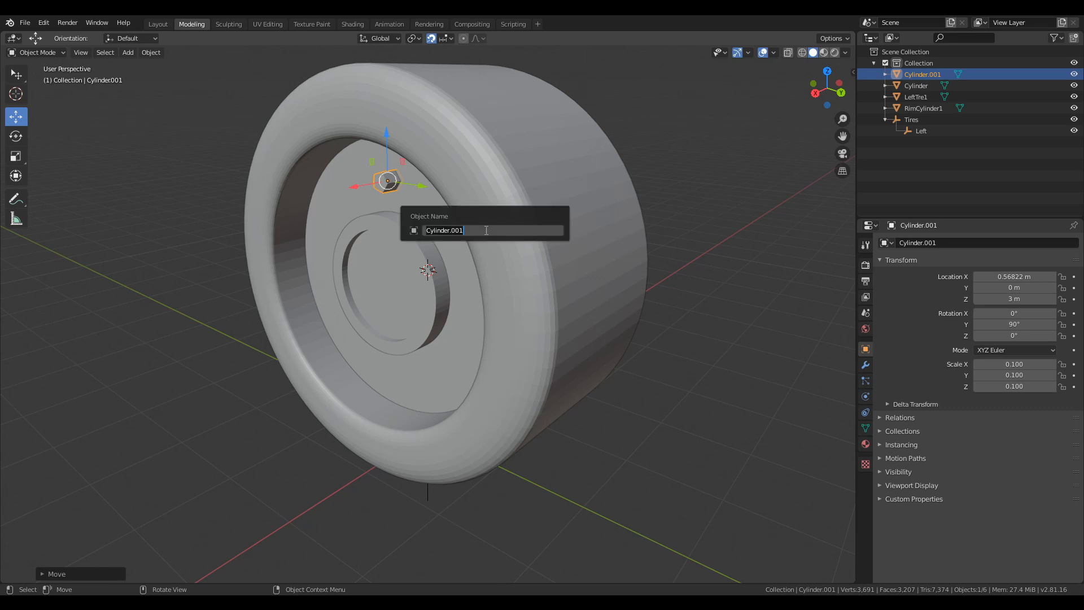
type("LegNut1")
key("Return")
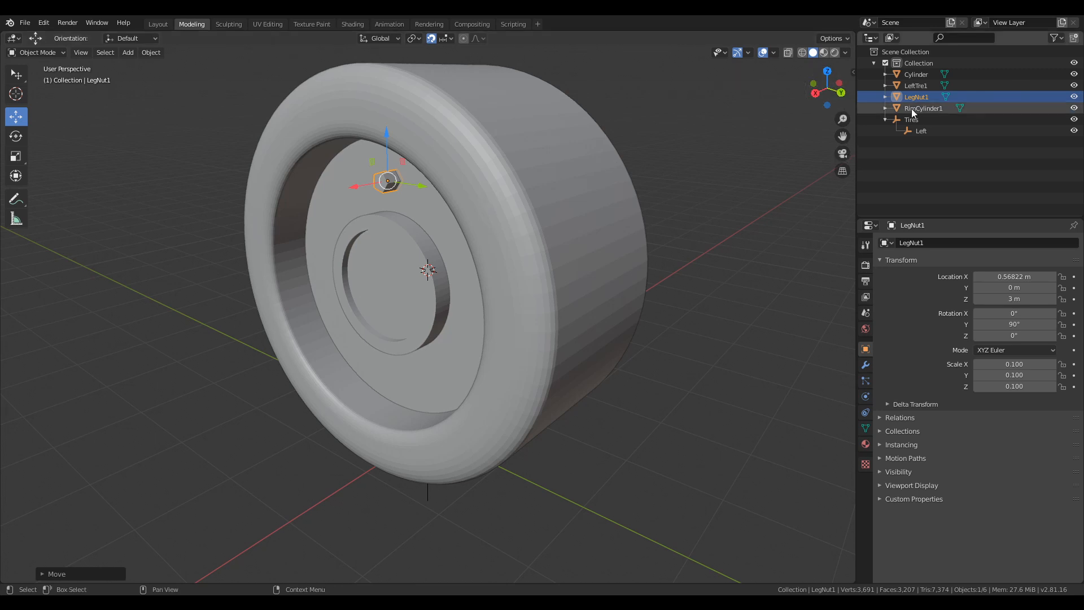
- Rename the central hub object Cylinder to AxelCover1 and save the file
left_click(920, 76)
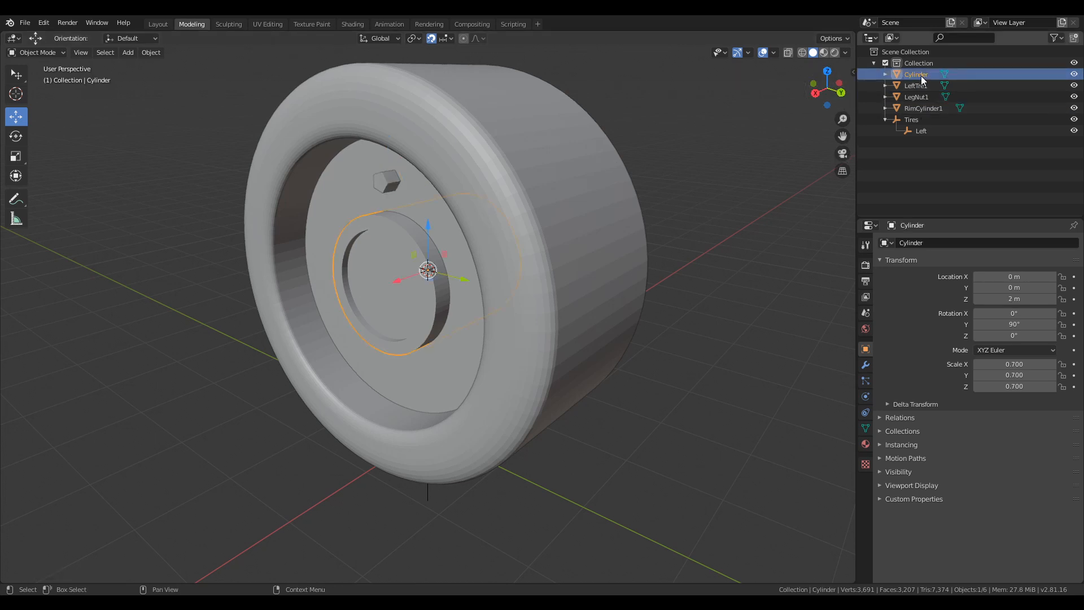
key("F2")
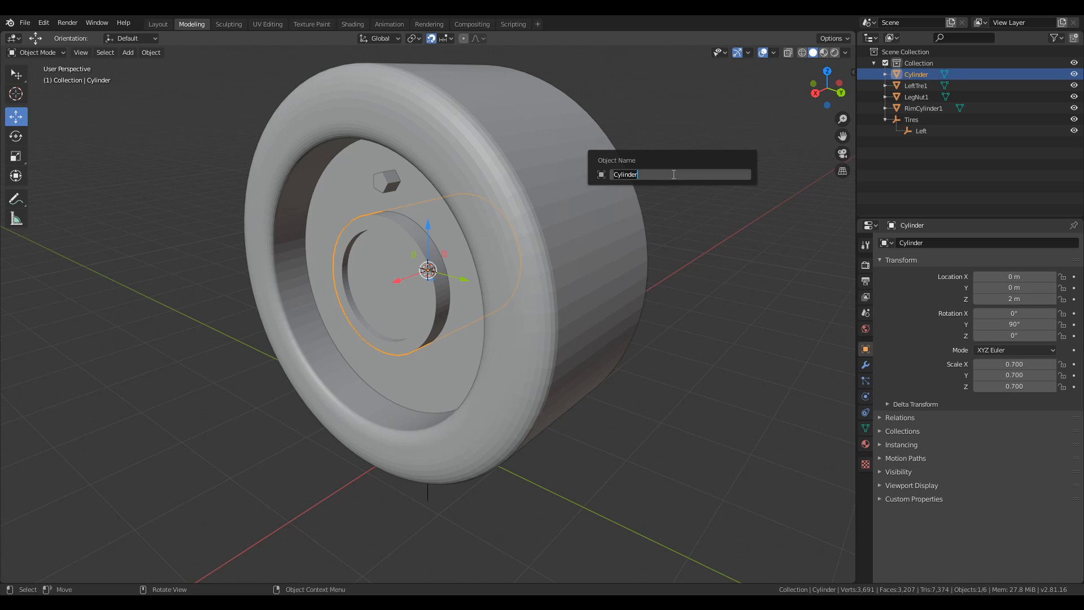
type("AxelCover1")
key("Return")
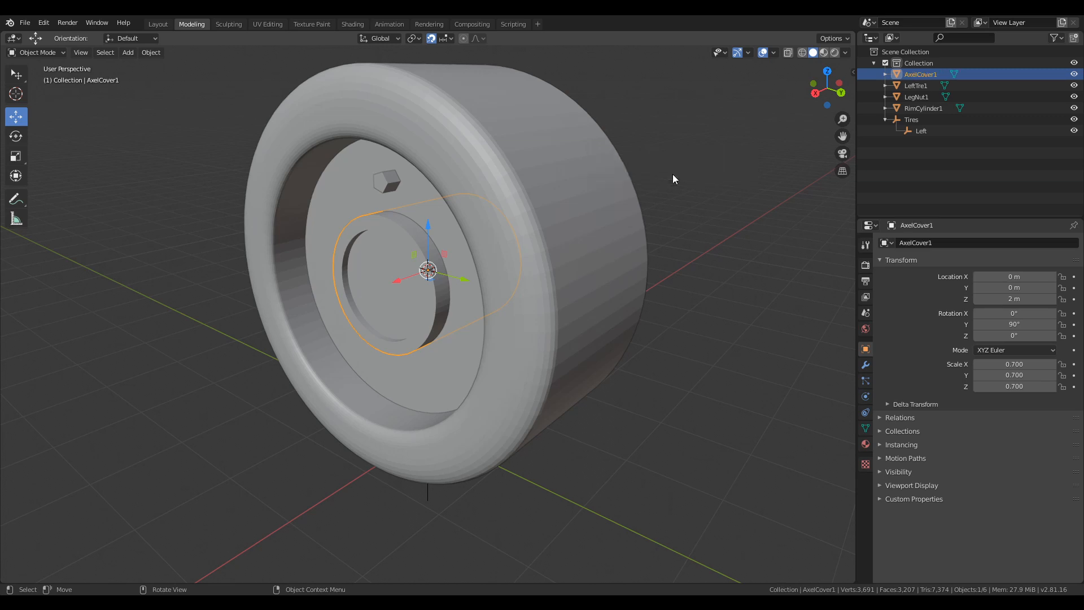
key("ctrl")
key("ctrl+s")
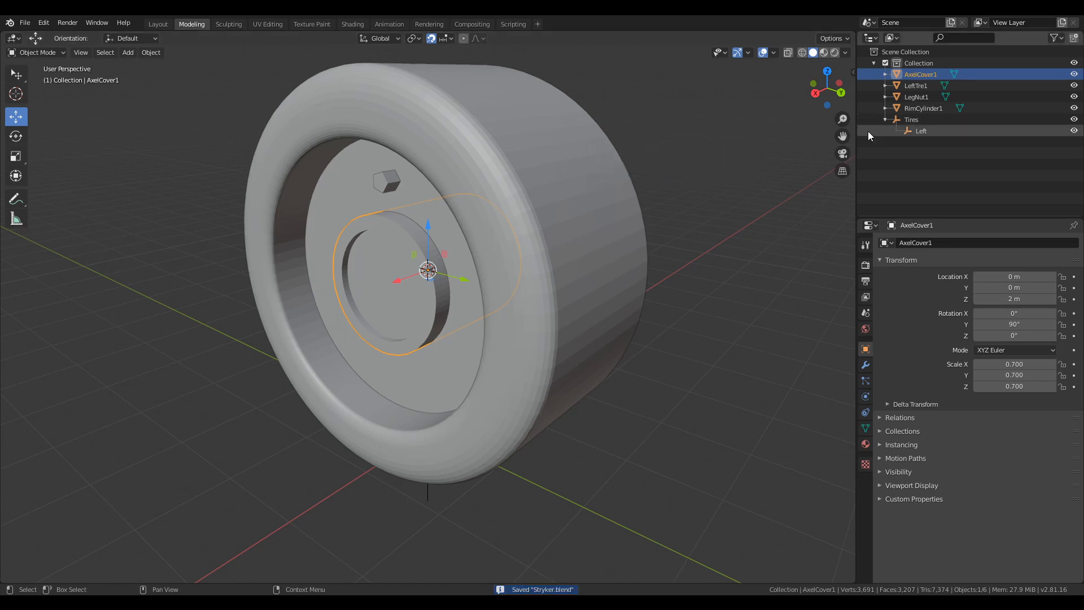
- Add an empty at the world origin and name it LugNutes
key("shift+c")
middle_click_drag(637, 203, 628, 259)
key("shift+a")
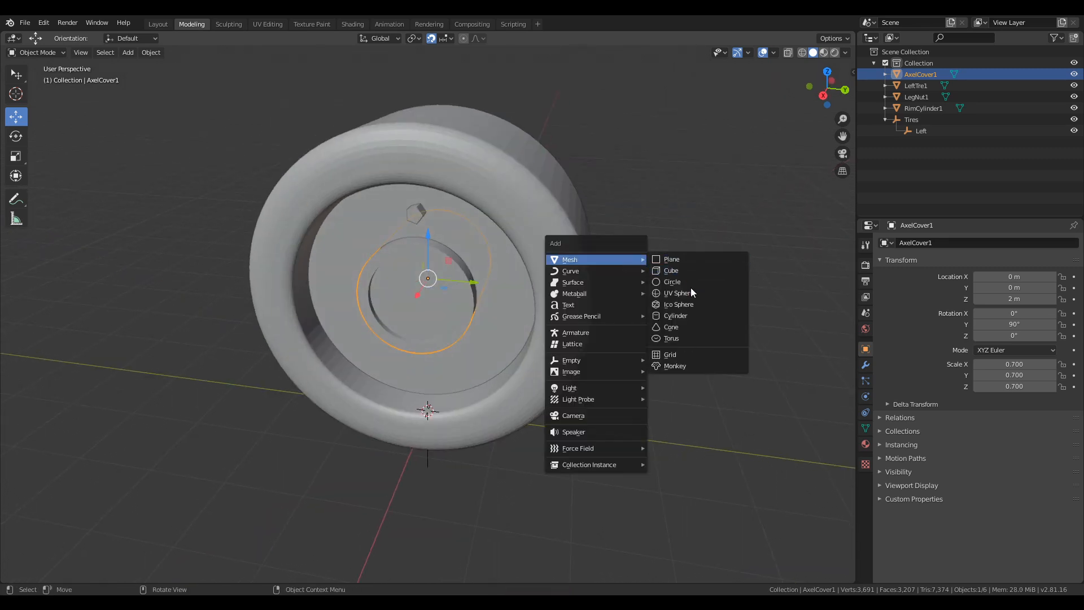
mouse_move(618, 360)
left_click(689, 362)
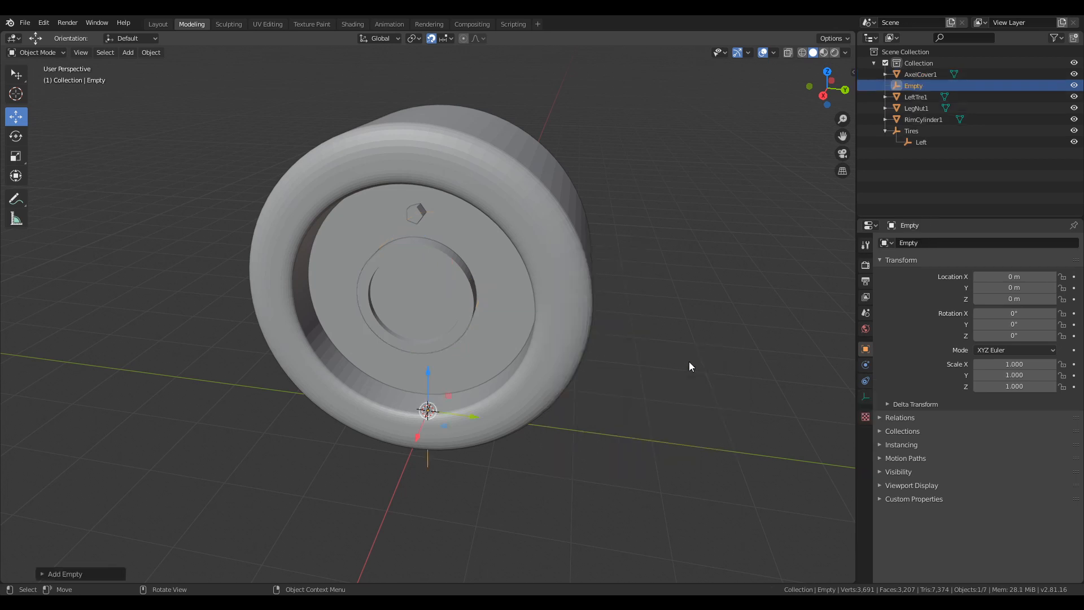
key("F2")
type("LugNy")
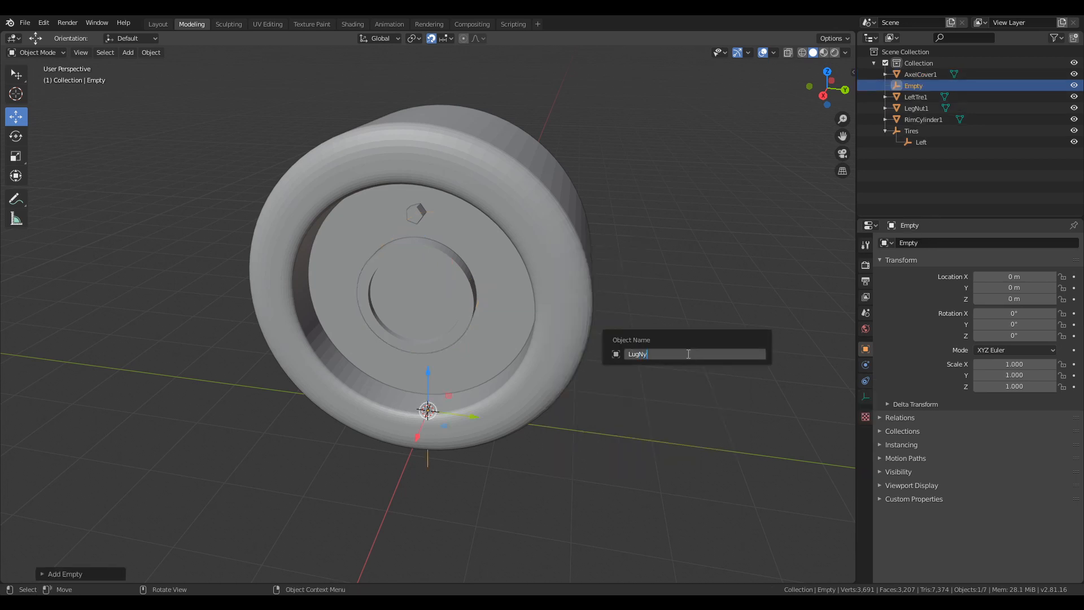
key("BackSpace")
type("Nutes")
key("Return")
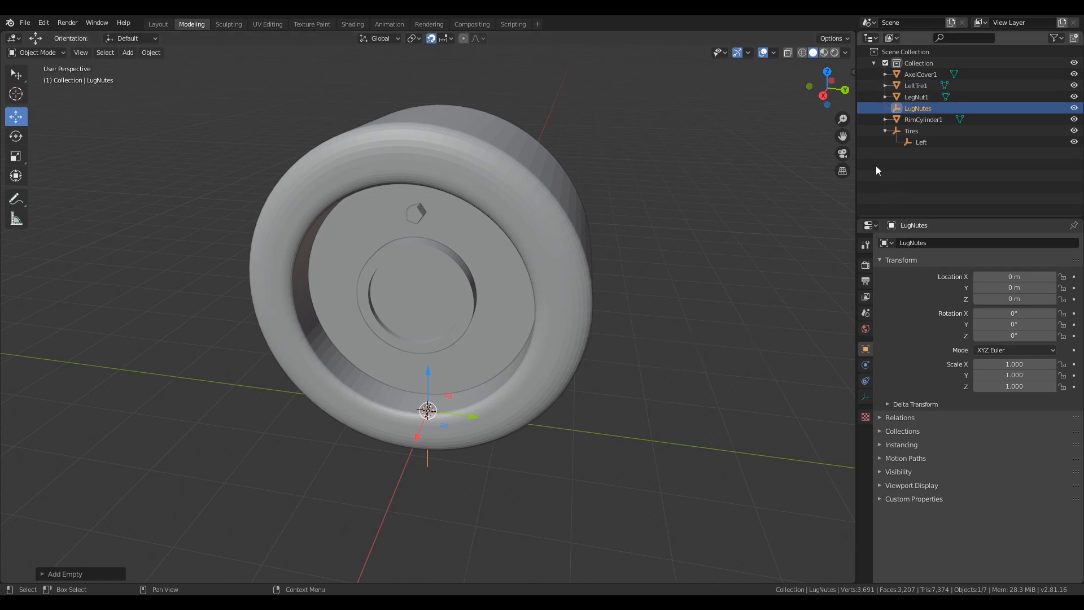
- Delete the LugNutes empty
middle_click_drag(697, 251, 567, 243)
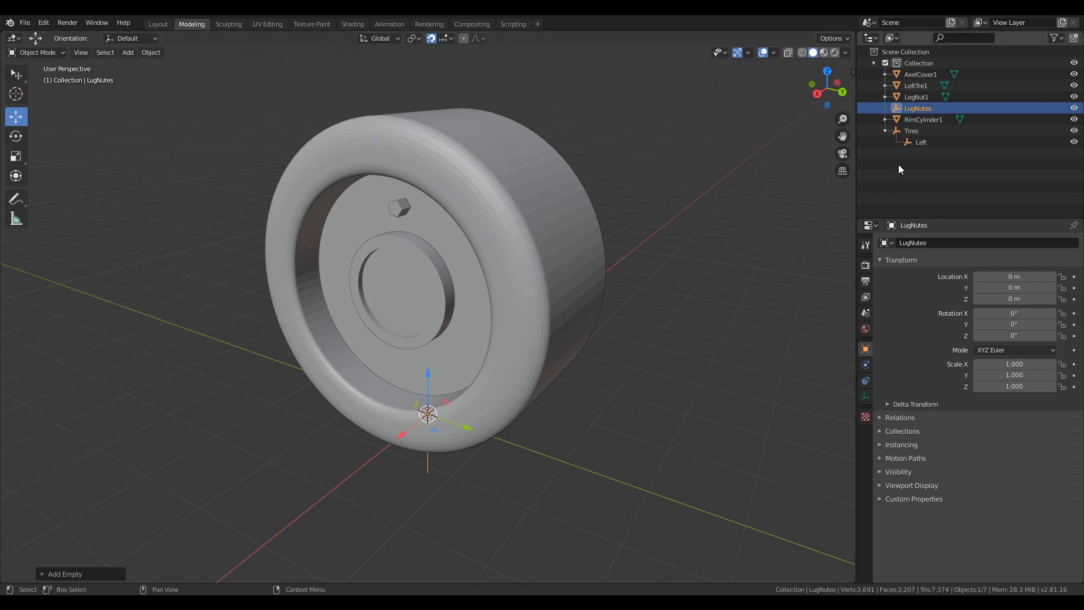
key("x")
left_click(607, 221)
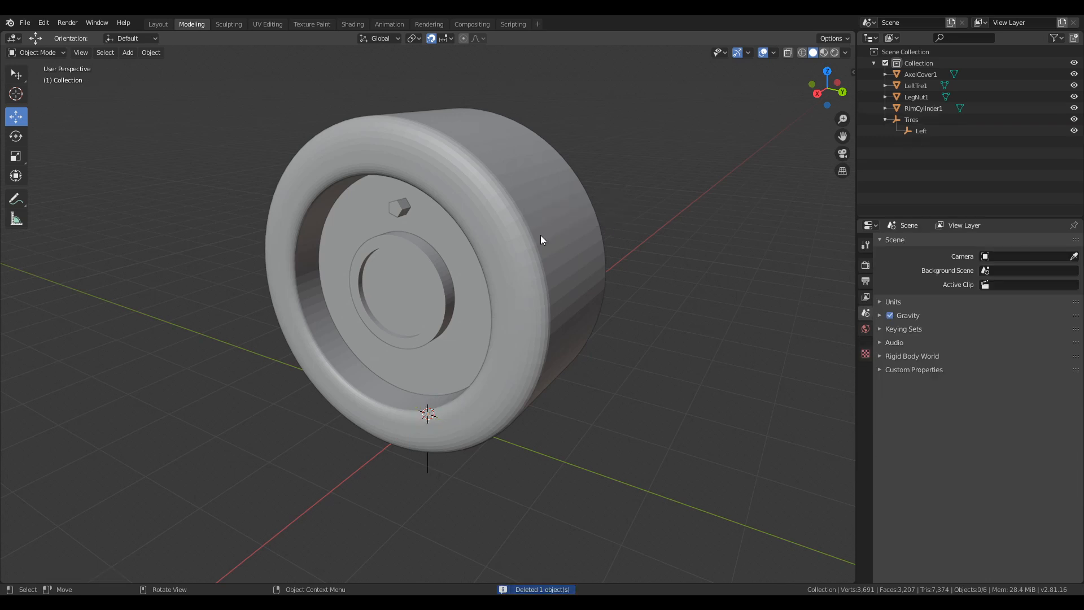
- Duplicate LegNut1 and place the copy straight below the hub at Z 1 m
left_click(410, 210)
middle_click_drag(411, 210, 503, 210)
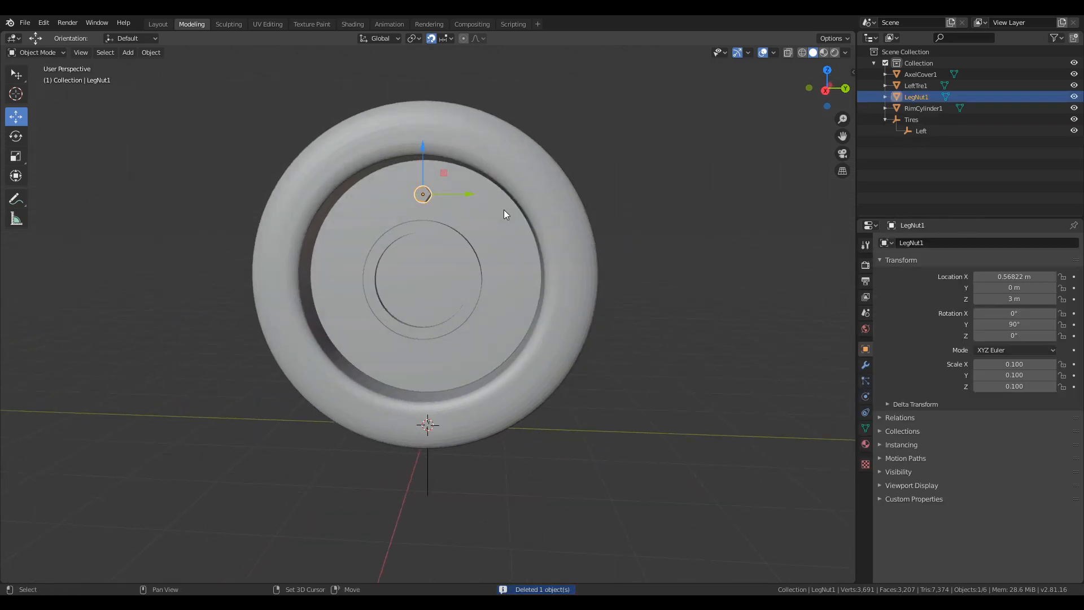
key("shift+d")
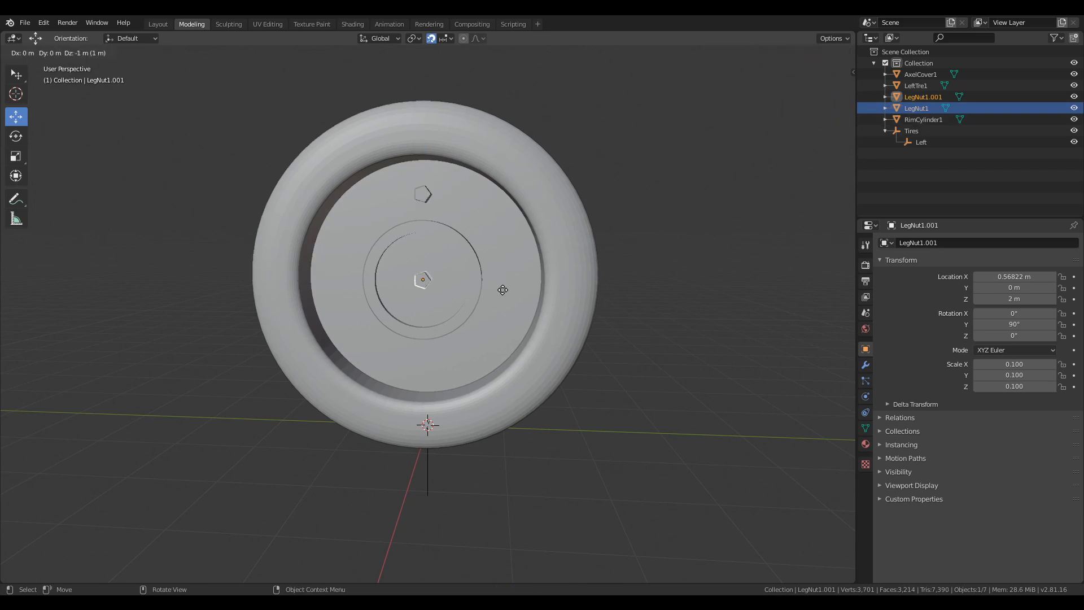
left_click(498, 341)
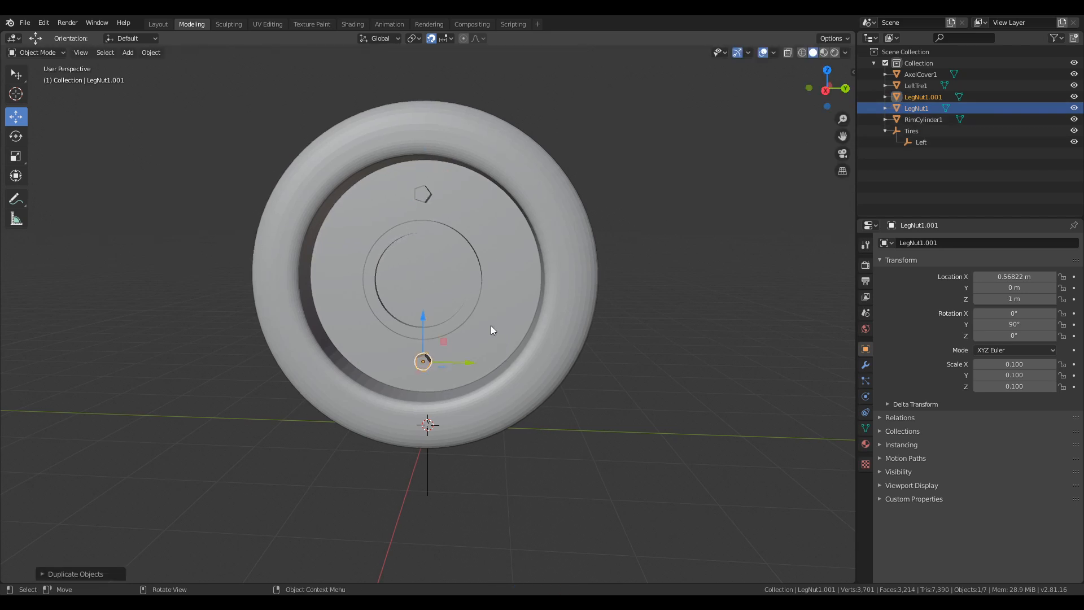
- Duplicate the lug nut below the hub and place the copy beside the hub at Y 1 m, Z 2 m
key("shift+d")
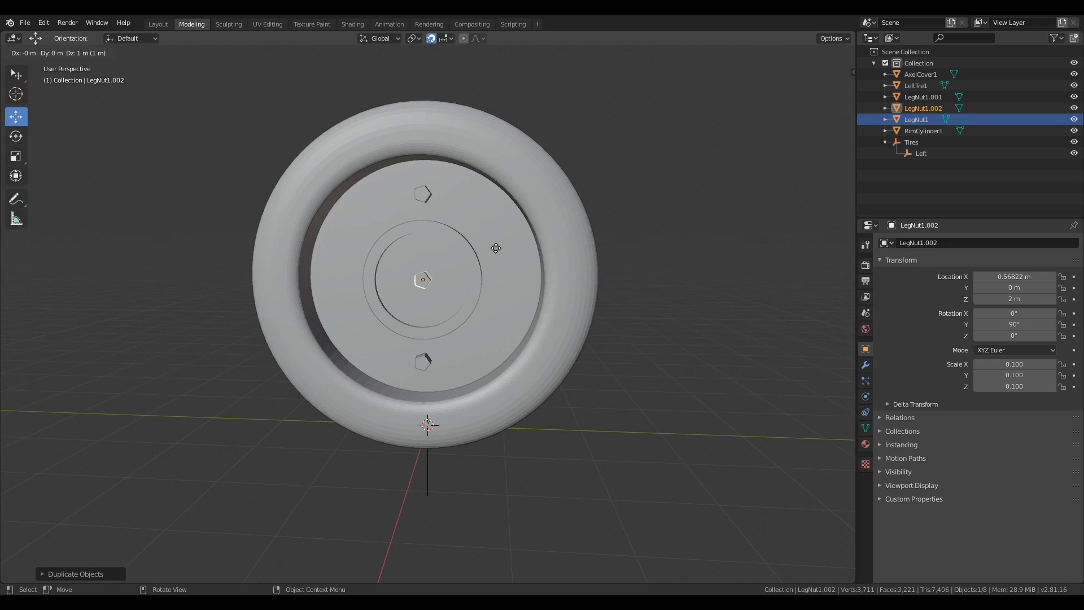
left_click(495, 248)
key("g")
key("y")
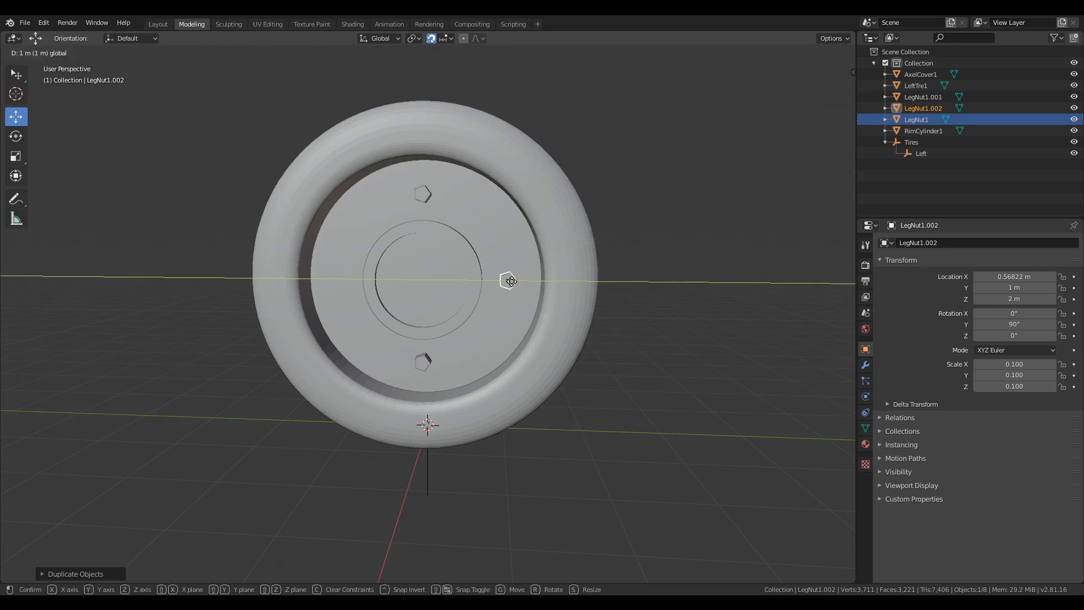
left_click(531, 281)
- Duplicate the side lug nut along Y and place the copy on the opposite side of the hub at Y -1 m
key("shift+d")
key("z")
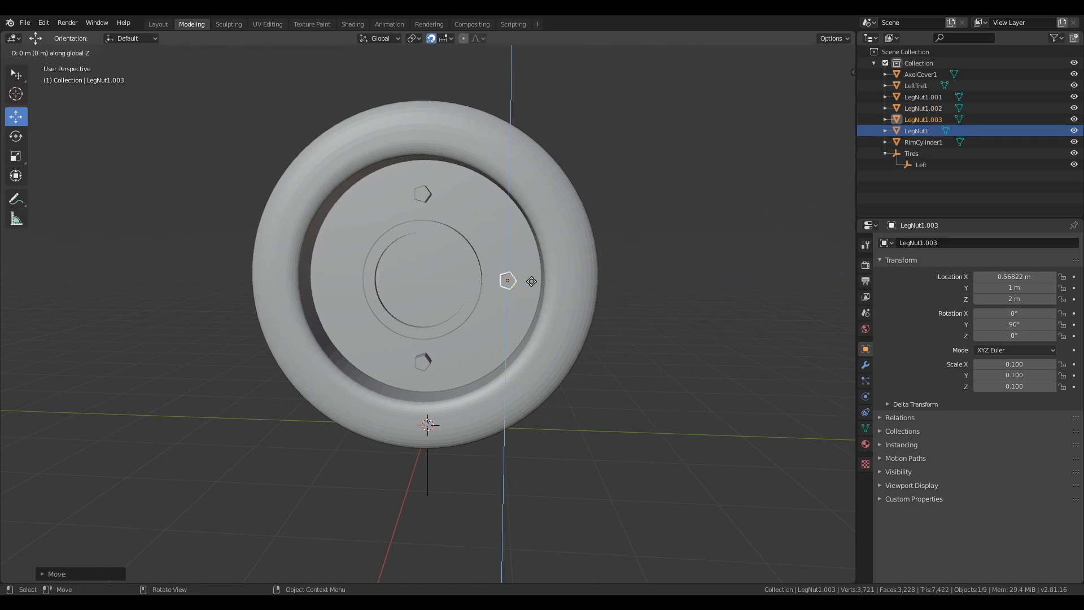
key("y")
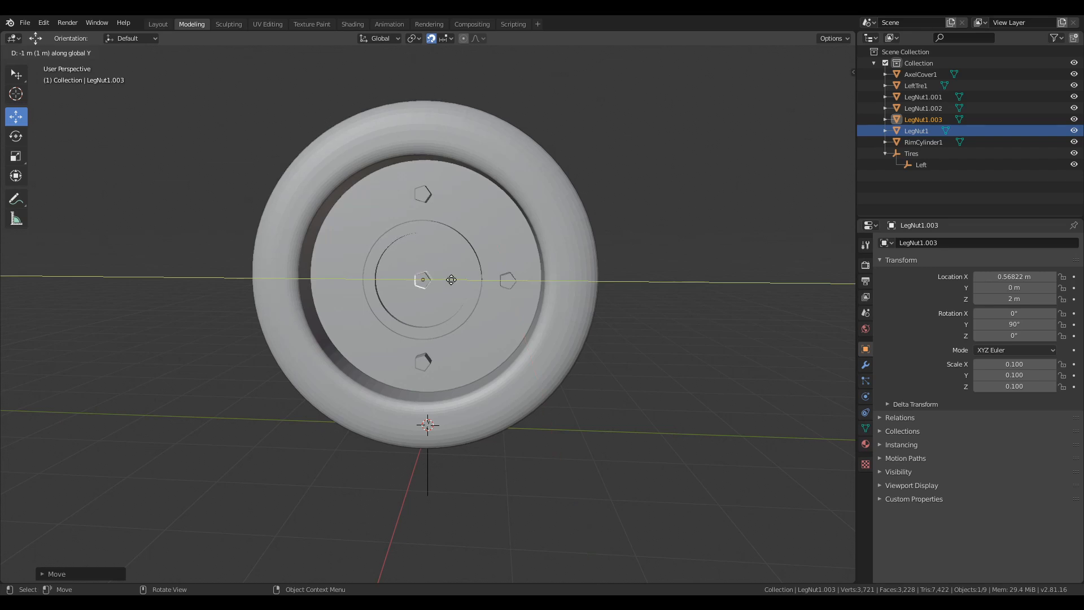
left_click(367, 279)
- Examine the arrangement of the four lug nuts on the rim from several angles and distances
mouse_move(472, 297)
middle_mouse_down()
mouse_move(422, 321)
mouse_move(514, 302)
mouse_move(447, 295)
mouse_move(471, 283)
middle_mouse_up()
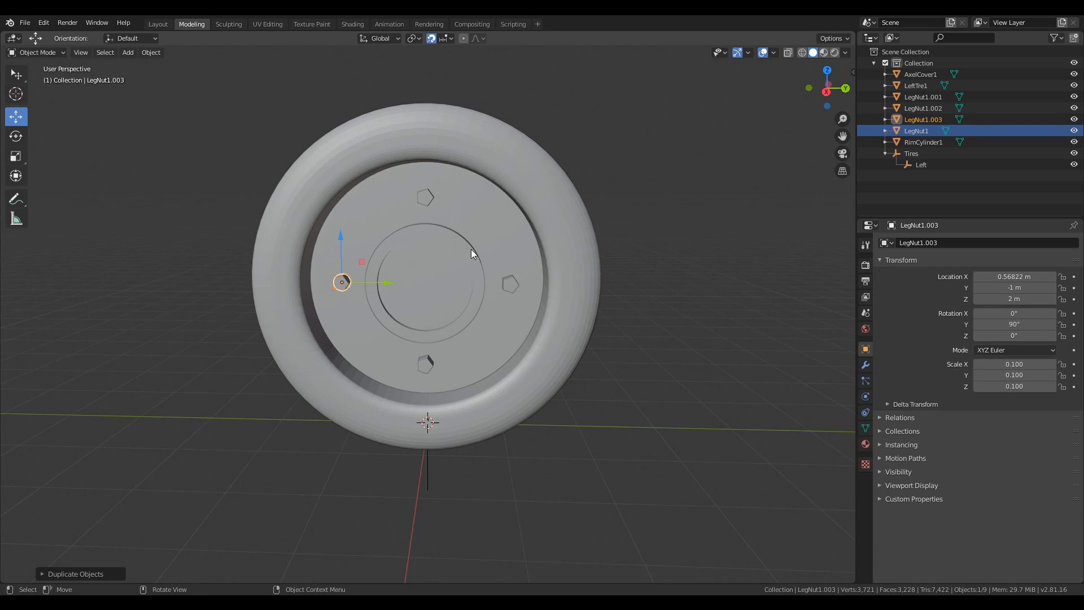
middle_click_drag(508, 262, 563, 251)
middle_click_drag(353, 311, 448, 324)
scroll(449, 324, "down", 3)
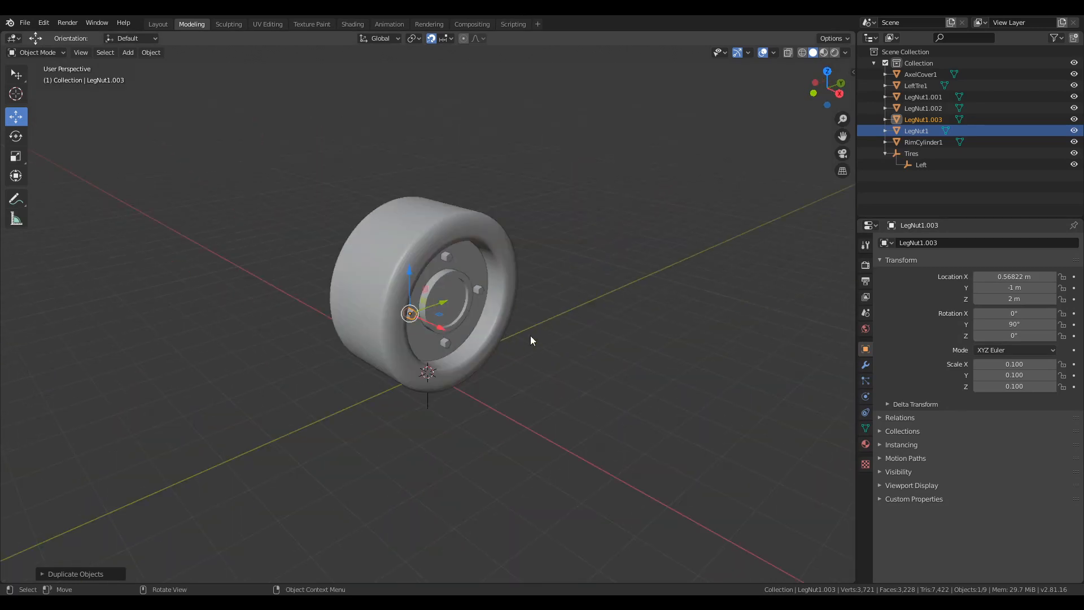
scroll(530, 335, "up", 3)
middle_click_drag(530, 335, 450, 341)
scroll(450, 341, "down", 3)
scroll(449, 341, "up", 3)
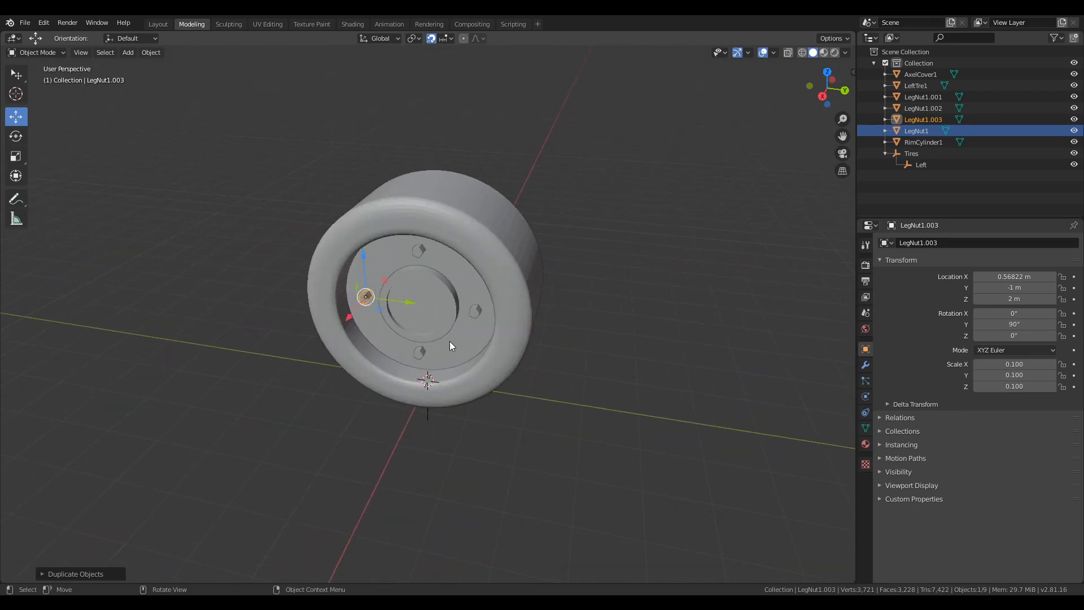
scroll(449, 341, "up", 2)
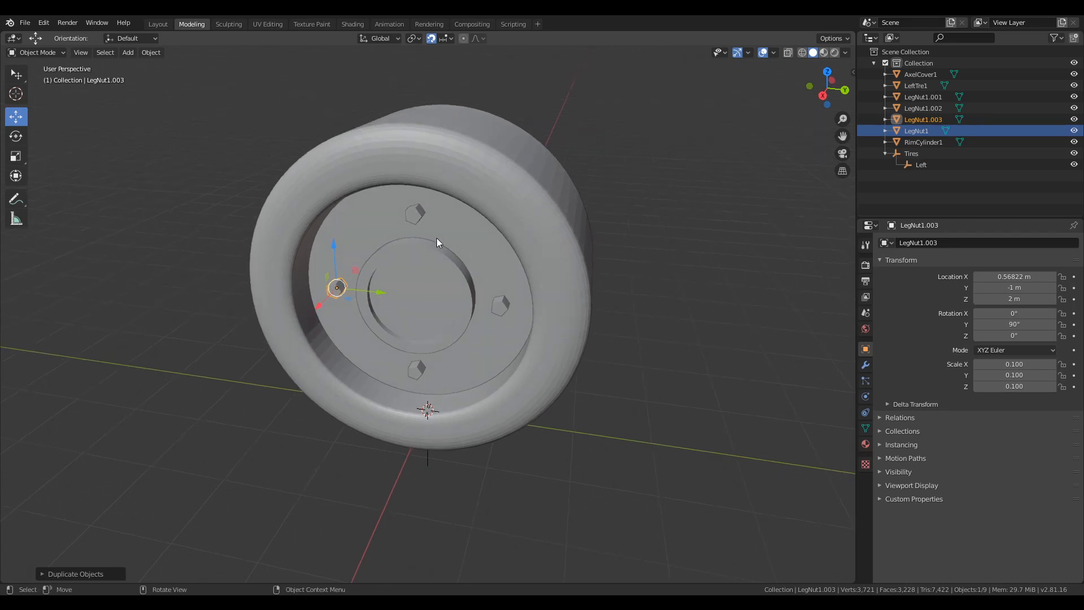
- Join the four lug nuts into the RimCylinder1 object
left_click(412, 217, "shift")
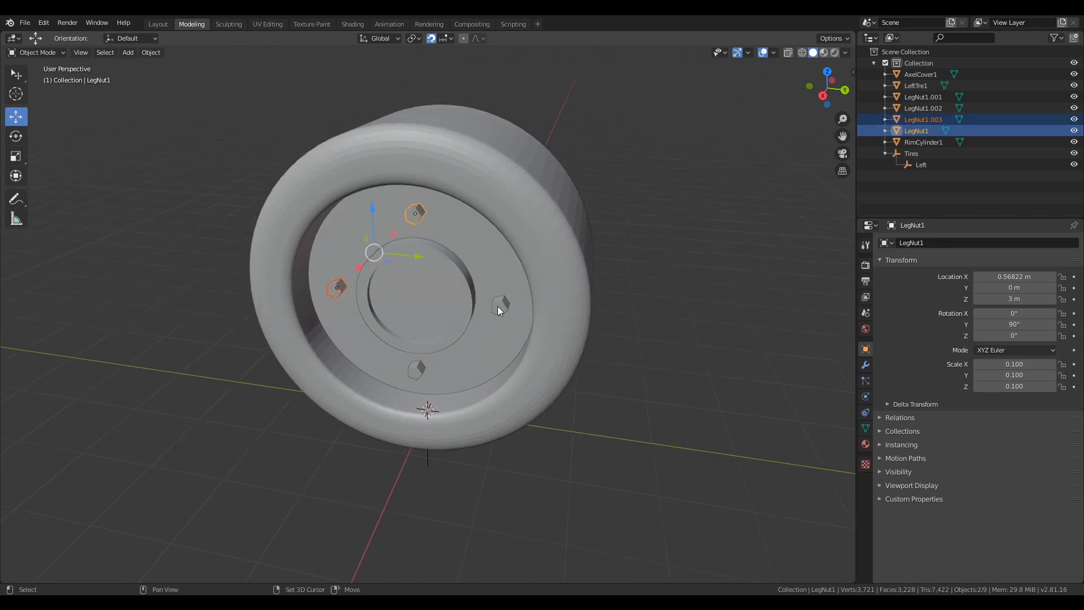
left_click(500, 305, "shift")
left_click(419, 371, "shift")
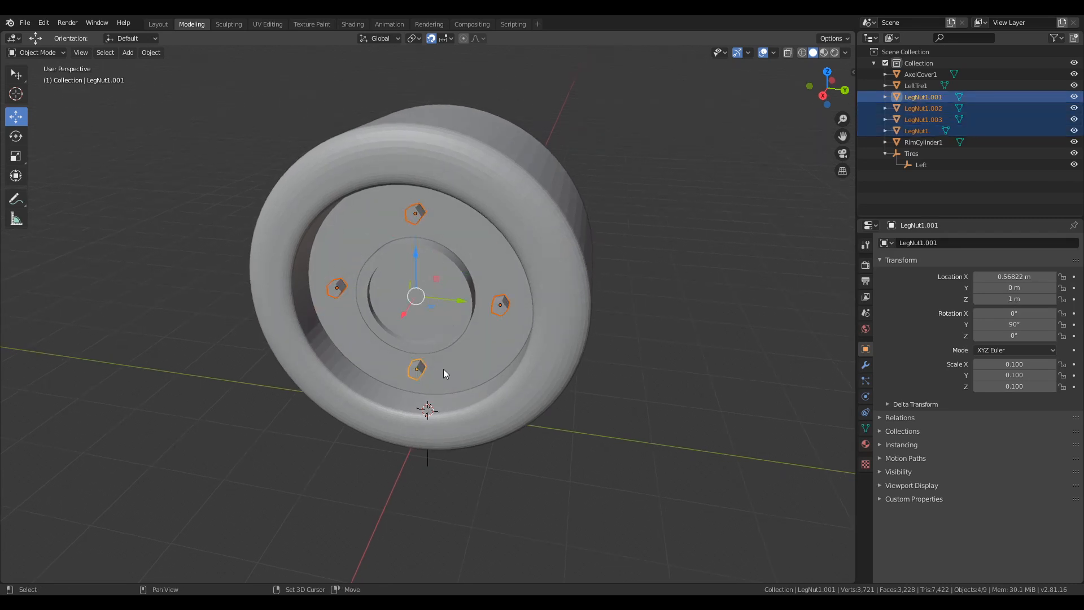
left_click(471, 342, "shift")
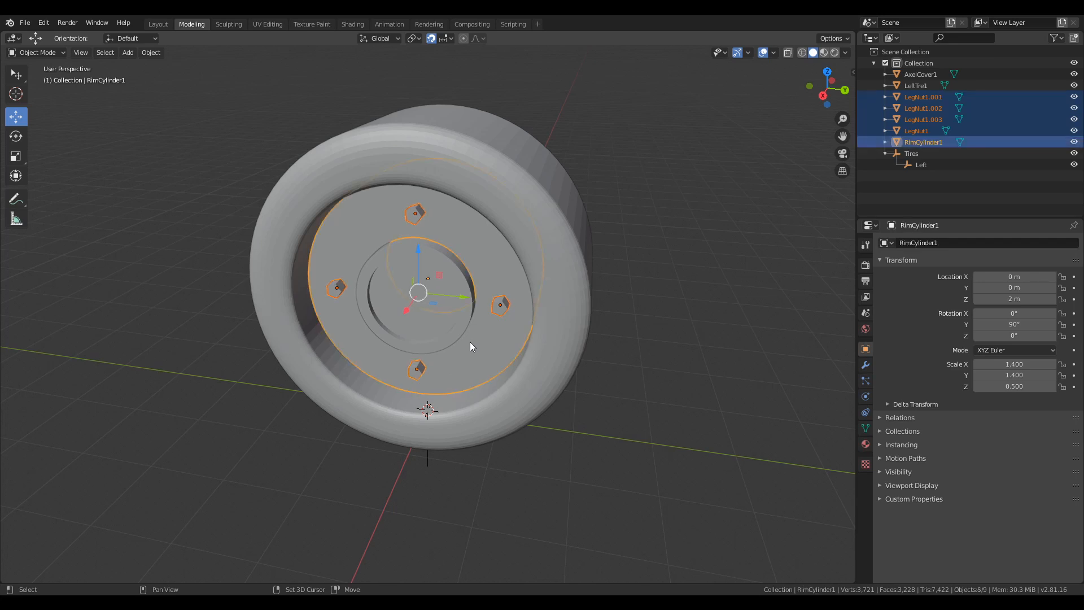
middle_click_drag(527, 315, 515, 305)
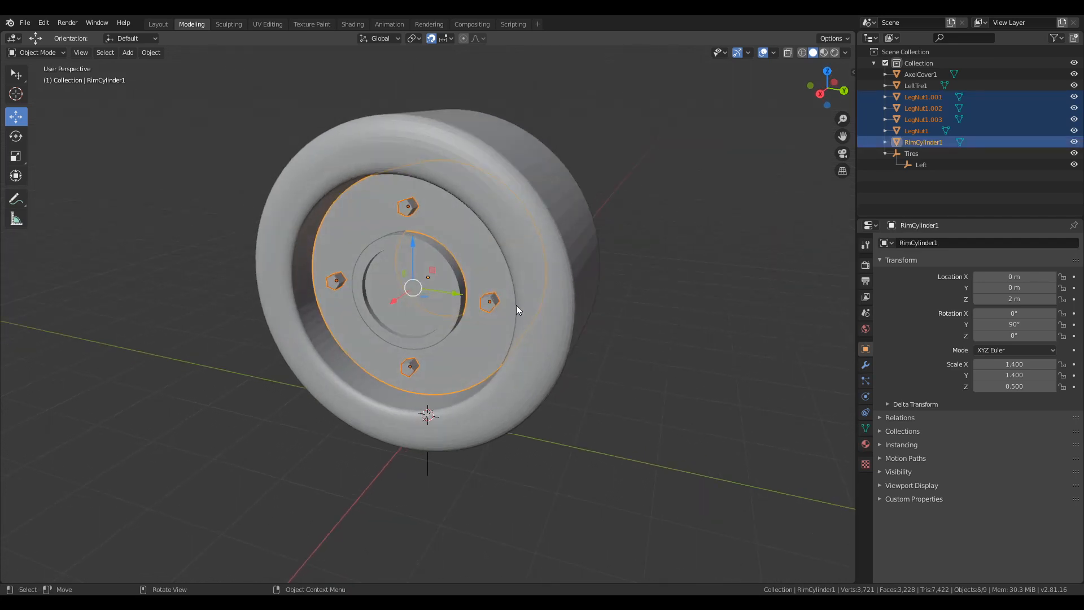
key("ctrl+j")
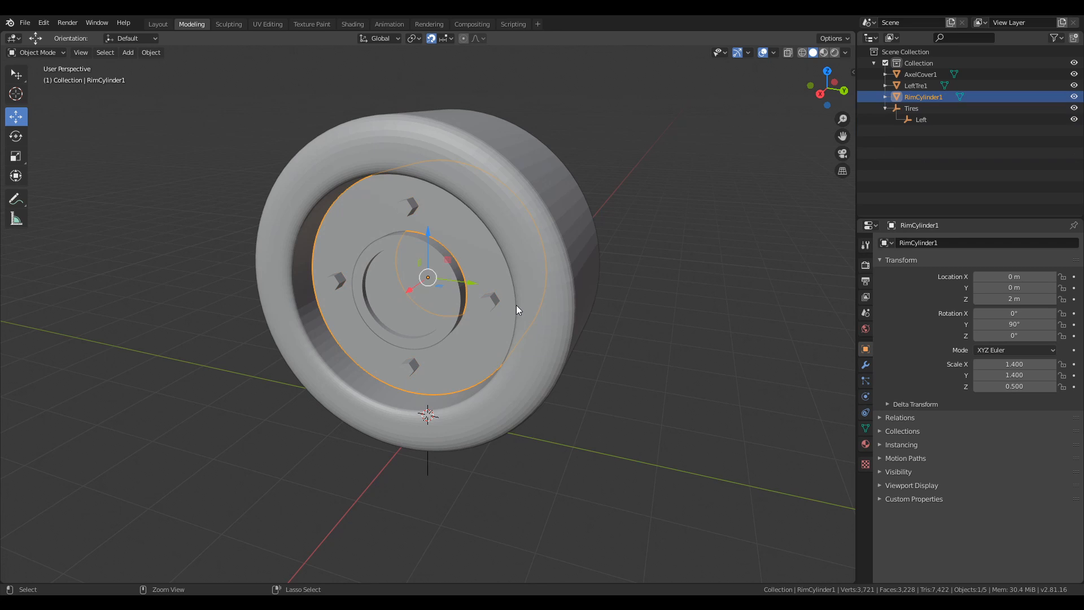
- Rename the joined rim object to RimCylinder and save the file
key("F2")
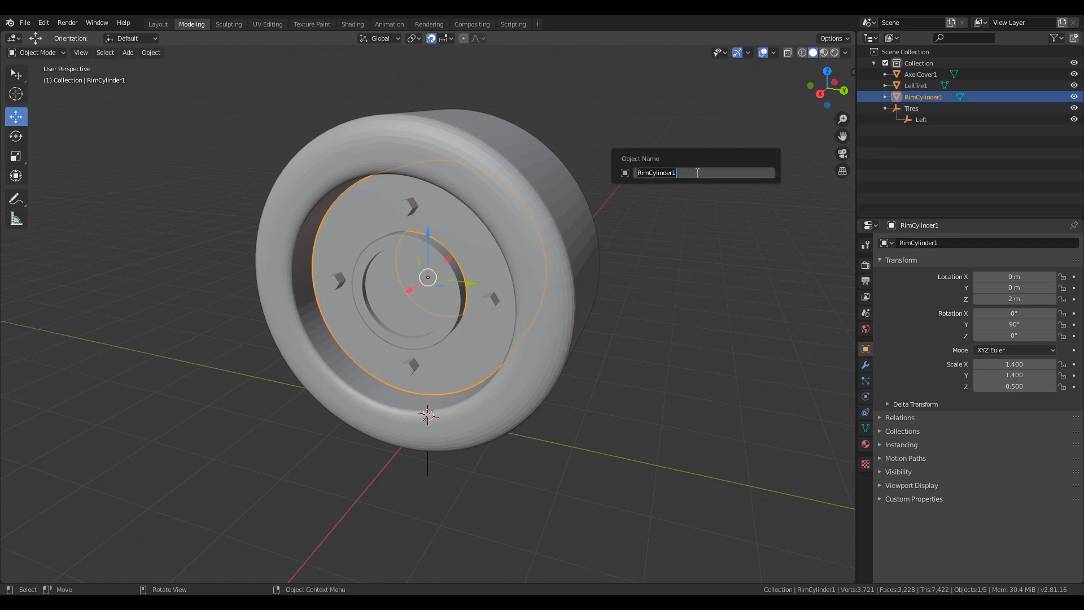
type("Rim")
type("C")
type("er")
key("Return")
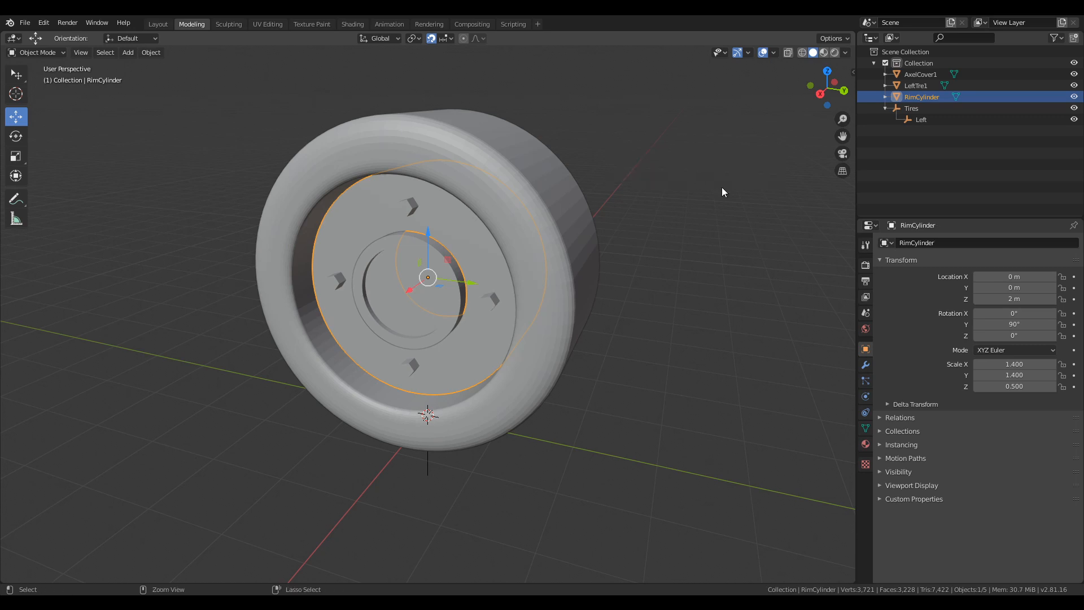
key("ctrl+s")
- Select the AxelCover1 hub and inspect the whole wheel from several angles and distances
mouse_move(600, 282)
middle_mouse_down()
mouse_move(706, 273)
mouse_move(508, 293)
mouse_move(626, 286)
mouse_move(577, 276)
mouse_move(485, 296)
mouse_move(611, 275)
middle_mouse_up()
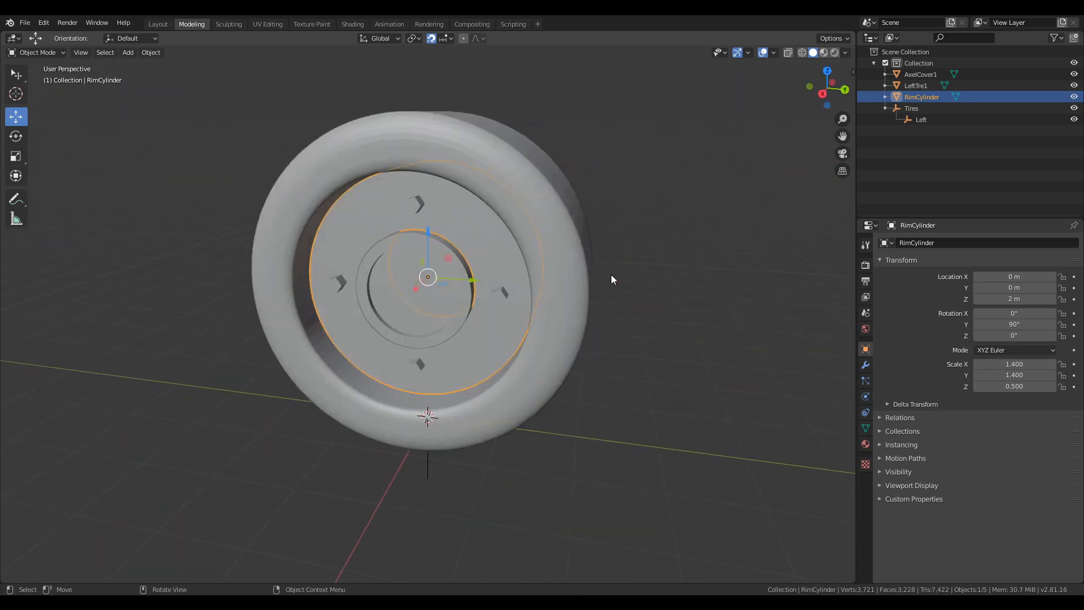
left_click(394, 276)
mouse_move(439, 280)
middle_mouse_down()
mouse_move(493, 279)
mouse_move(440, 294)
middle_mouse_up()
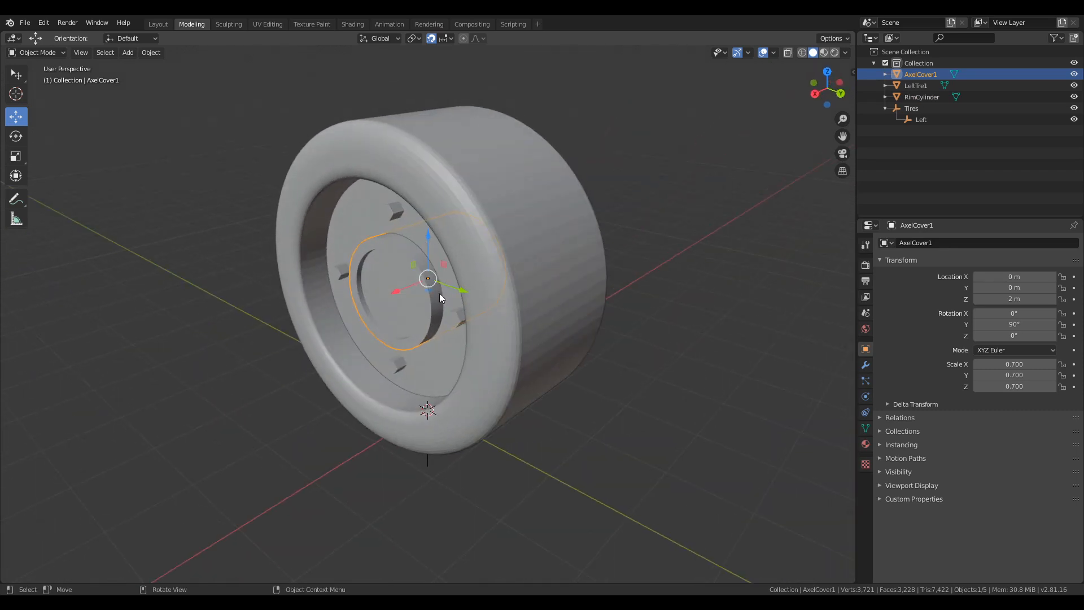
middle_click_drag(626, 307, 496, 324)
scroll(496, 324, "down", 3)
scroll(496, 324, "down", 3)
scroll(497, 324, "up", 5)
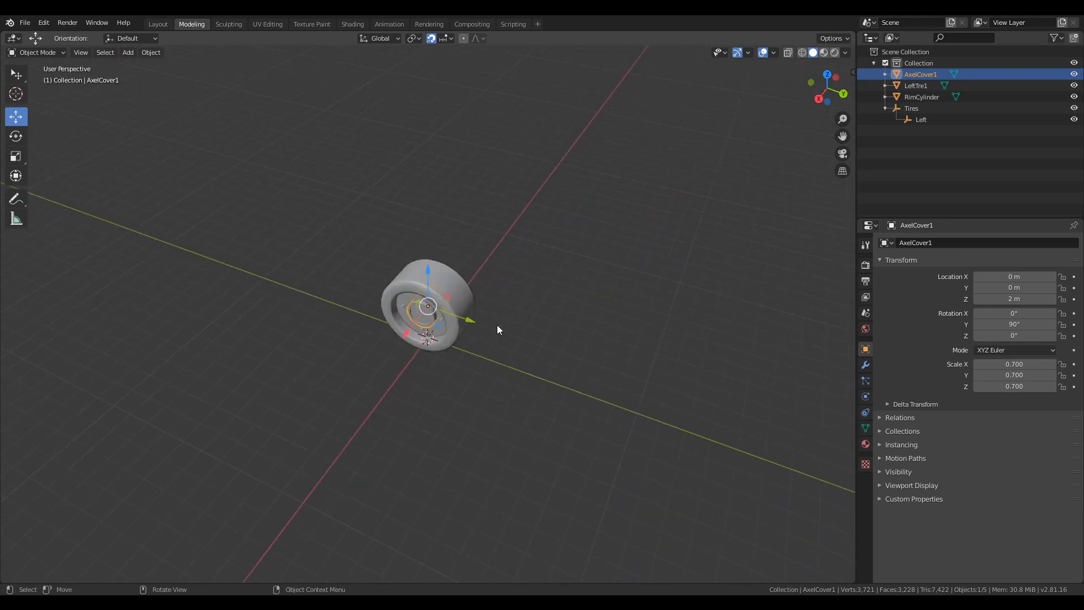
middle_click_drag(499, 327, 466, 313)
scroll(445, 321, "down", 2)
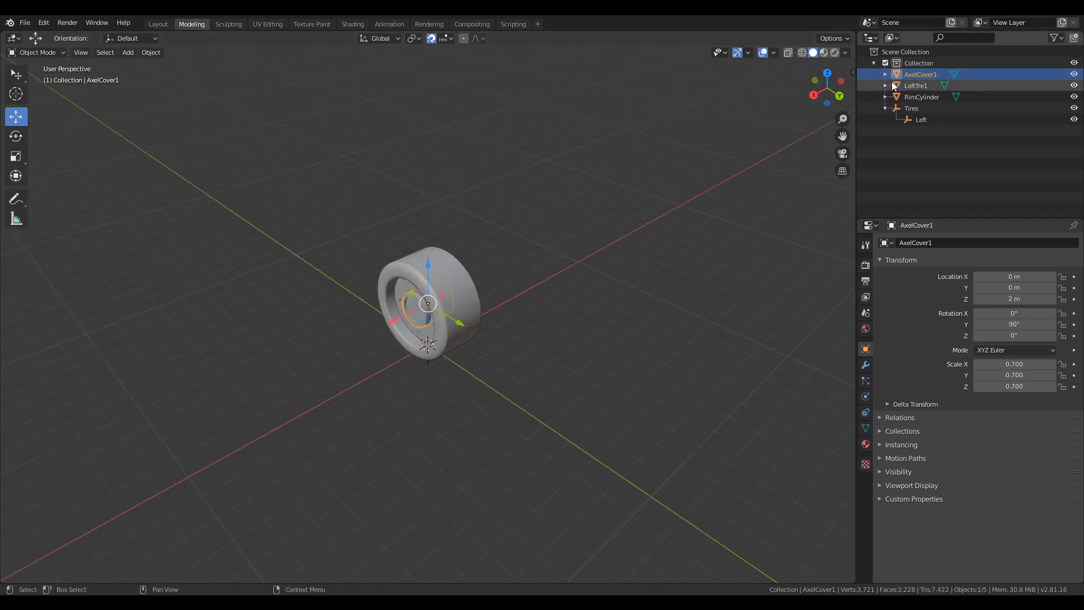
scroll(547, 270, "up", 5)
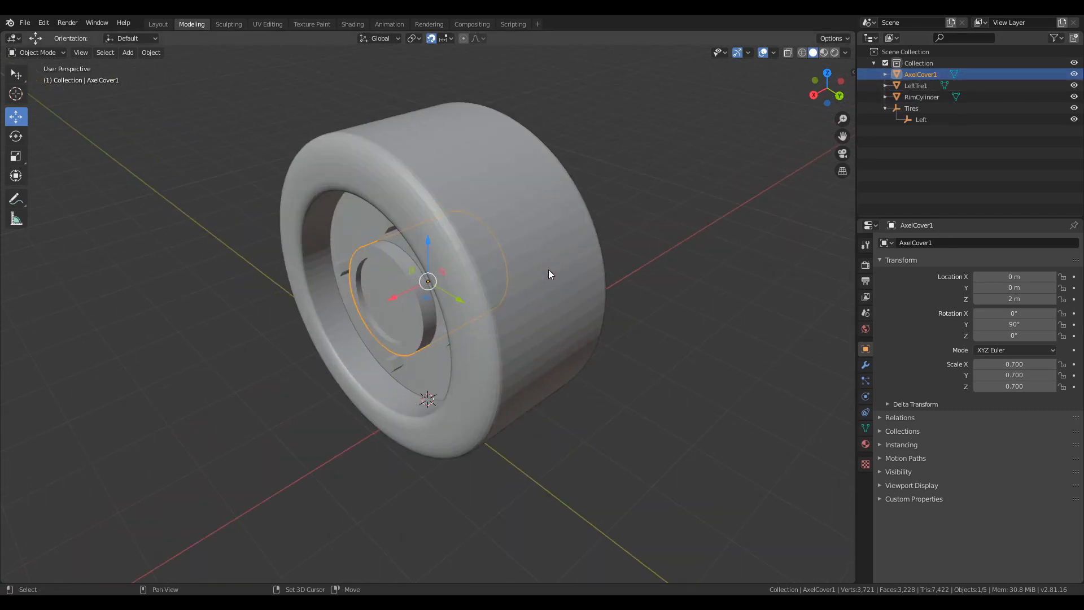
- Add a plain axes empty at the world origin and name it LeftTire
key("shift+a")
mouse_move(548, 269)
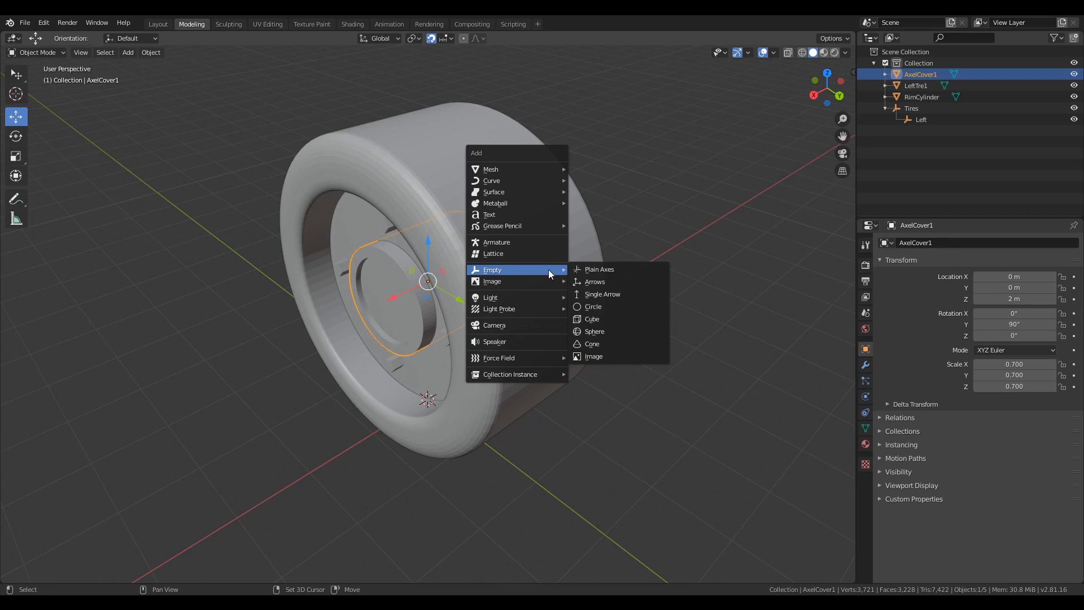
left_click(591, 273)
key("F2")
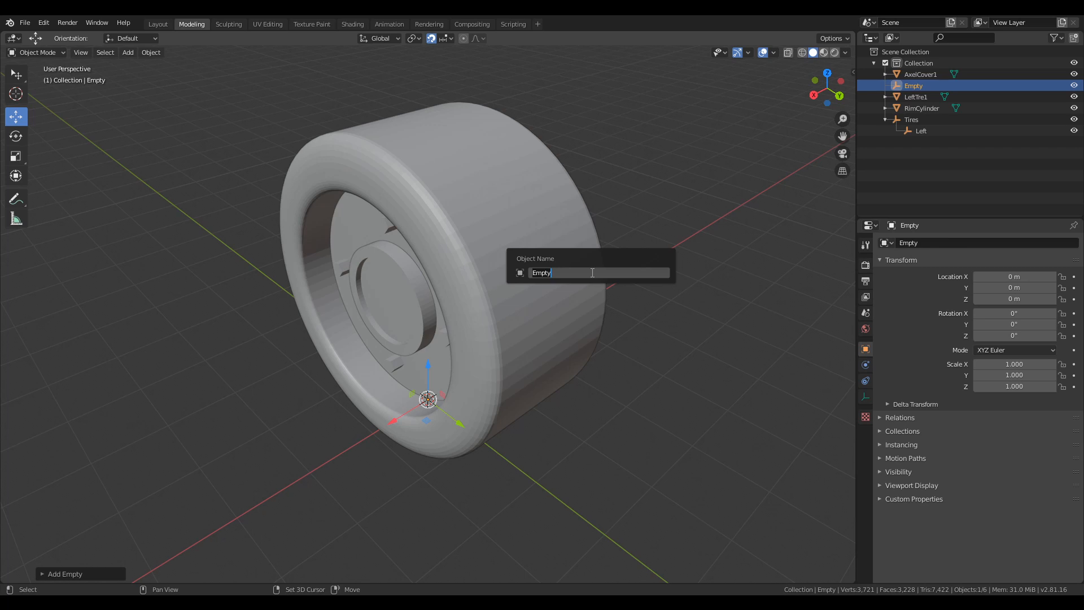
type("LeftTire")
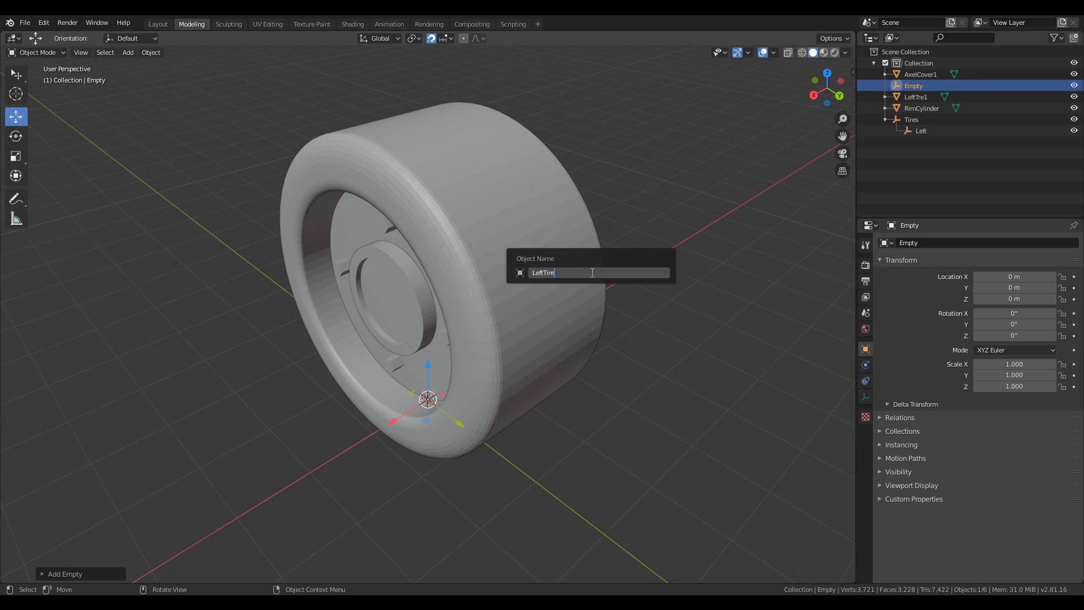
key("Return")
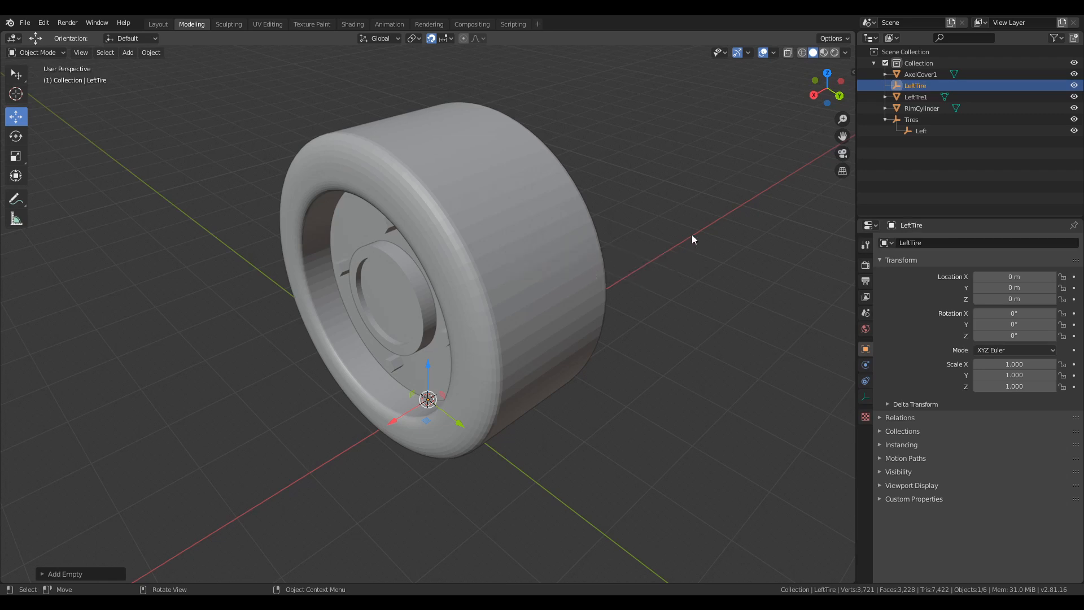
- Parent AxelCover1, LeftTre1 and RimCylinder to the LeftTire empty and save the file
left_click(900, 74)
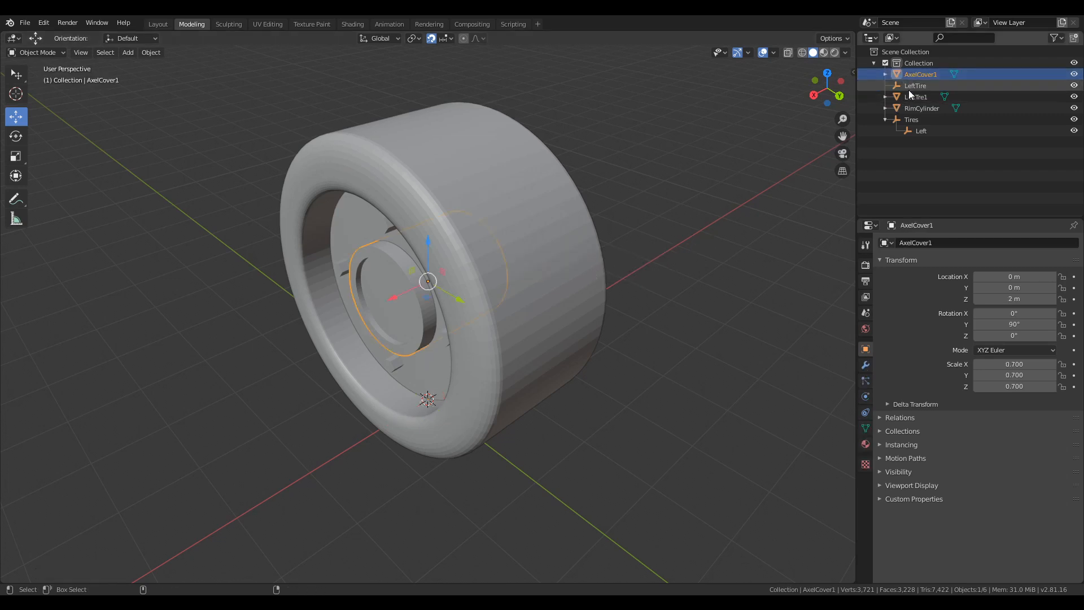
left_click(912, 95, "ctrl")
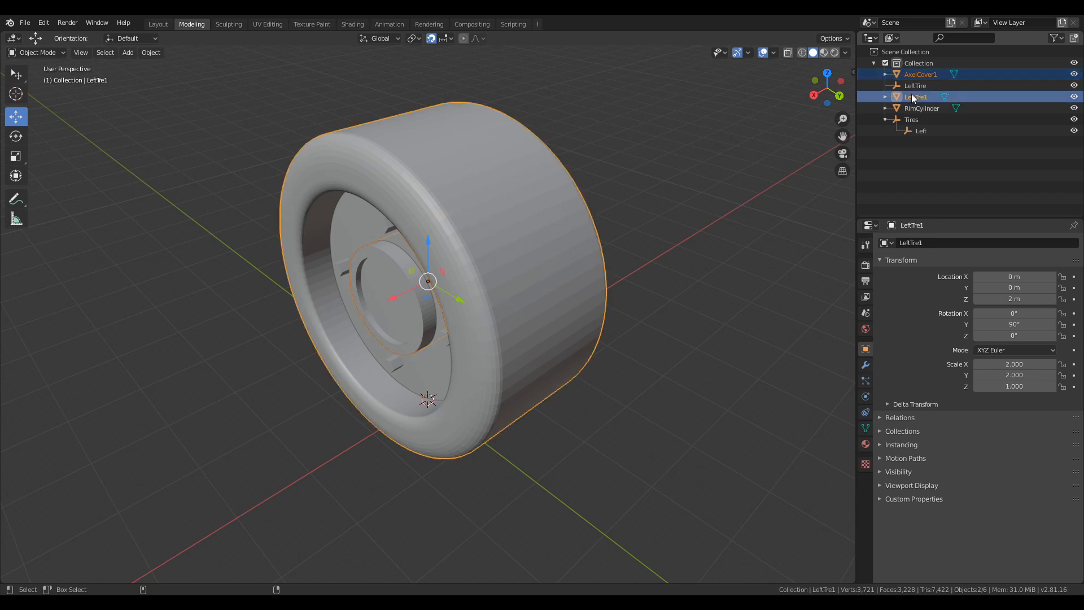
left_click(909, 108, "ctrl")
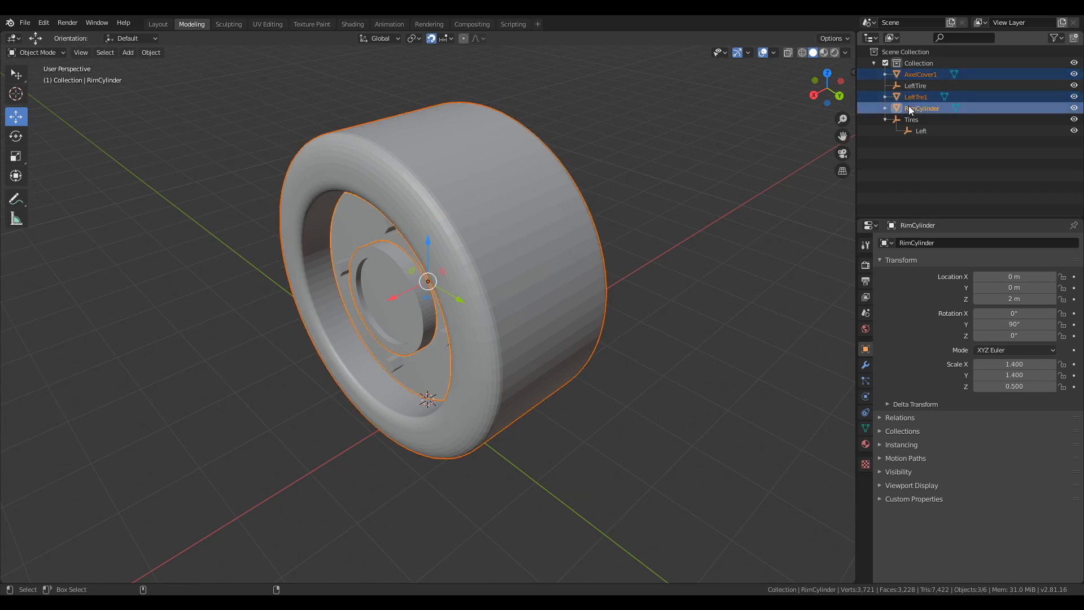
left_click_drag(896, 96, 897, 86)
key("ctrl+s")
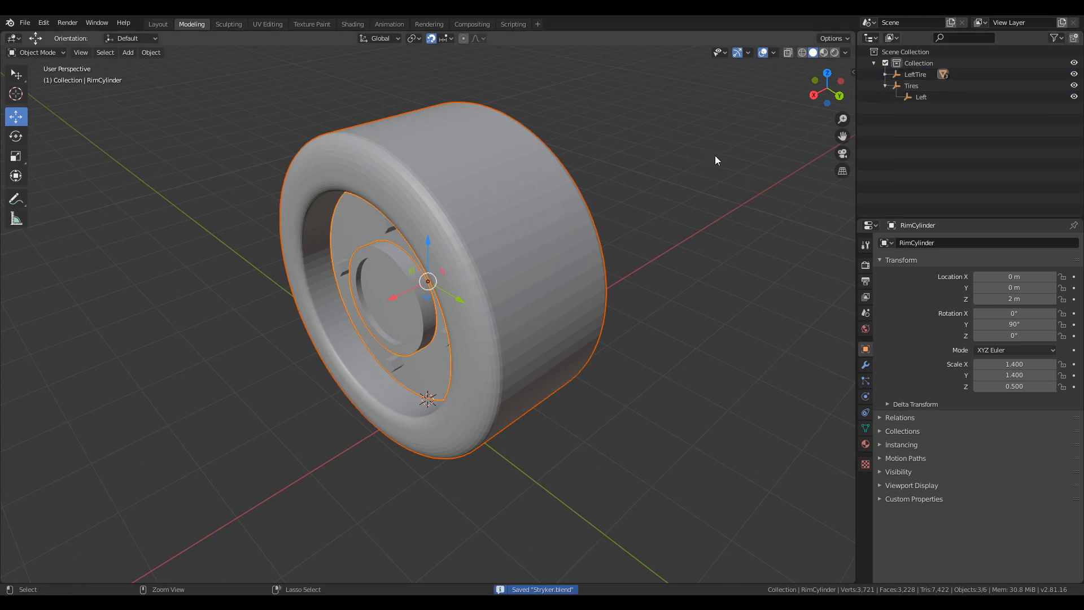
- Expand the LeftTire hierarchy and move the LeftTire empty with its wheel parts along Y to -3 m
left_click(897, 76)
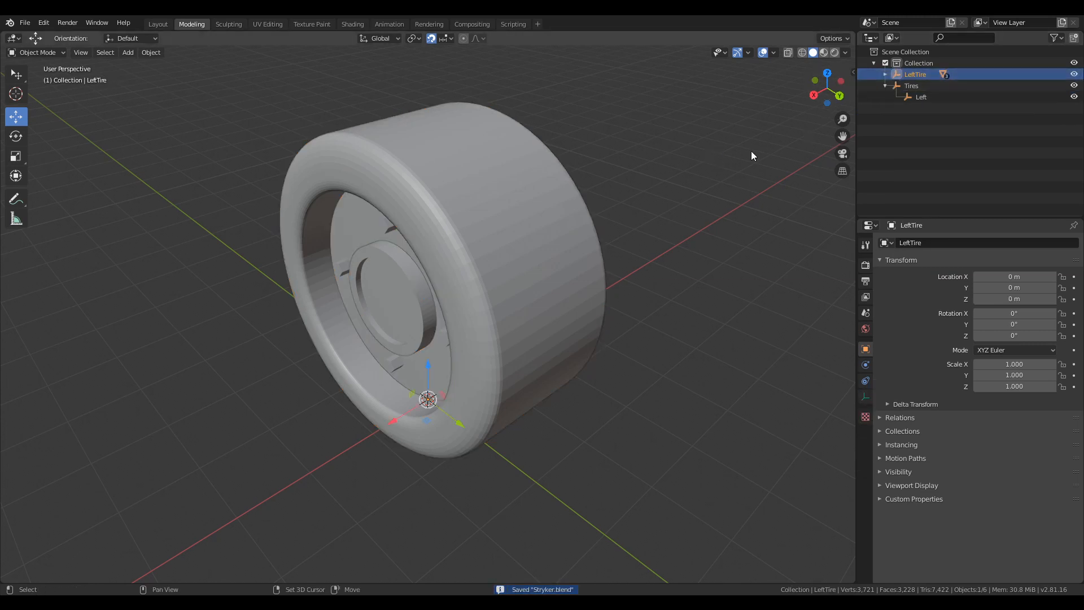
scroll(576, 274, "down", 5)
middle_click_drag(577, 273, 595, 249)
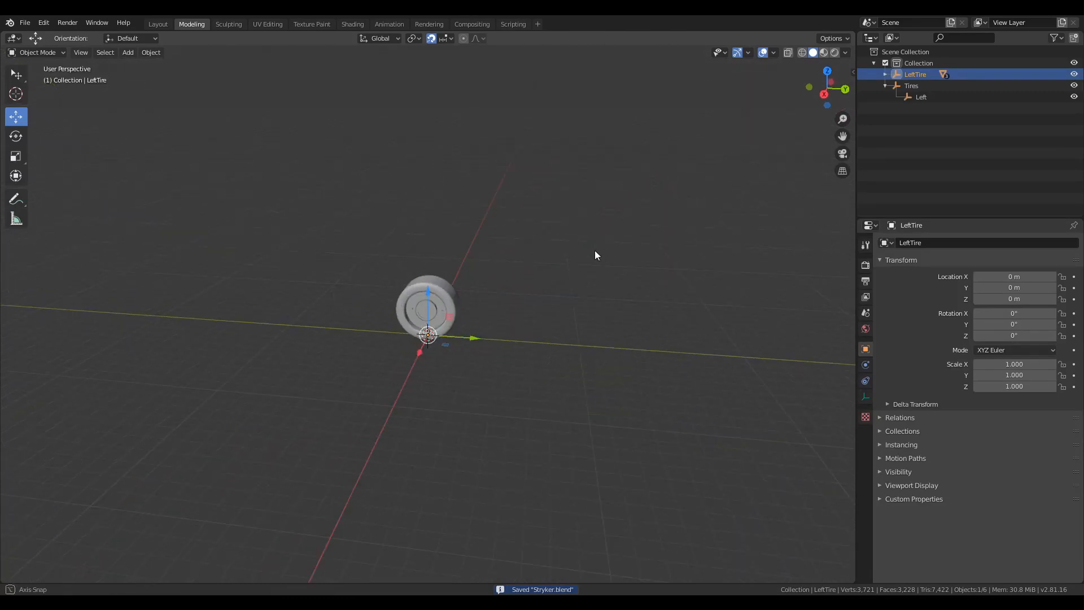
scroll(595, 249, "up", 2)
scroll(607, 245, "up", 3)
left_click(885, 74)
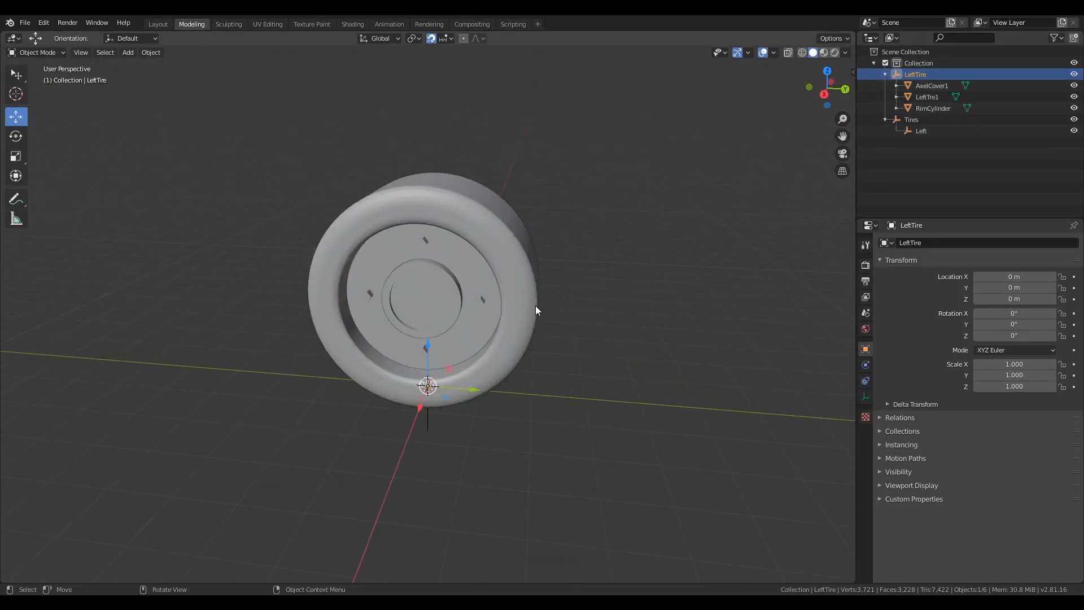
left_click_drag(477, 388, 380, 388)
middle_click_drag(380, 388, 463, 356)
left_click_drag(434, 390, 403, 393)
middle_click_drag(433, 364, 402, 388)
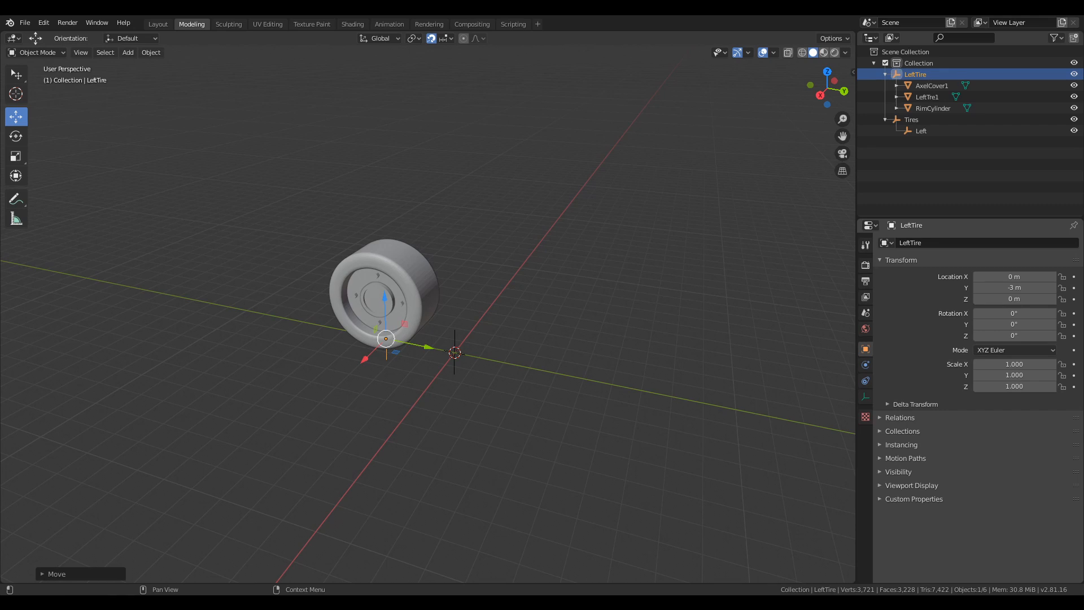
middle_click_drag(502, 296, 449, 287)
left_click(450, 286)
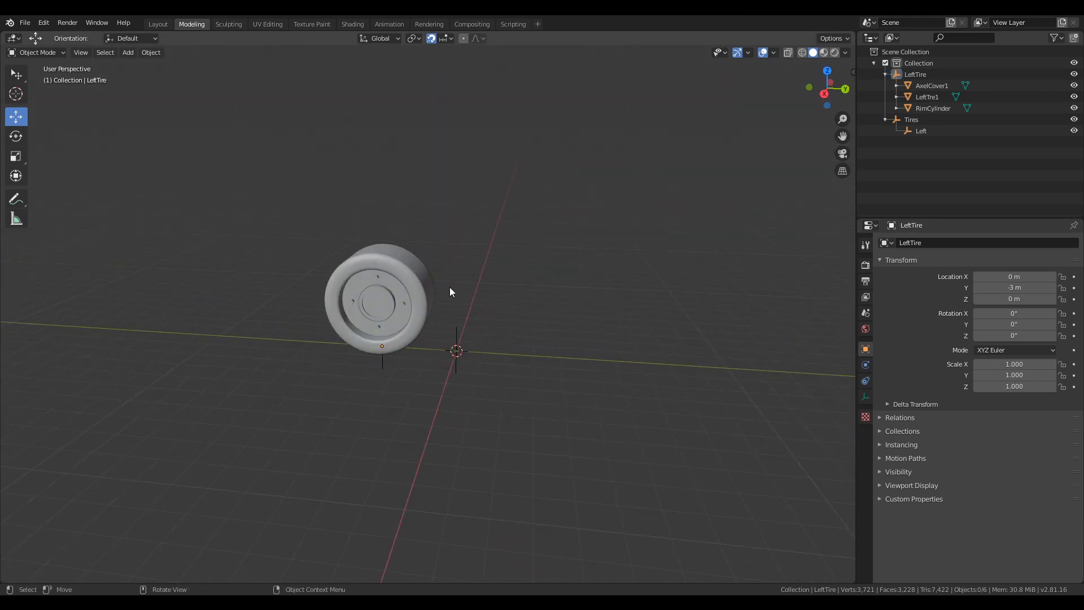
key("a")
middle_click_drag(449, 287, 472, 290)
key("alt+a")
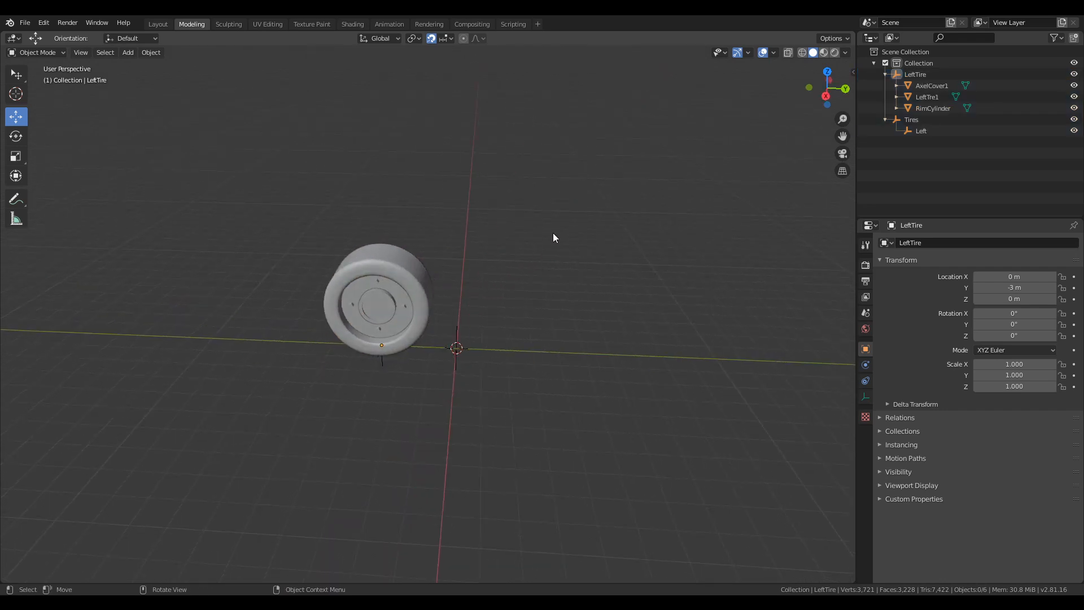
key("a")
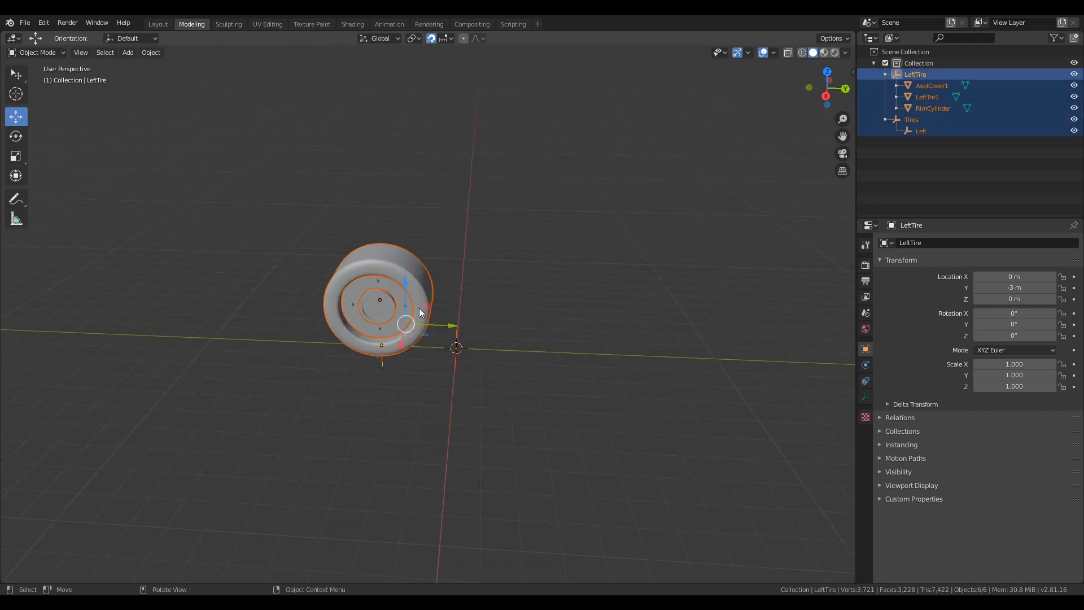
- Duplicate the LeftTire empty together with AxelCover1, LeftTre1 and RimCylinder, and place the copy along Y at 3 m
left_click(939, 77)
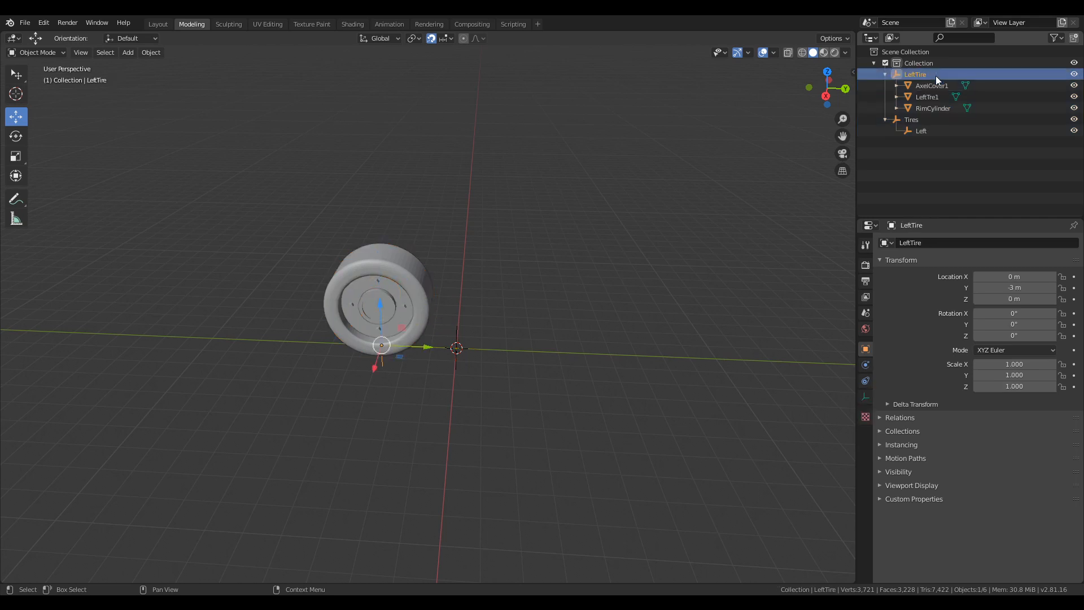
left_click(933, 107, "shift")
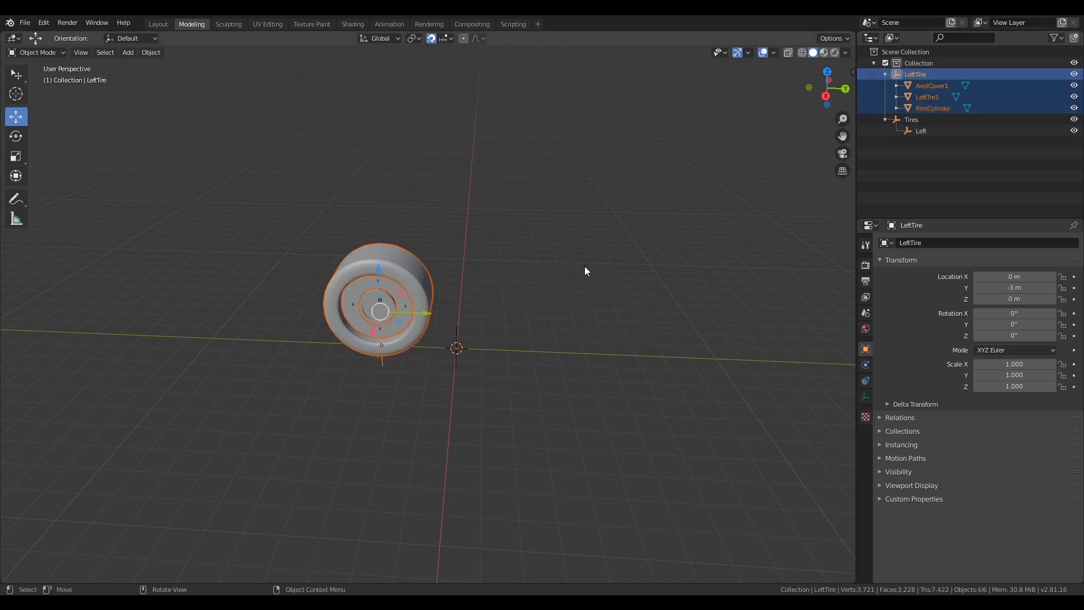
key("shift+d")
key("y")
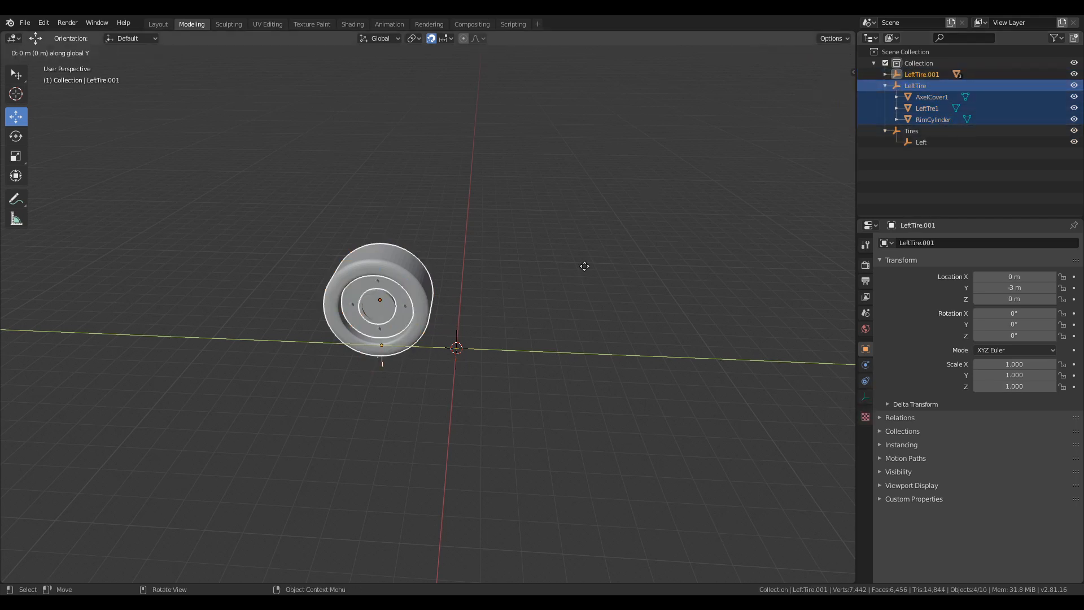
left_click(733, 274)
- Duplicate the second wheel with its empty and place the copy along Y at 8 m
middle_click_drag(641, 319, 520, 314)
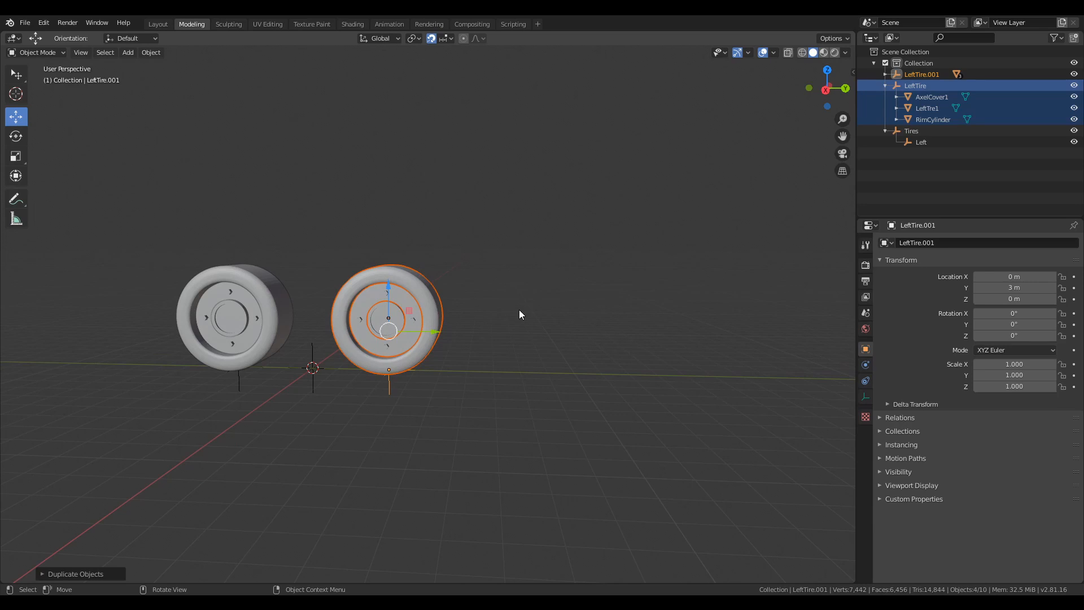
key("shift+d")
key("y")
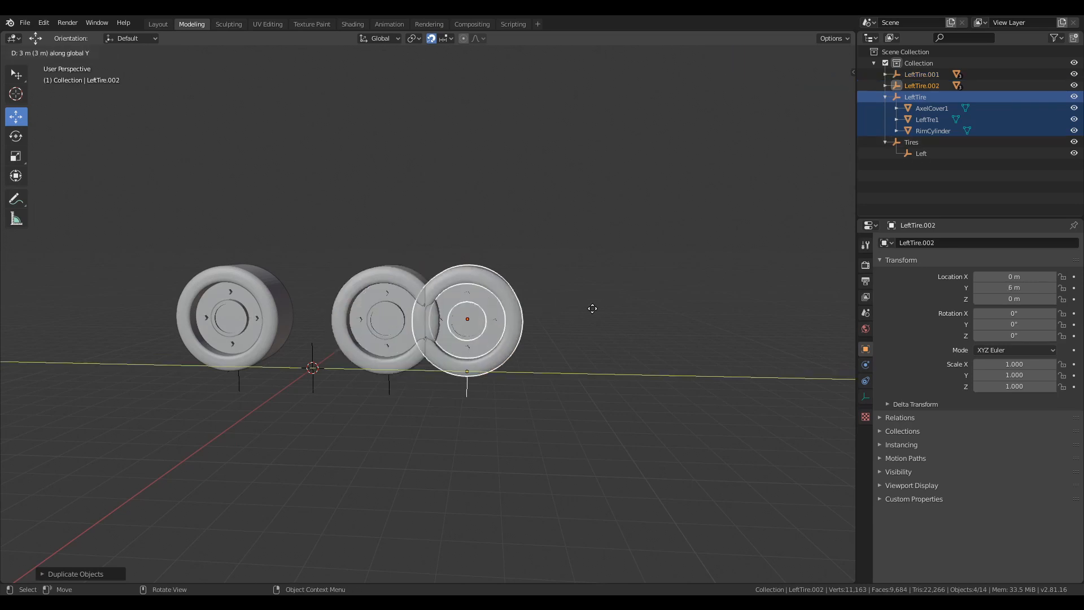
left_click(644, 308)
- Duplicate the wheel at 8 m with its empty and place the copy along Y at -8 m
middle_click_drag(454, 337, 689, 346, "shift")
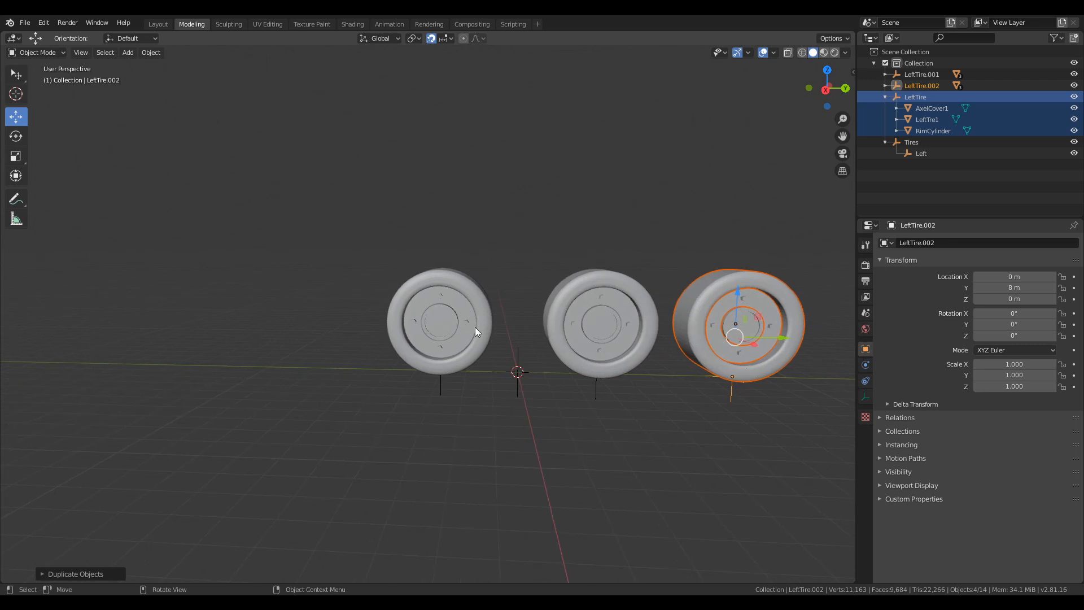
key("shift+d")
key("y")
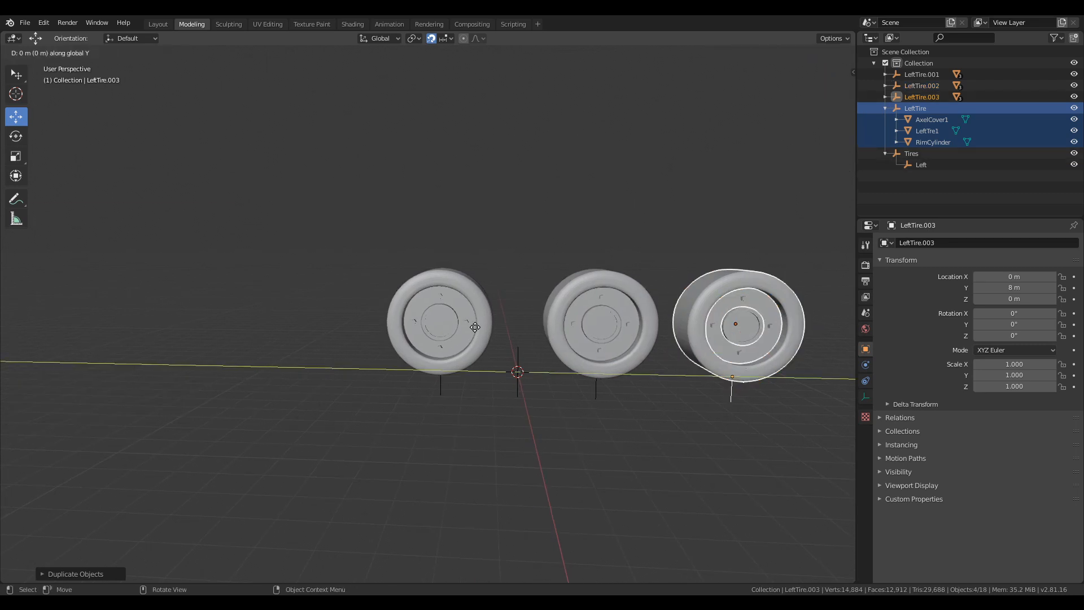
left_click(54, 344)
mouse_move(494, 294)
middle_mouse_down()
mouse_move(456, 317)
mouse_move(552, 299)
mouse_move(493, 306)
middle_mouse_up()
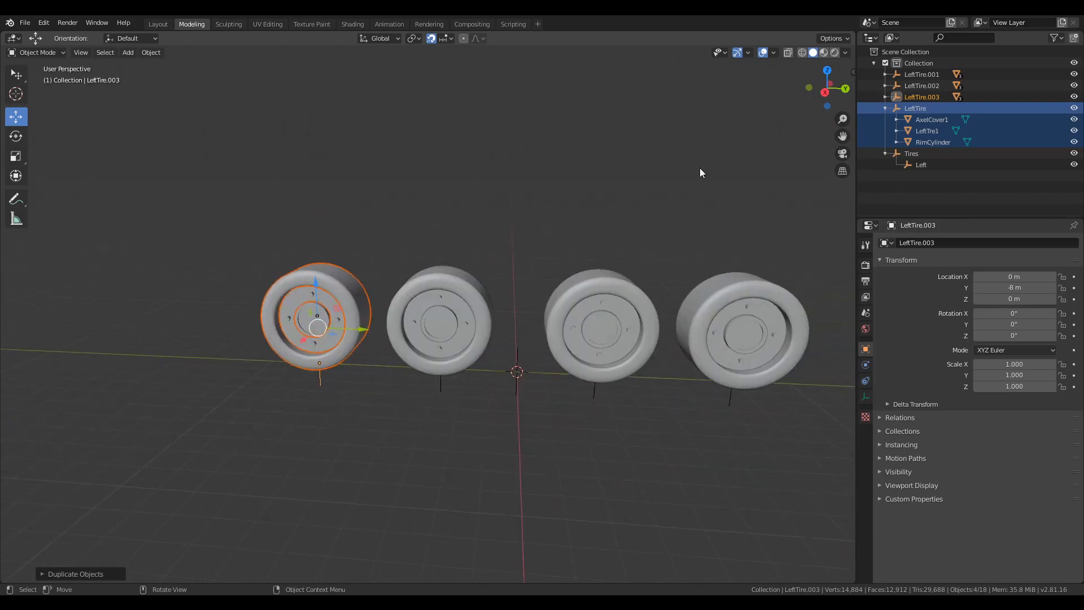
- Collapse the LeftTire hierarchy and check the Y locations of LeftTire.003 and LeftTire.001
left_click(885, 108)
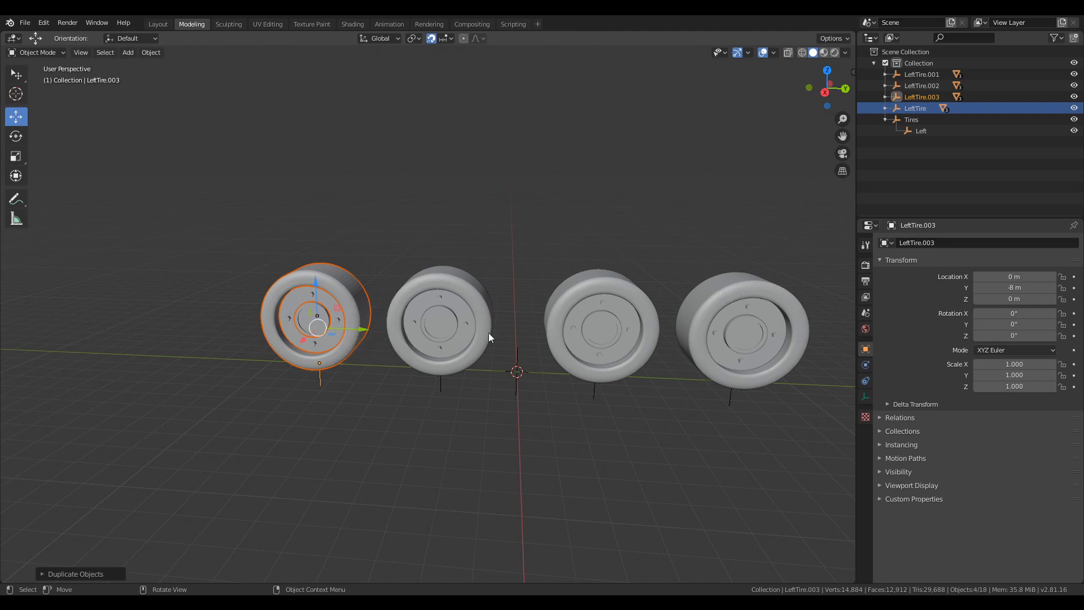
left_click(1017, 287)
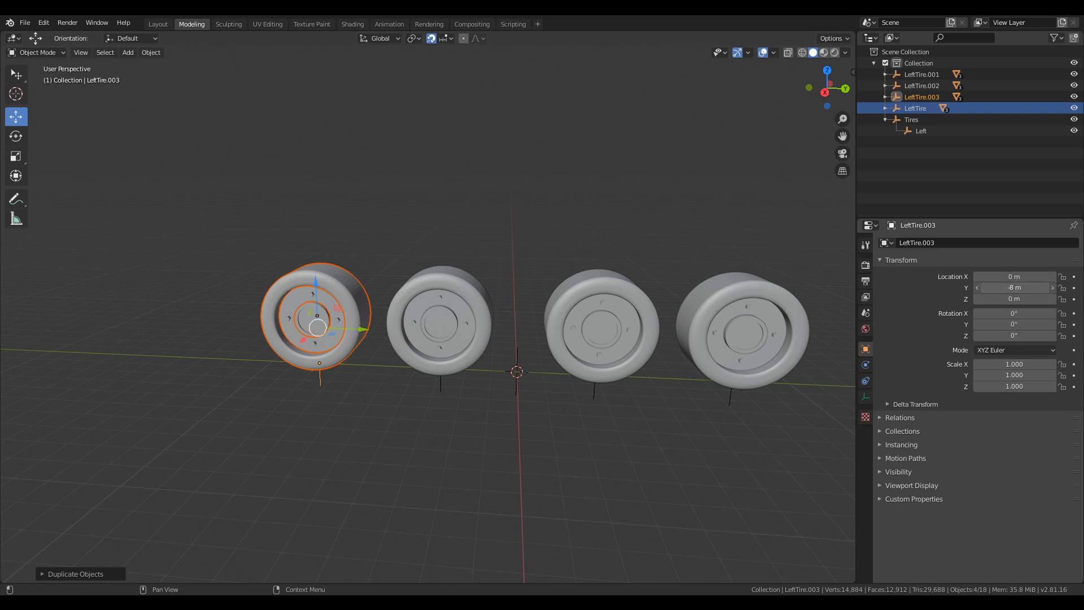
left_click(922, 75)
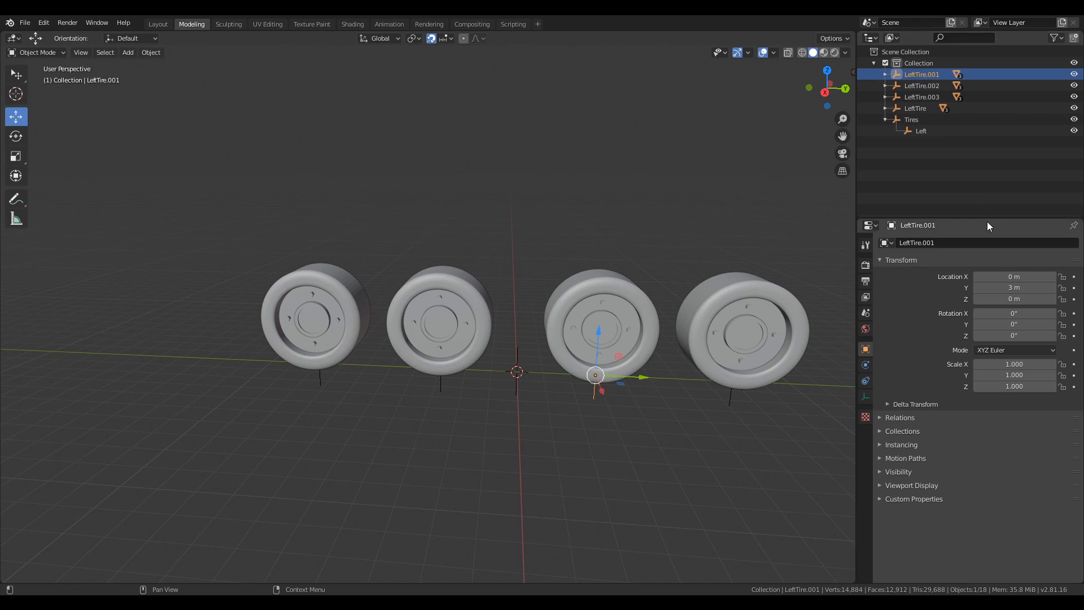
left_click(1019, 288)
key("Return")
- Set the Y location of LeftTire.002 to 7.5 m
left_click(915, 85)
left_click(1017, 289)
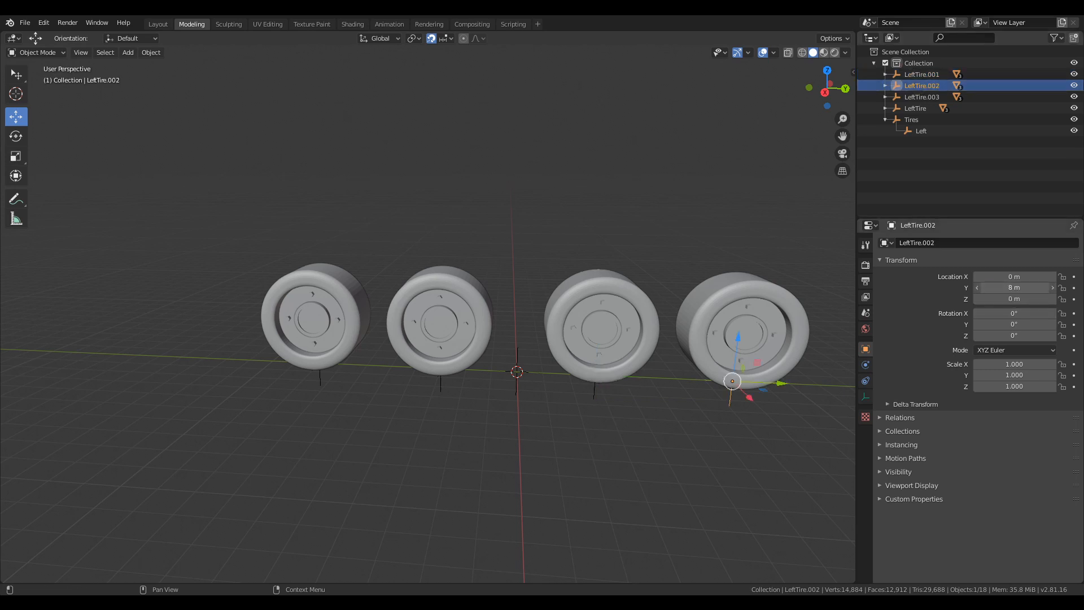
type("7.5")
key("Return")
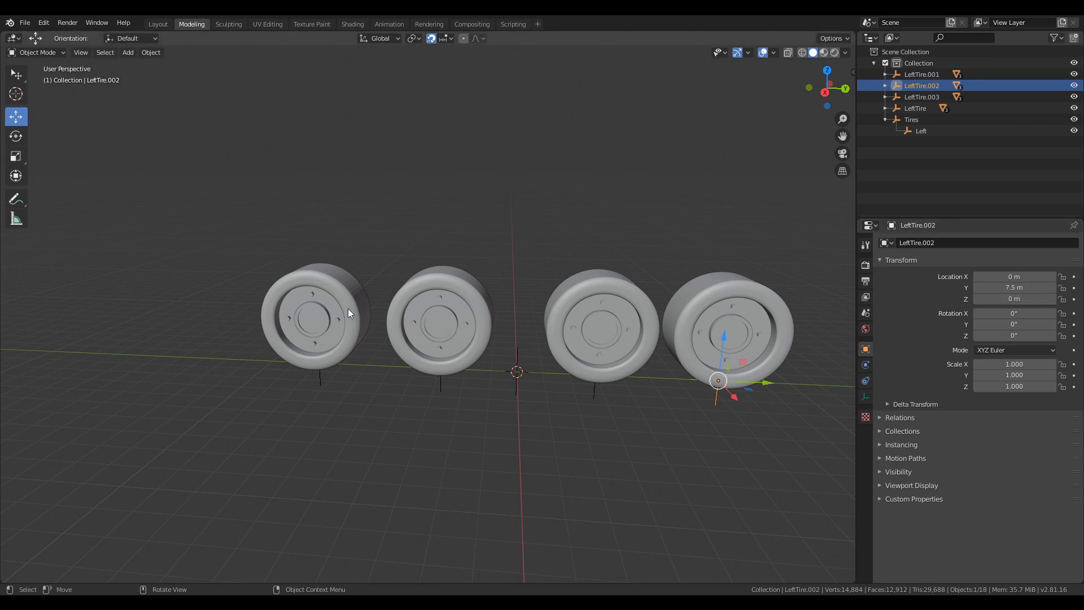
- Set the Y location of LeftTire.003 to -7.5 m and clear the selection
left_click(925, 100)
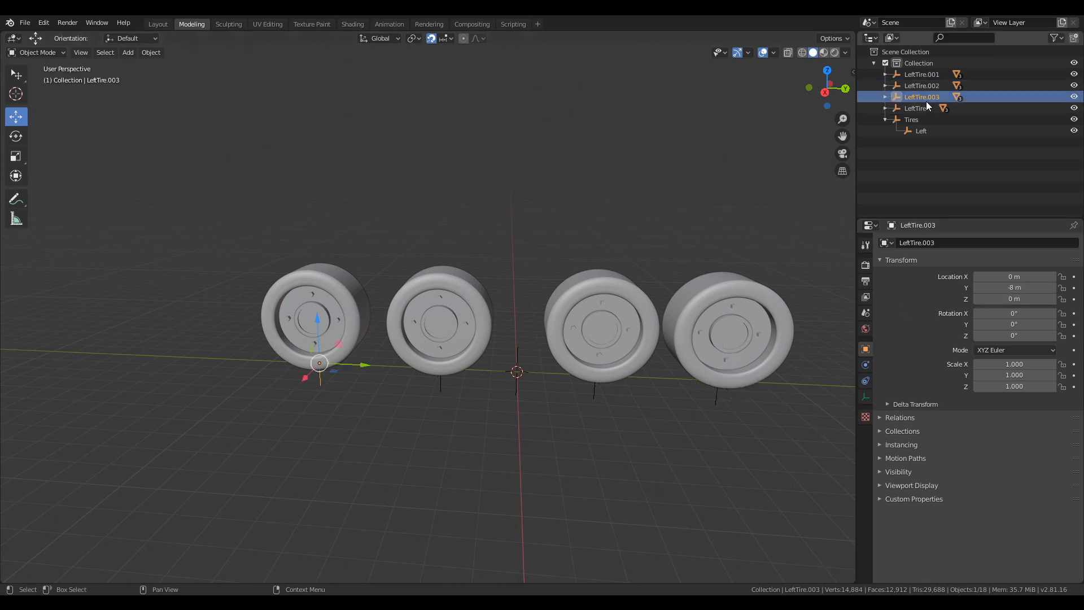
left_click(1022, 287)
type("-7.5")
key("Return")
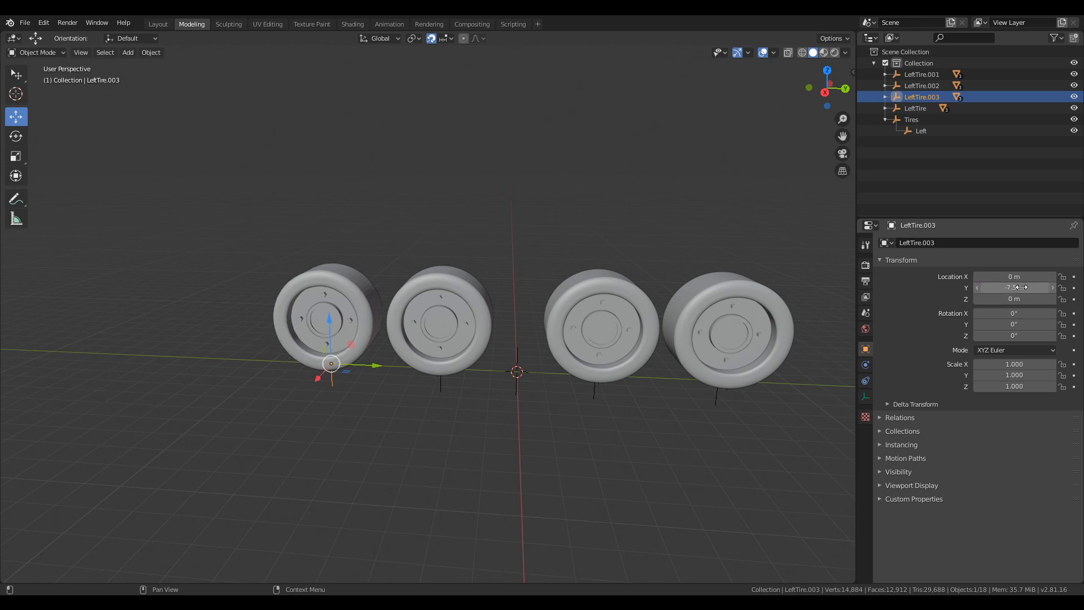
middle_click_drag(741, 347, 673, 357)
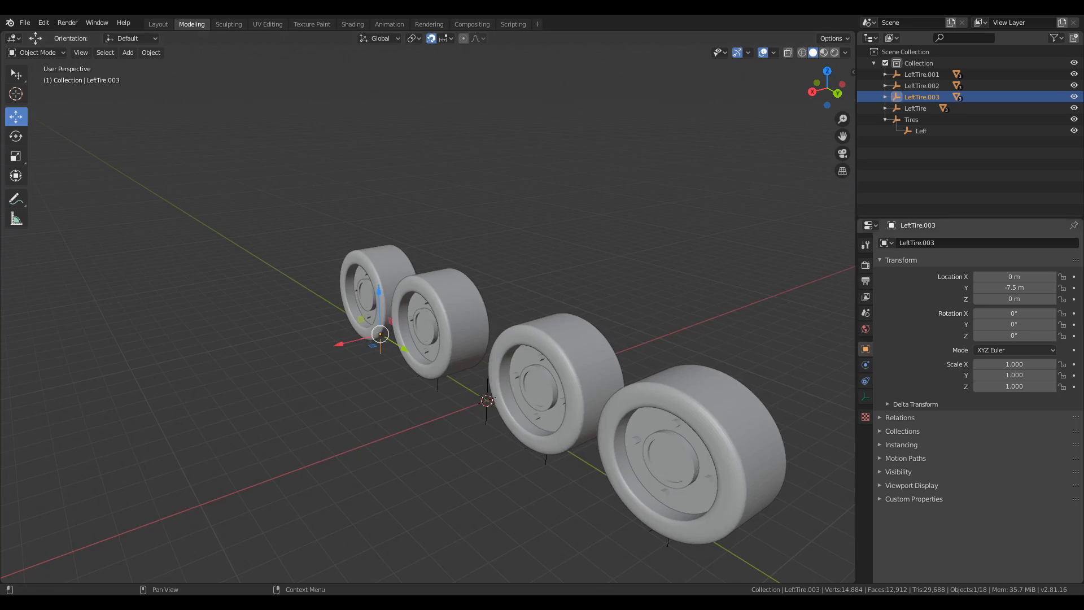
scroll(428, 304, "down", 3)
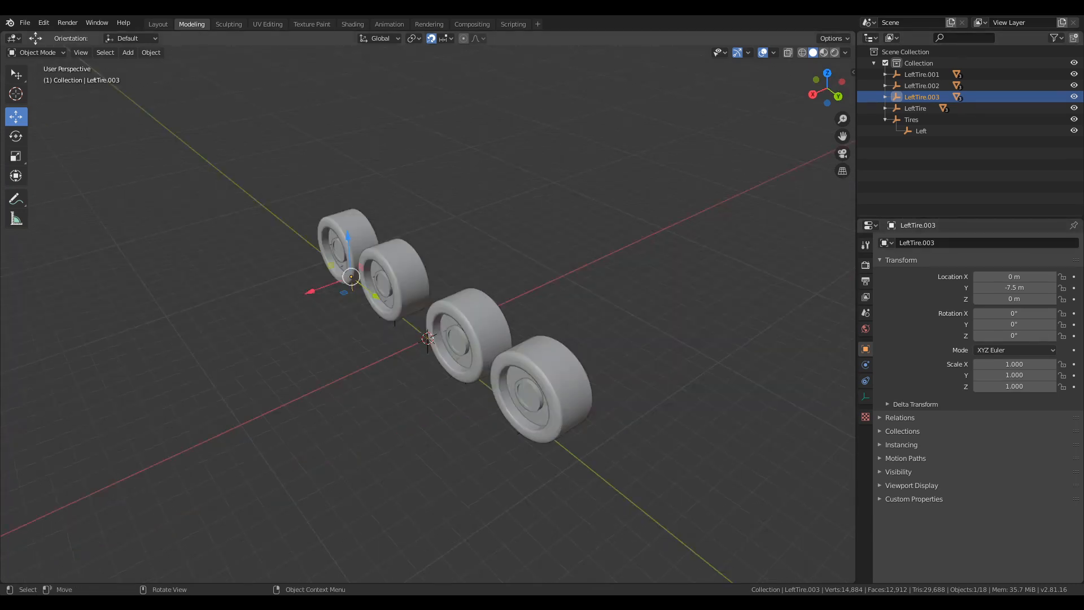
mouse_move(496, 323)
middle_mouse_down()
mouse_move(503, 309)
mouse_move(442, 314)
mouse_move(507, 313)
middle_mouse_up()
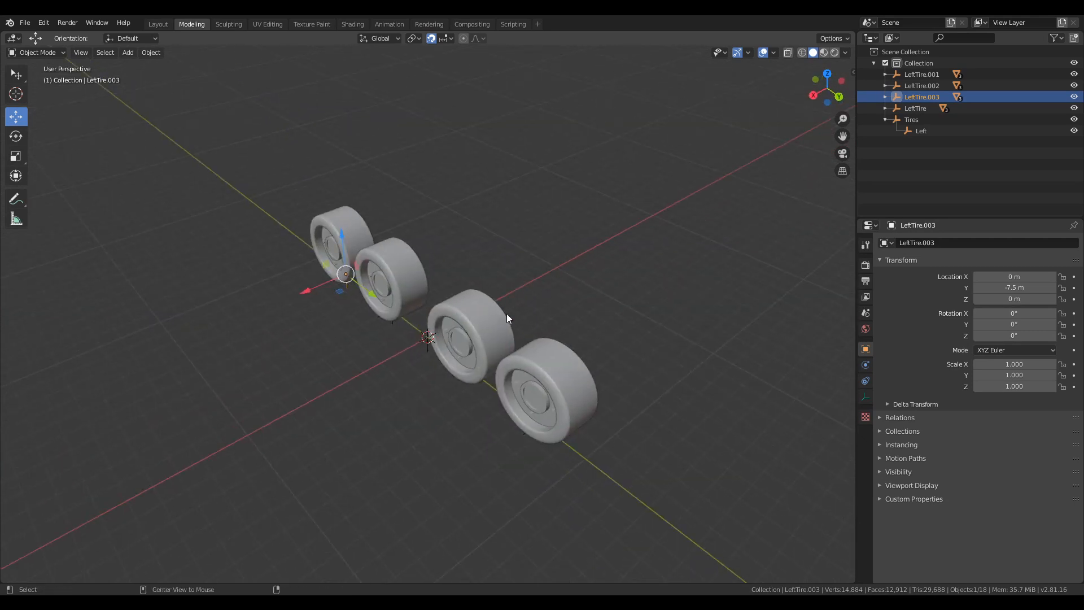
left_click(506, 313)
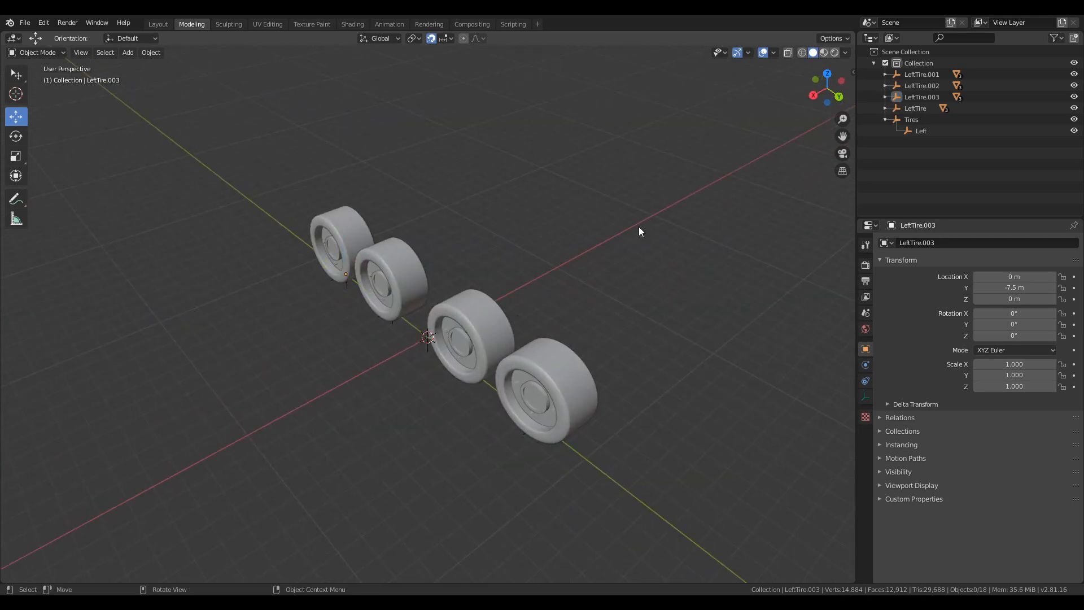
- Parent LeftTire, LeftTire.001, LeftTire.002 and LeftTire.003 to the Left empty under Tires and save the file
left_click(900, 73)
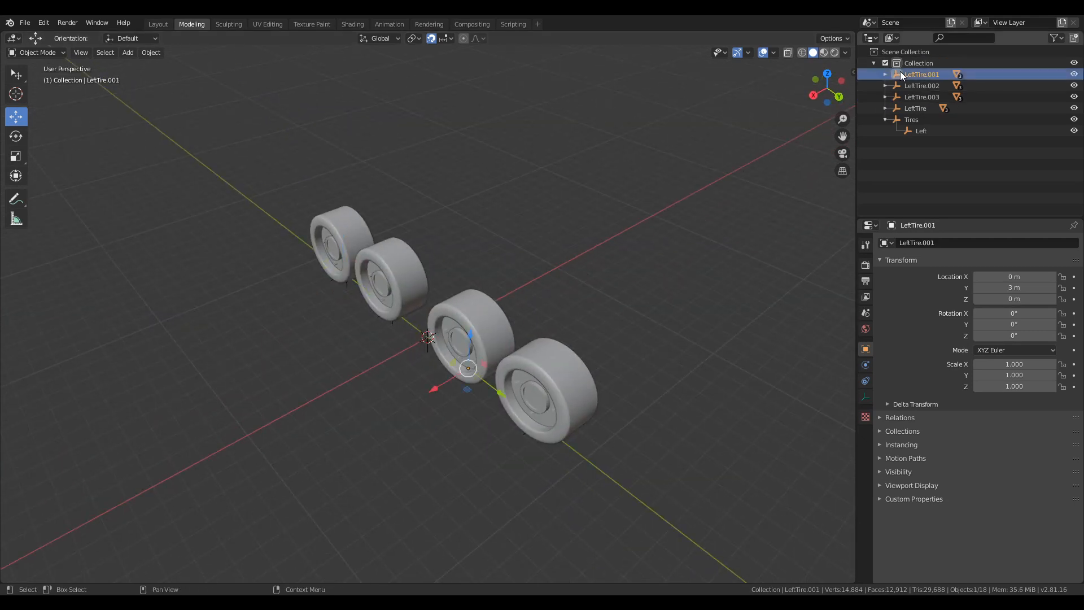
left_click(898, 109, "shift")
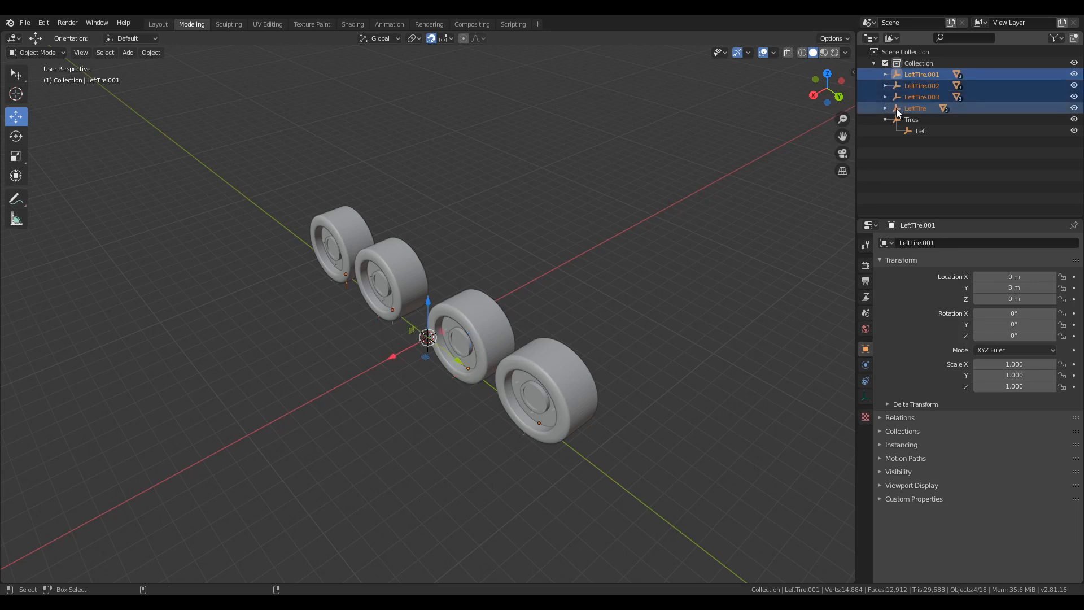
left_click(896, 109, "shift")
left_click(897, 105, "ctrl")
left_click(929, 97, "ctrl")
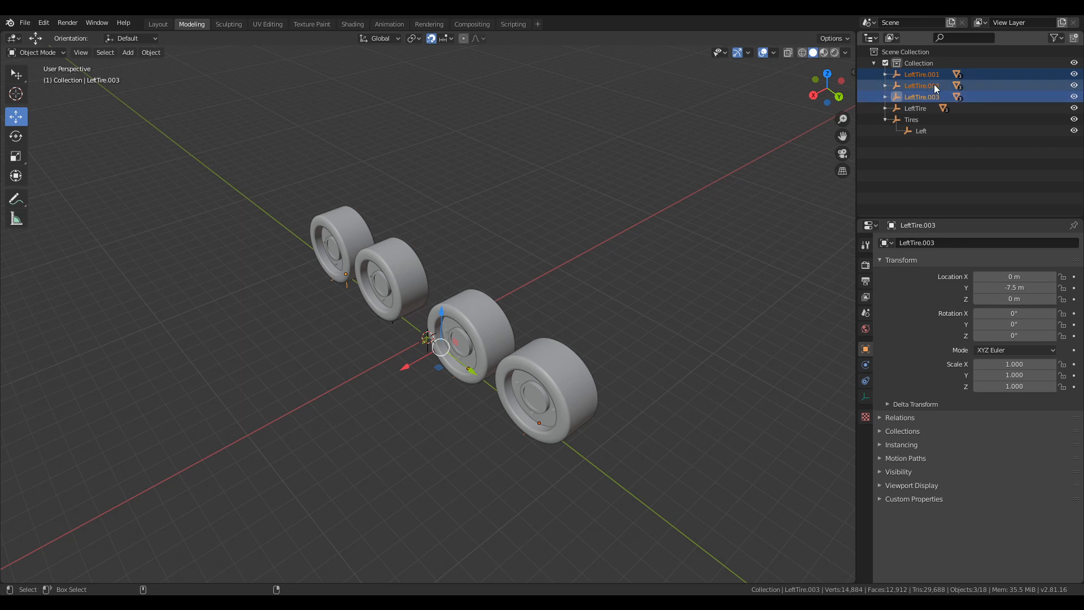
left_click(933, 85, "ctrl")
left_click(926, 72, "ctrl")
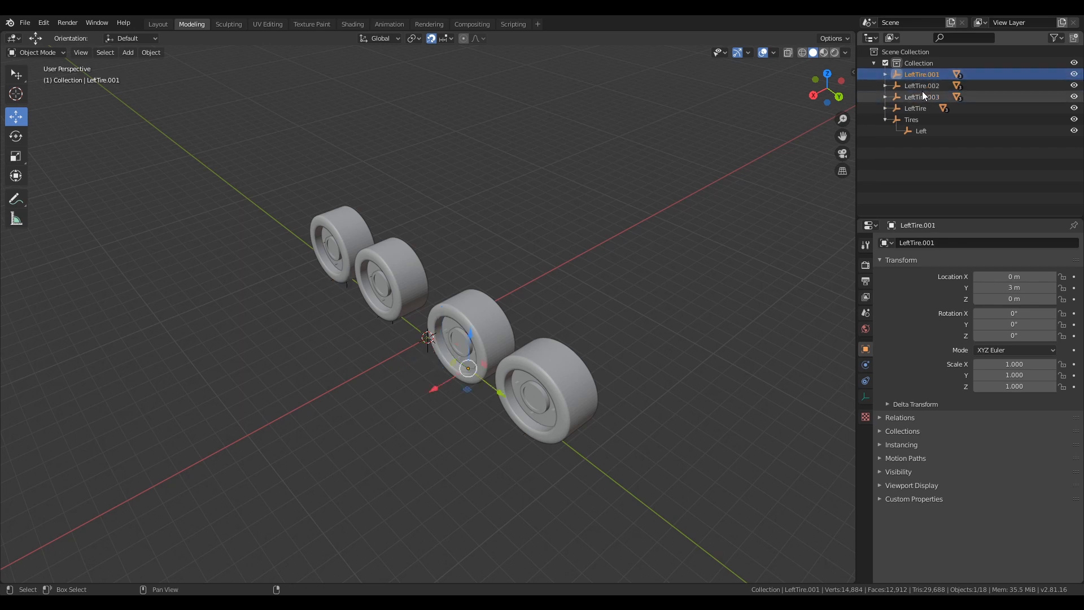
left_click(896, 107, "ctrl")
left_click_drag(923, 94, 917, 131)
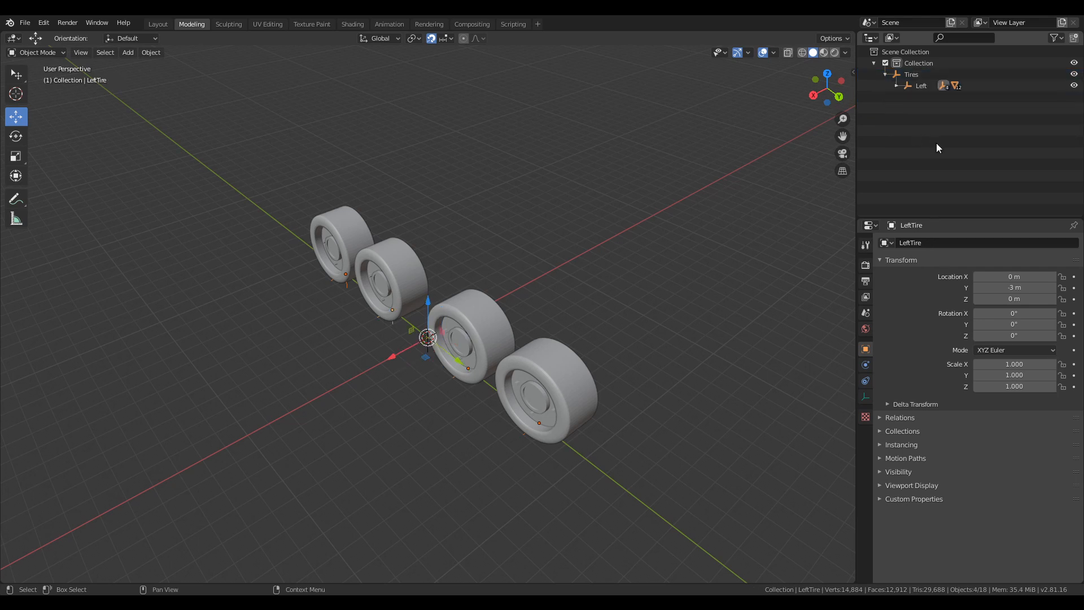
key("ctrl+s")
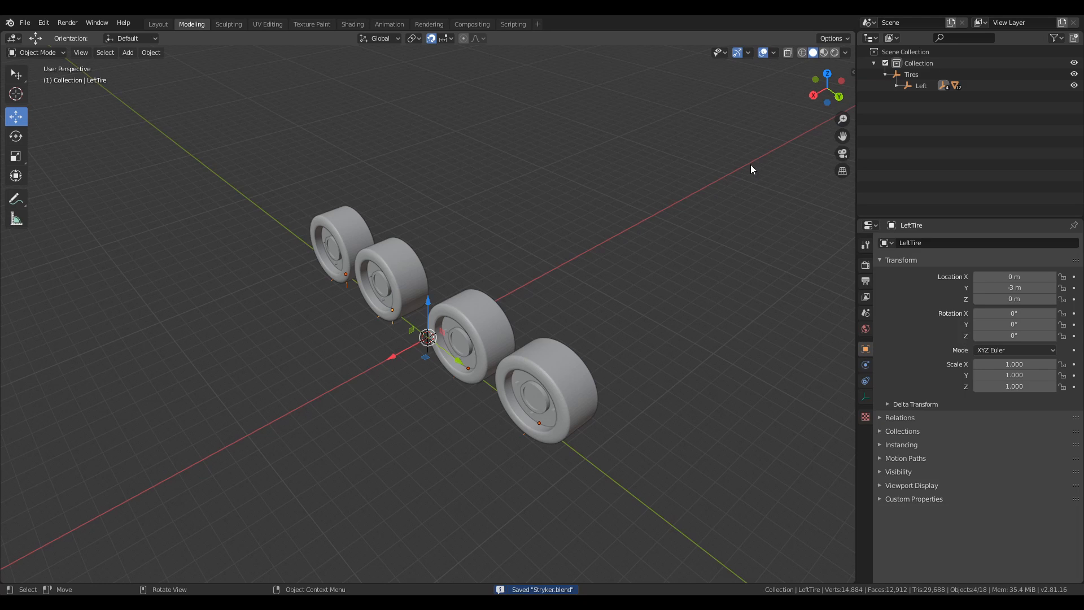
middle_click_drag(547, 323, 467, 337)
left_click_drag(385, 342, 263, 368)
key("ctrl+z")
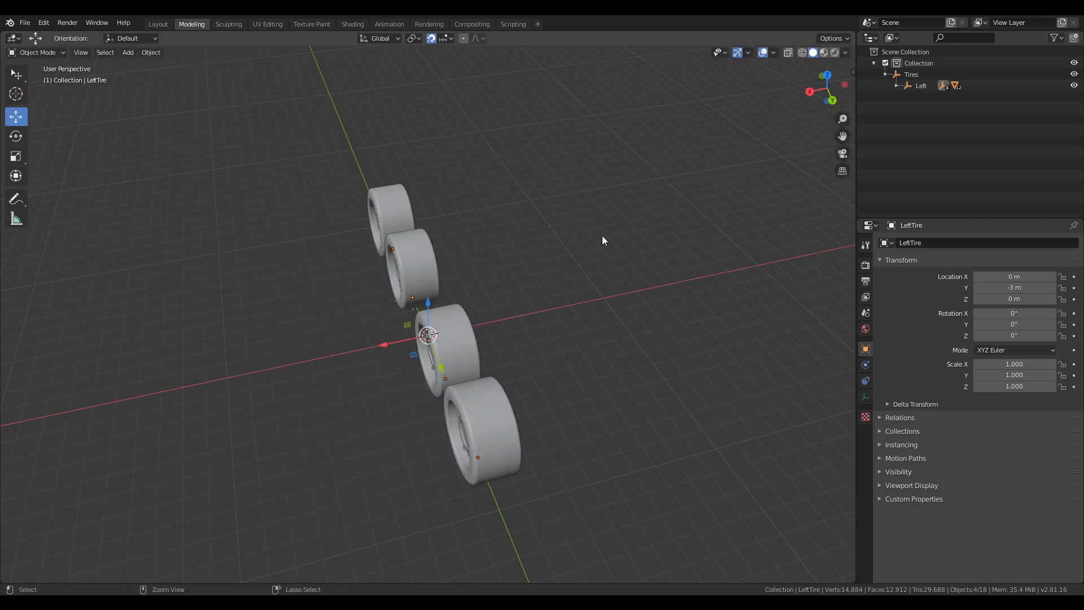
- Move the Left empty with its four wheels along X to 6 m
left_click(920, 85)
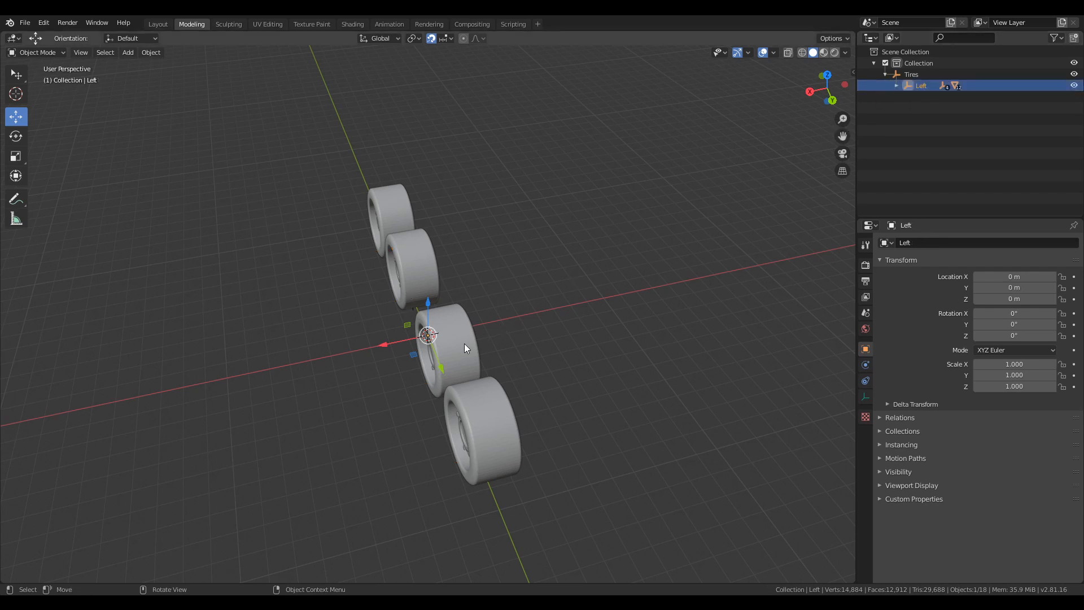
middle_click_drag(564, 348, 552, 307)
left_click_drag(411, 297, 286, 296)
middle_click_drag(286, 297, 377, 289)
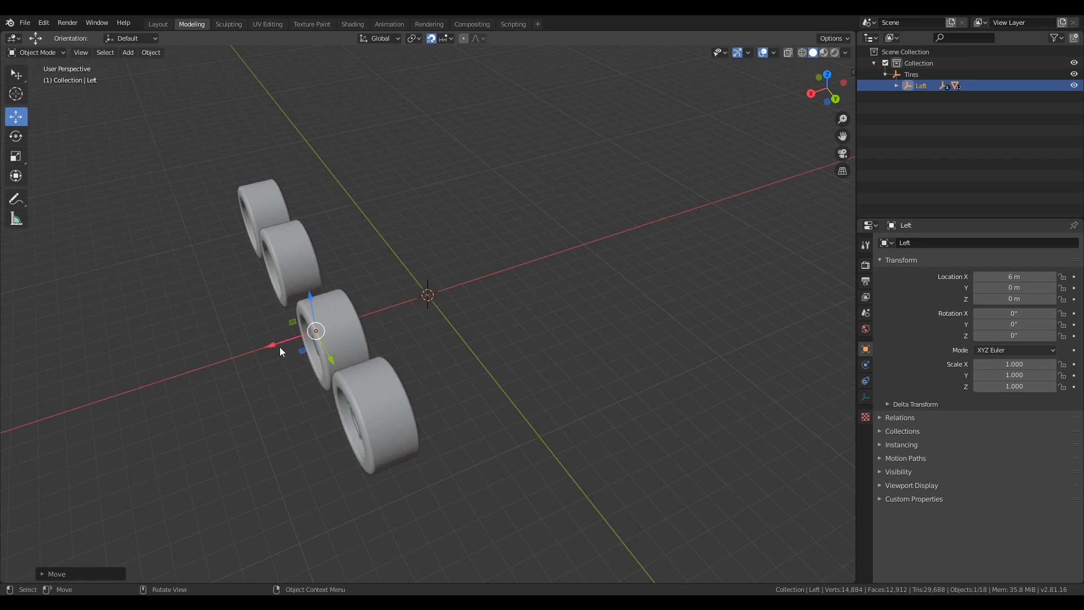
mouse_move(277, 346)
left_mouse_down()
mouse_move(288, 342)
mouse_move(276, 346)
left_mouse_up()
middle_click_drag(537, 179, 445, 204)
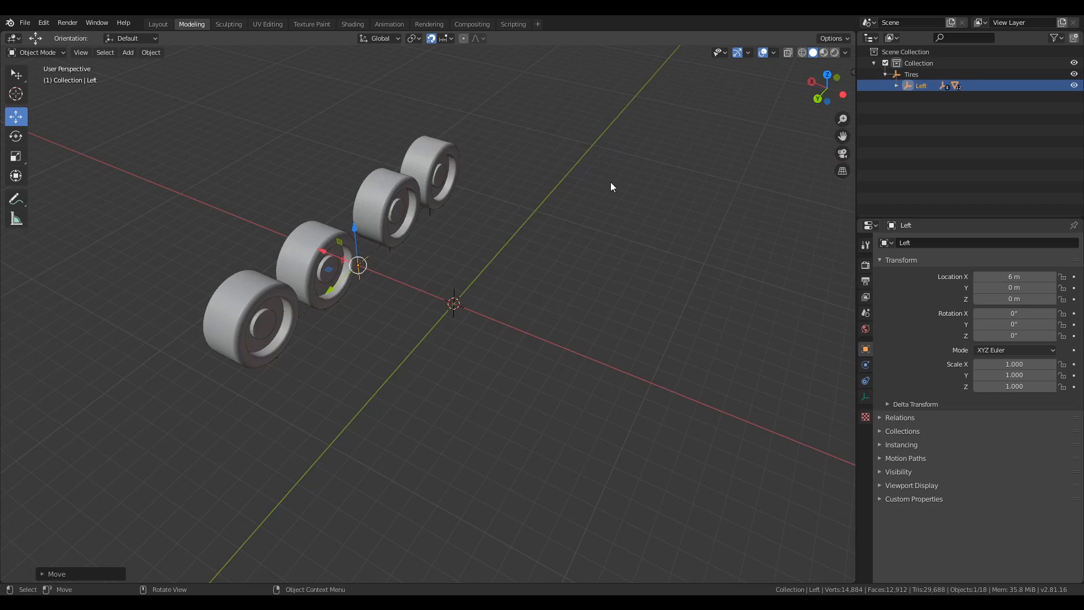
- Expand the Left hierarchy and copy the Left empty together with its four LeftTire empties
left_click(896, 86)
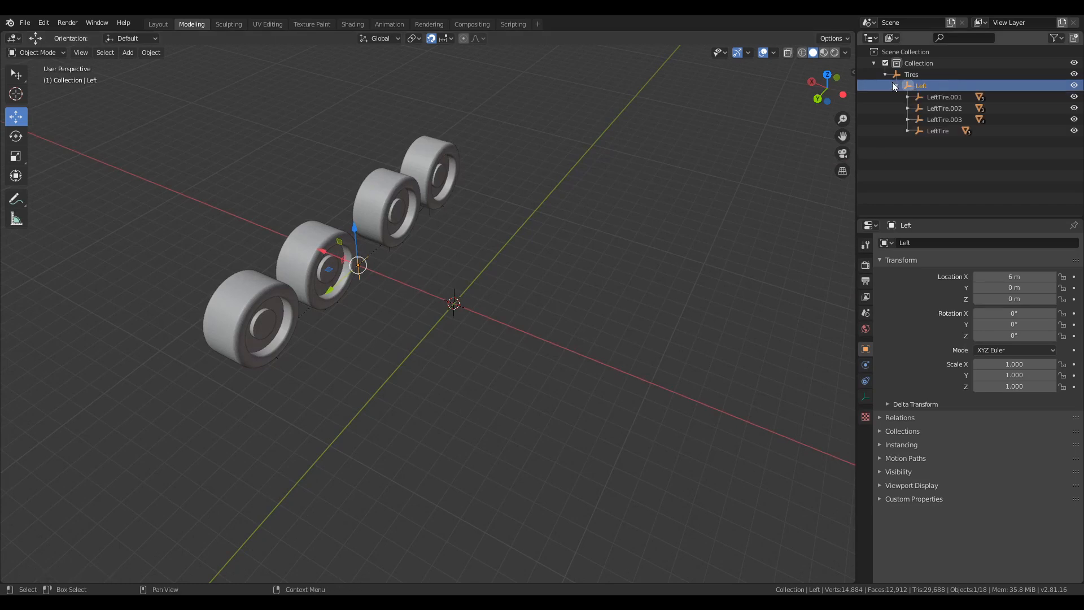
left_click(928, 134, "shift")
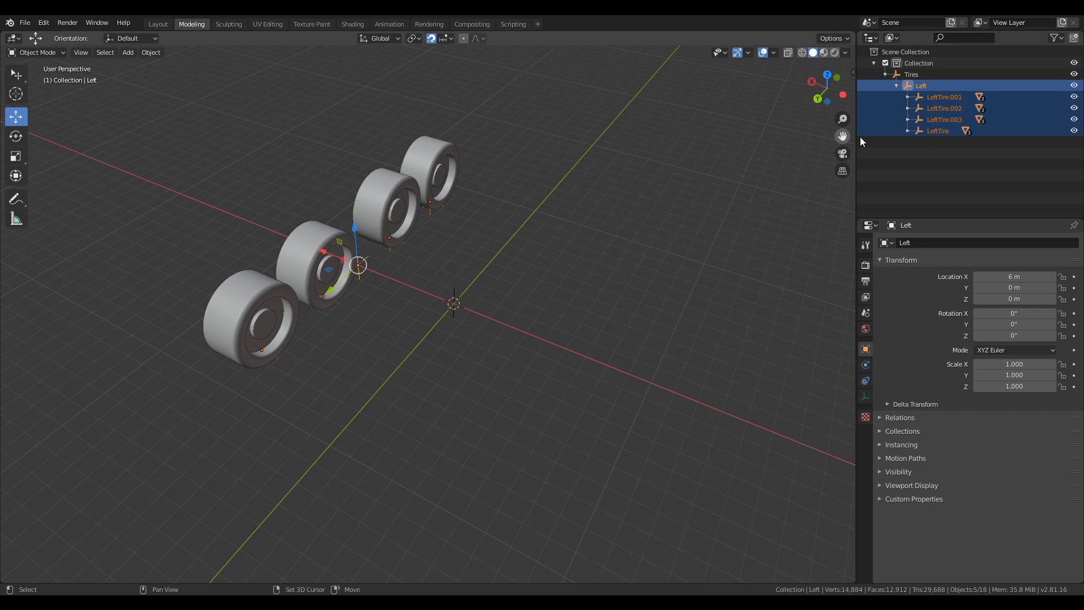
key("ctrl+c")
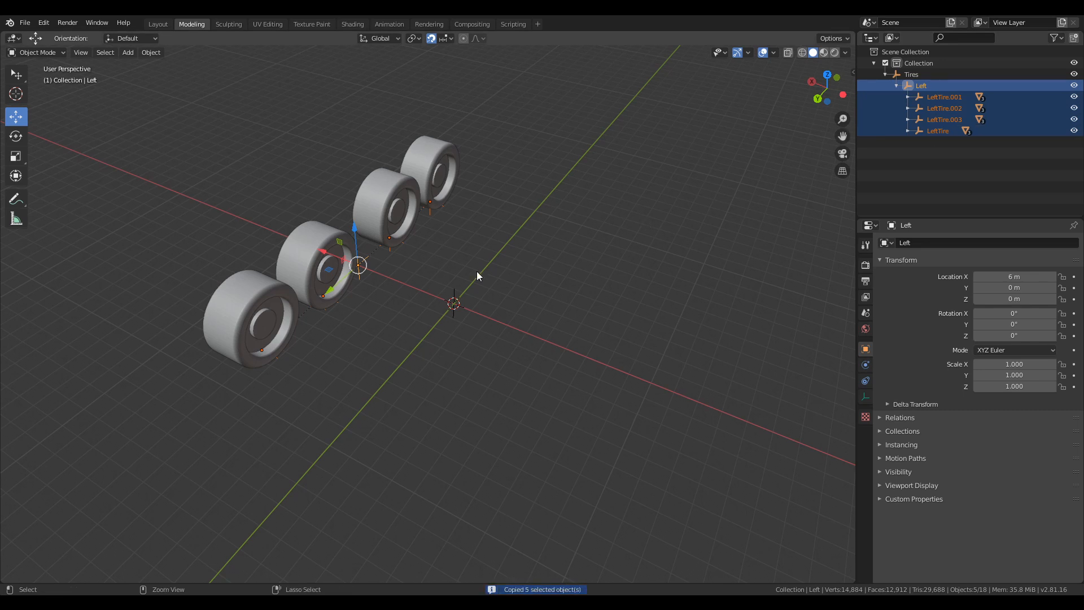
key("shift+d")
key("x")
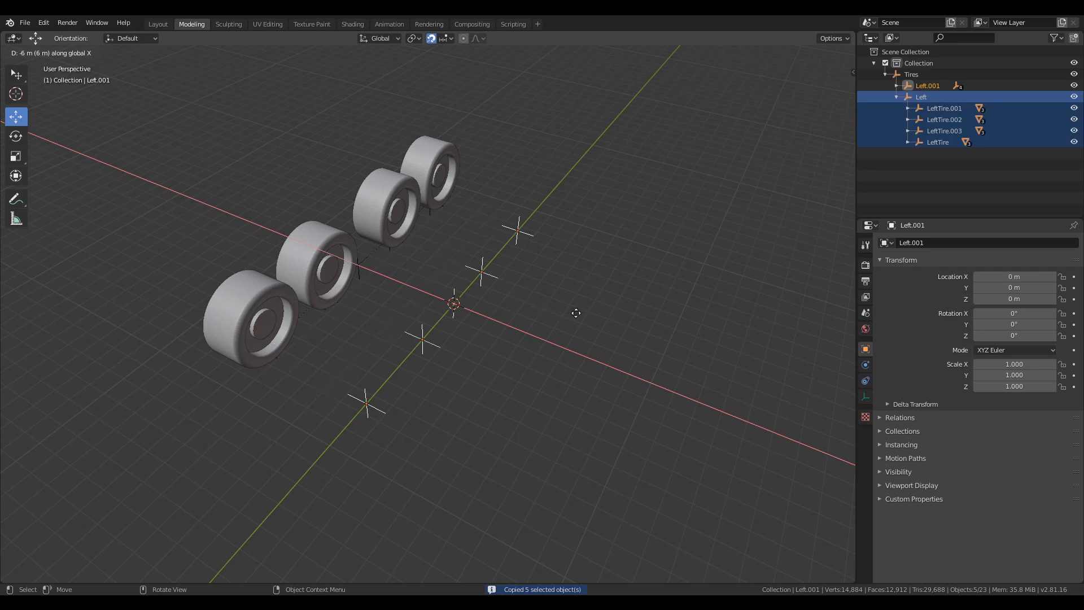
key("Escape")
key("ctrl+z")
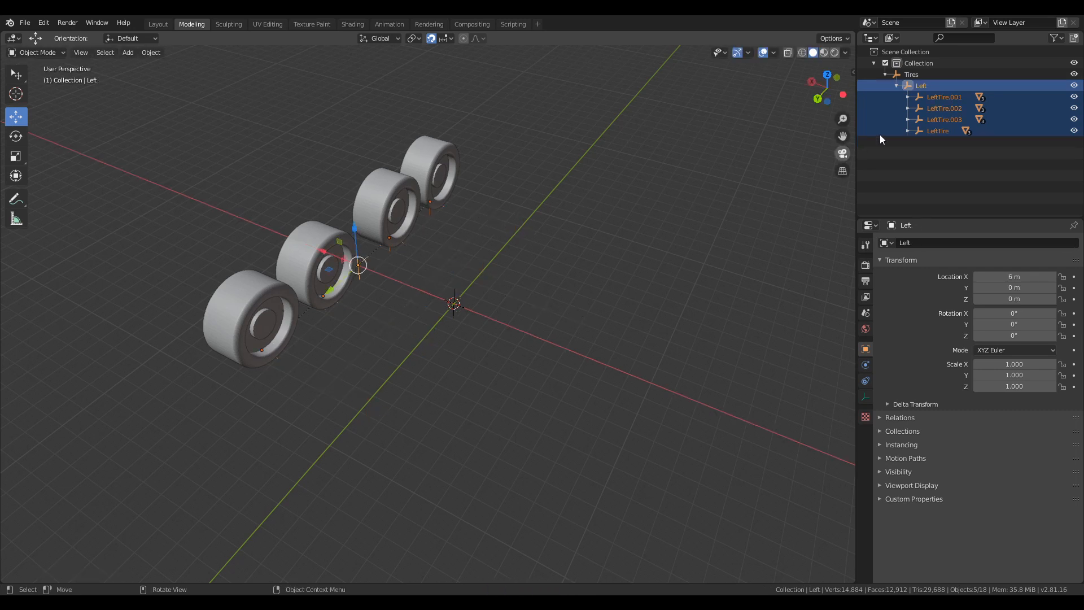
- Enlarge the Outliner and expand LeftTire.001, LeftTire.002, LeftTire.003 and LeftTire to list their meshes
left_click(934, 99)
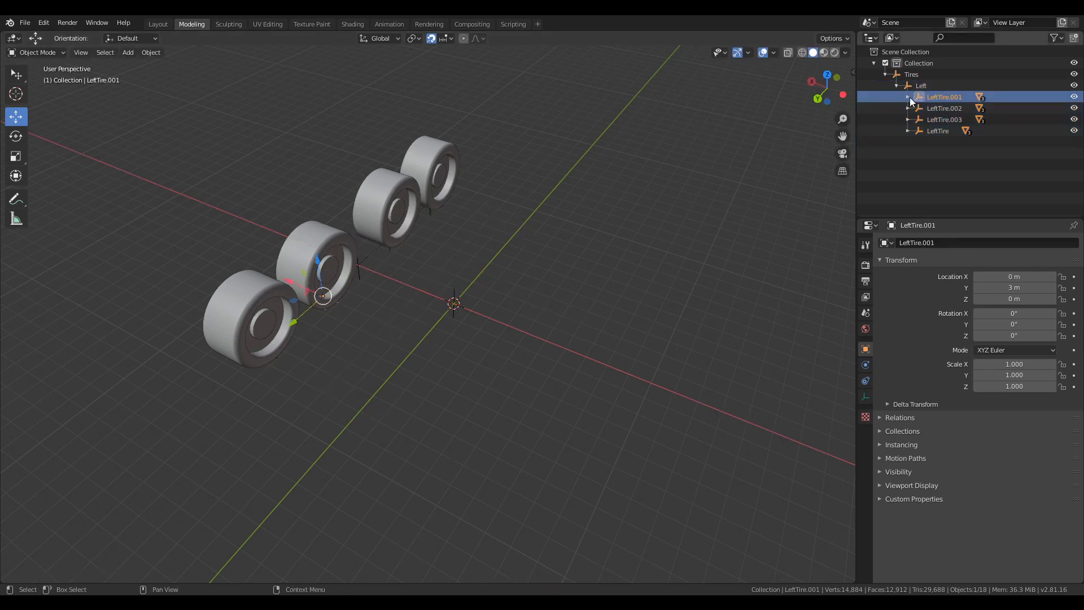
left_click(907, 96)
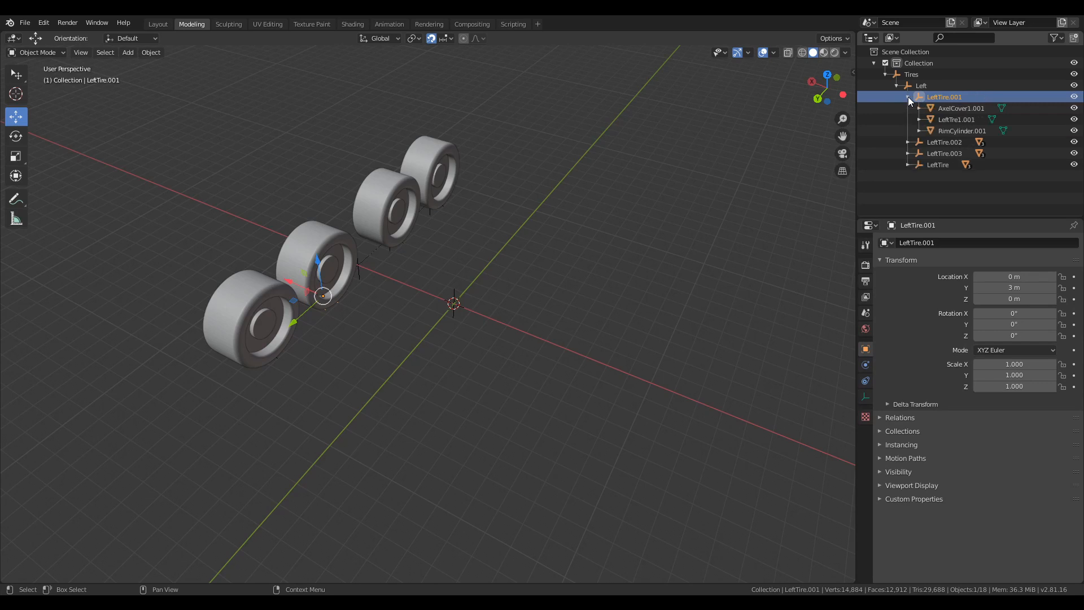
left_click(943, 216)
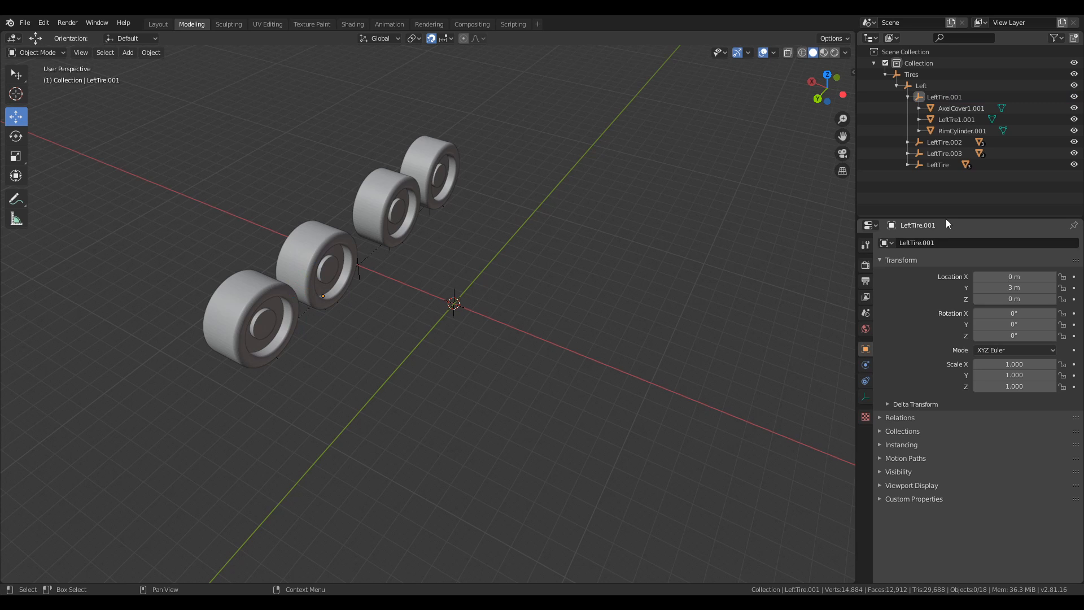
left_click_drag(946, 220, 938, 275)
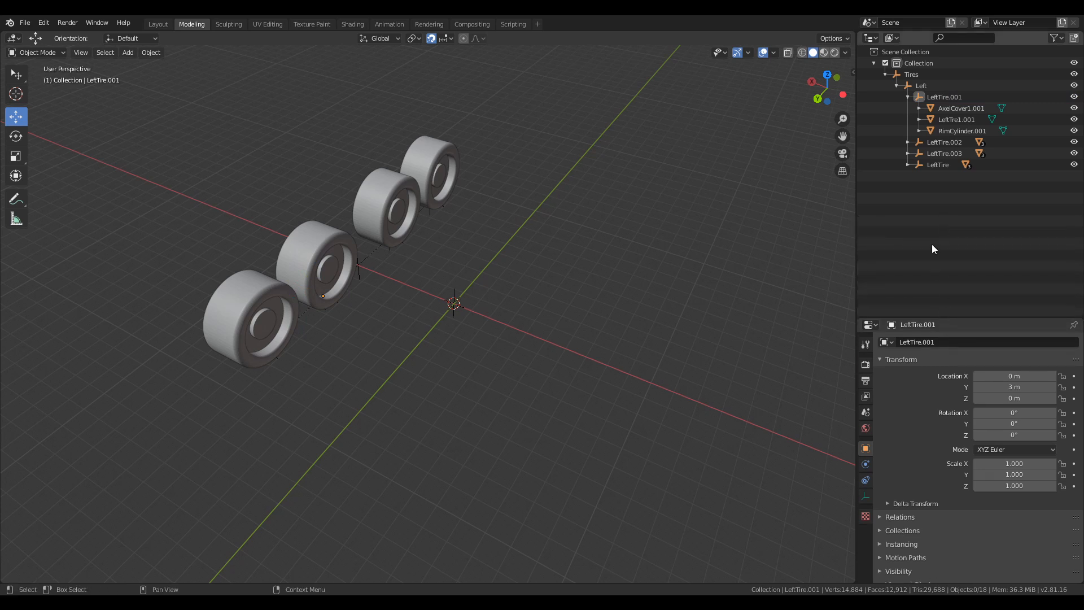
left_click(907, 142)
left_click(907, 188)
left_click(907, 233)
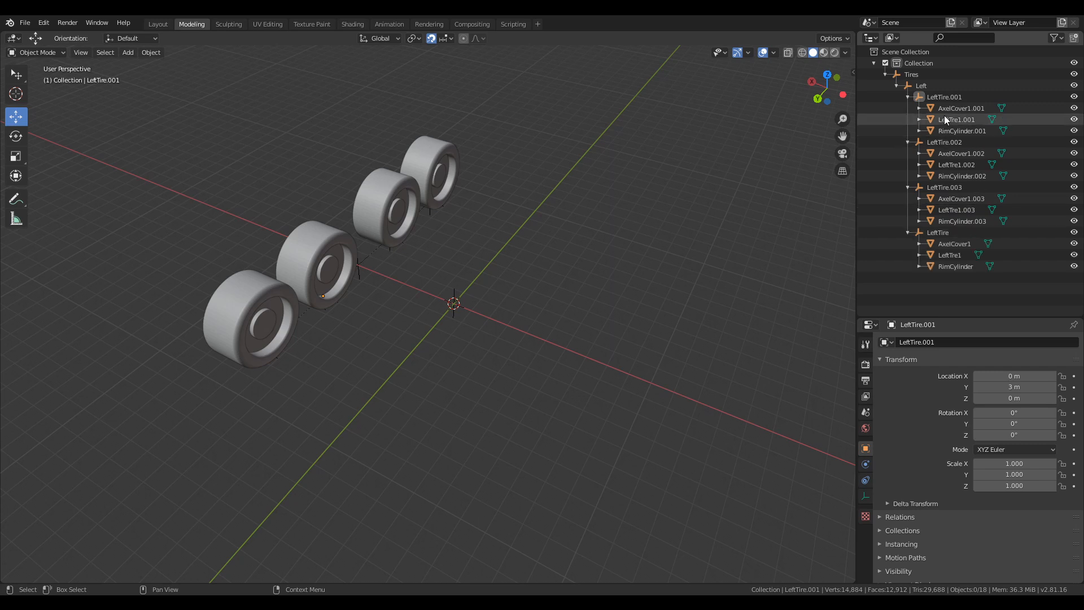
- Duplicate the Left empty with its entire wheel hierarchy and place the copy along X at -6 m
left_click(938, 99)
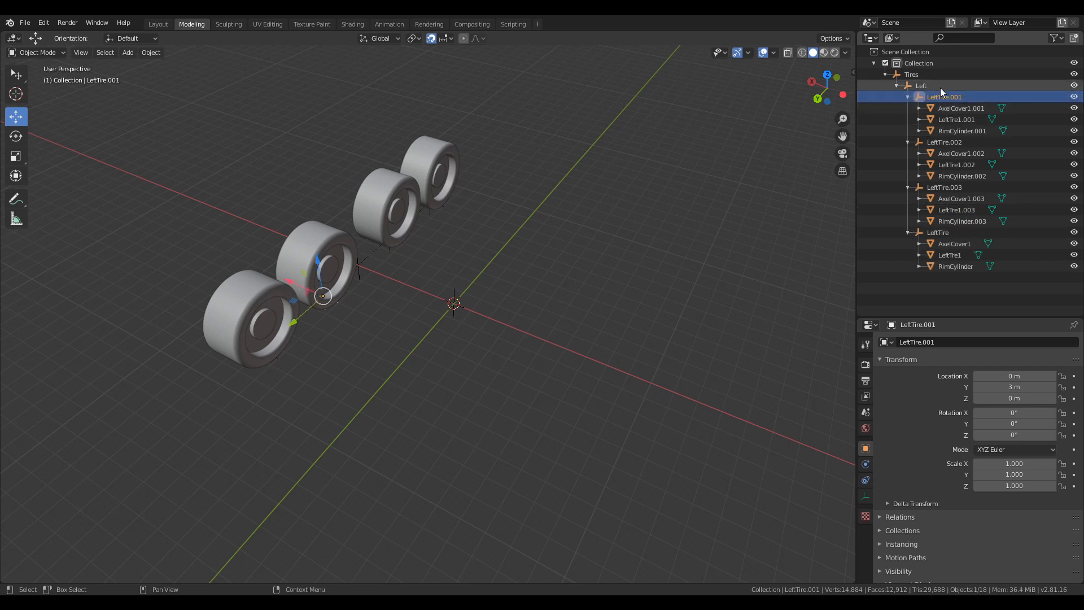
left_click_drag(940, 87, 948, 266)
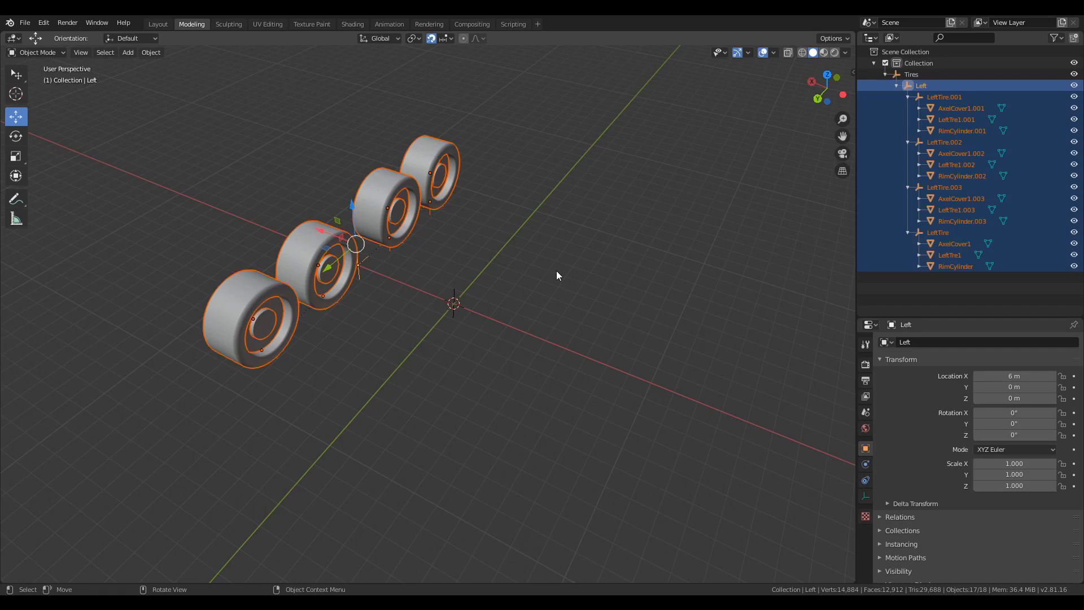
key("shift+d")
key("x")
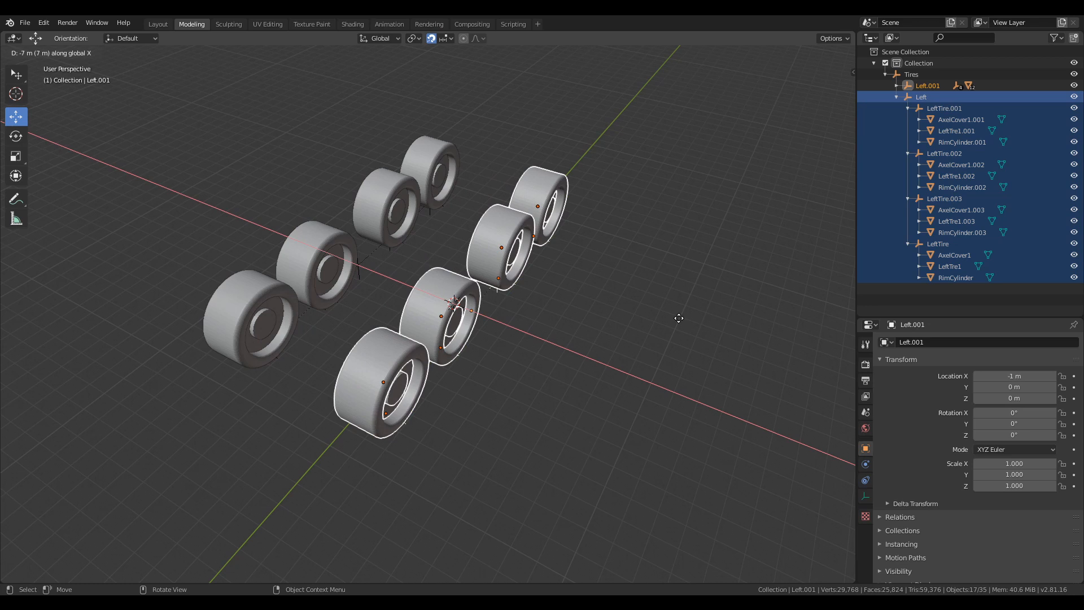
left_click(761, 346)
middle_click_drag(473, 369, 543, 356)
mouse_move(584, 319)
middle_mouse_down()
mouse_move(597, 328)
mouse_move(588, 331)
middle_mouse_up()
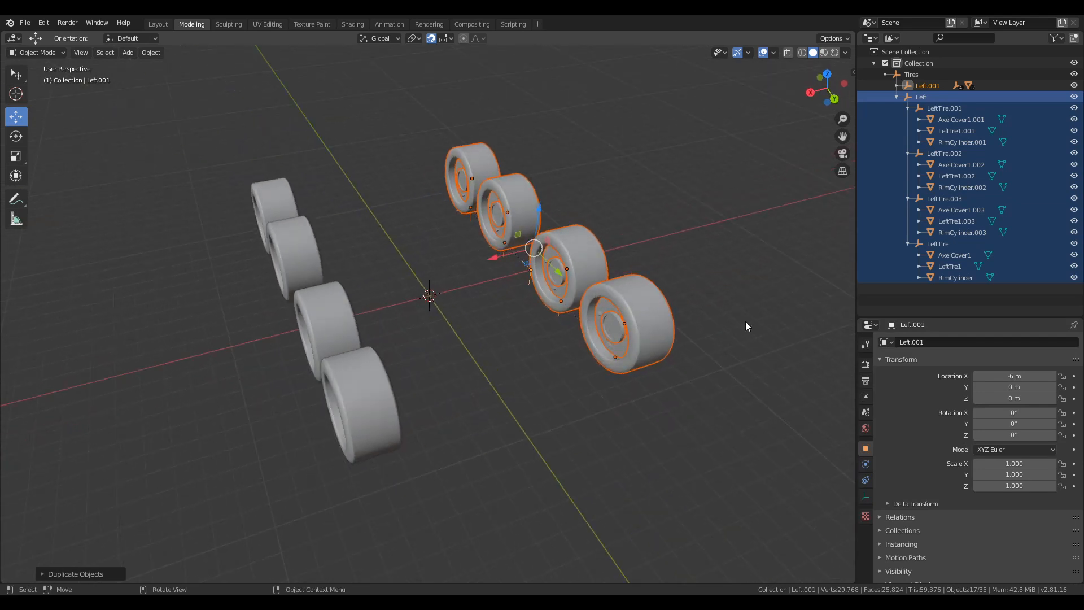
- Collapse the Left hierarchy, rename the duplicated Left.001 empty to Right, and save the file
left_click(897, 96)
left_click(923, 86)
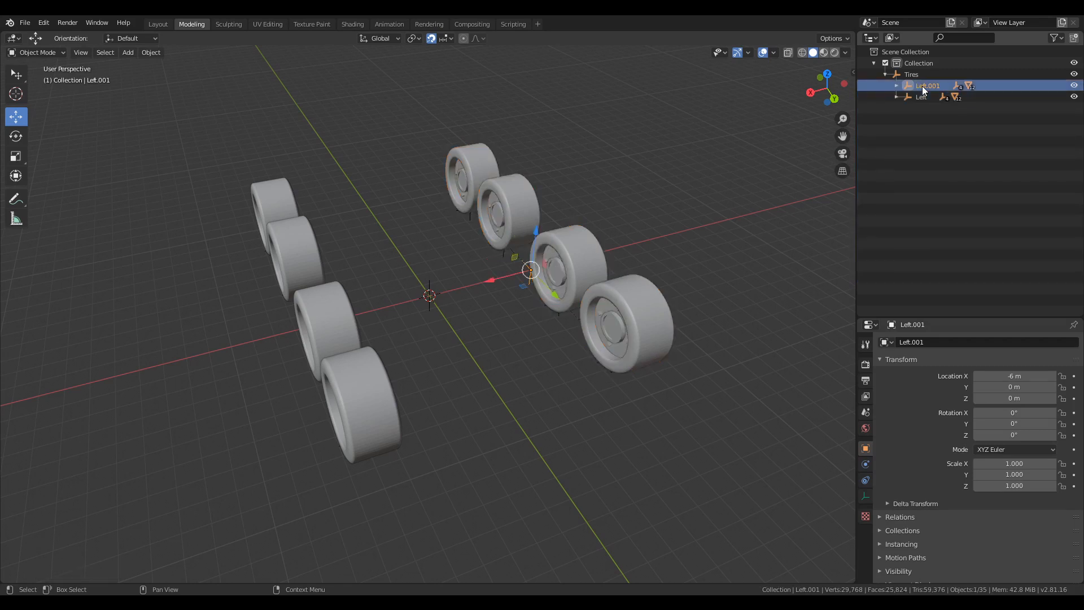
key("F2")
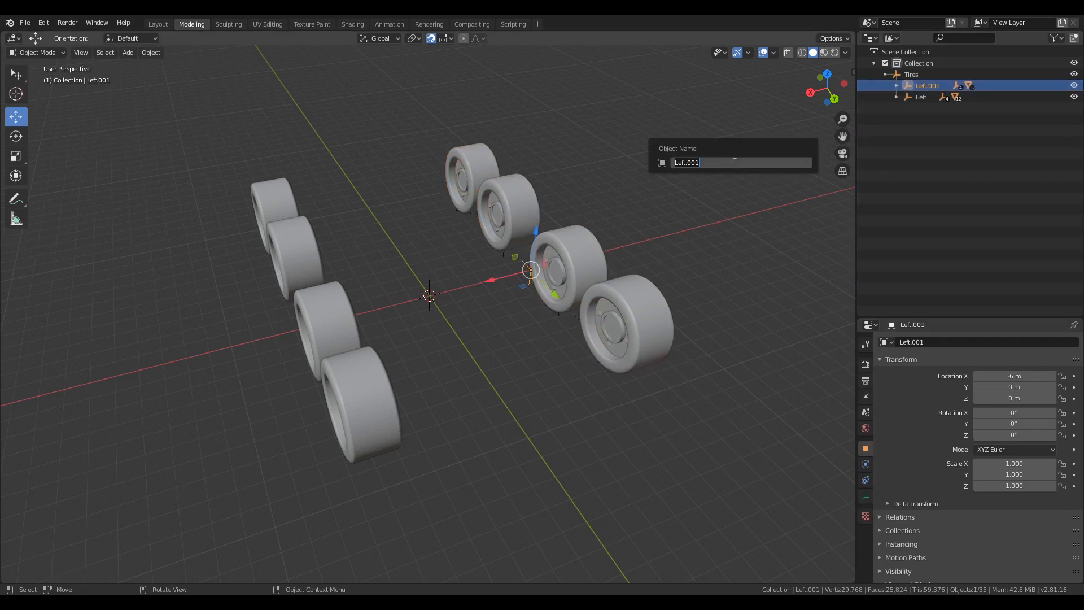
type("Right")
key("Return")
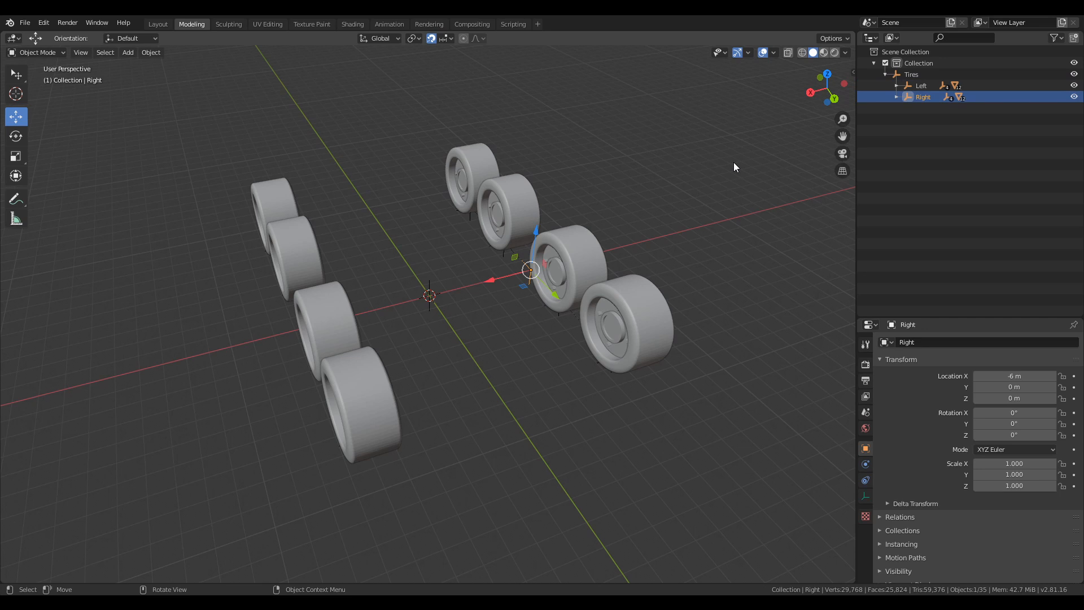
key("ctrl+s")
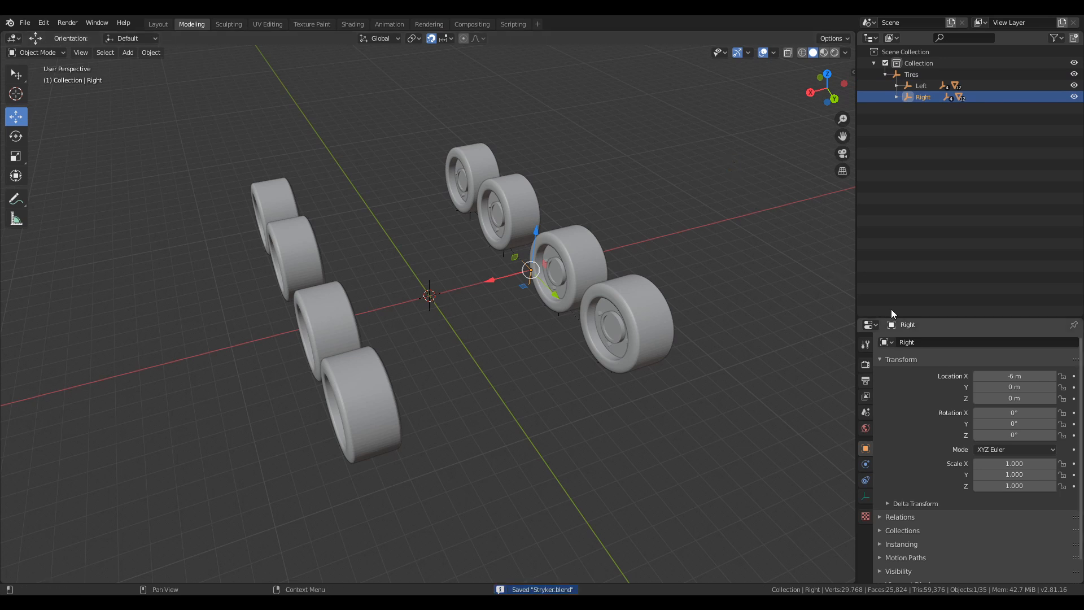
left_click_drag(1010, 435, 1010, 436)
left_click(1010, 435)
type("7.5d")
key("Return")
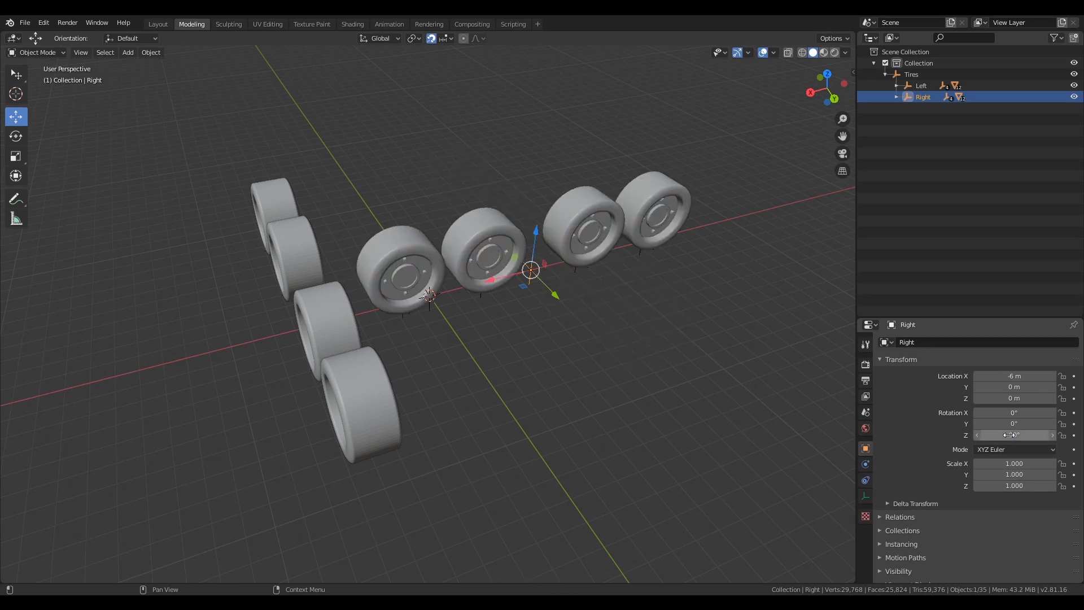
- Set the Z rotation of the Right empty to 180° and save the file
left_click(1009, 435)
type("90d")
key("Return")
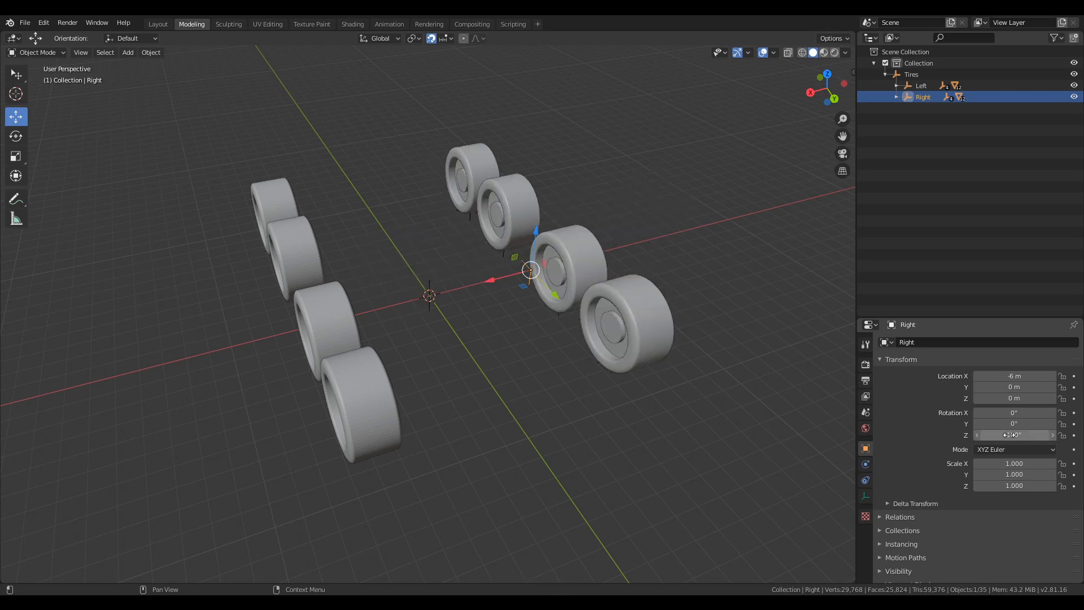
middle_click_drag(678, 395, 427, 361)
key("ctrl+s")
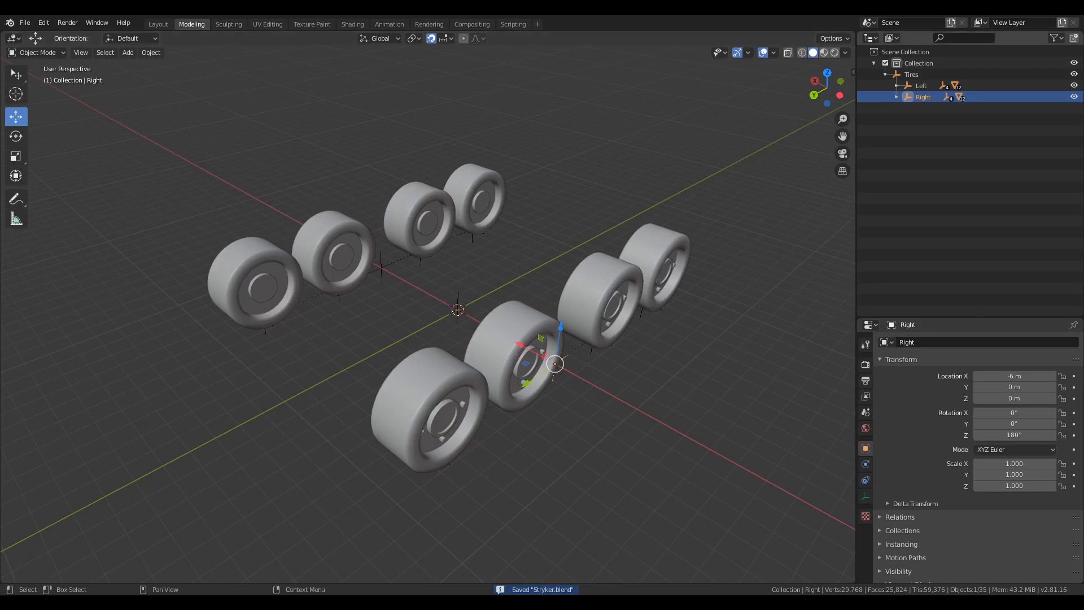
- Select the axle covers of all four wheels under the Right empty
key("KP_9")
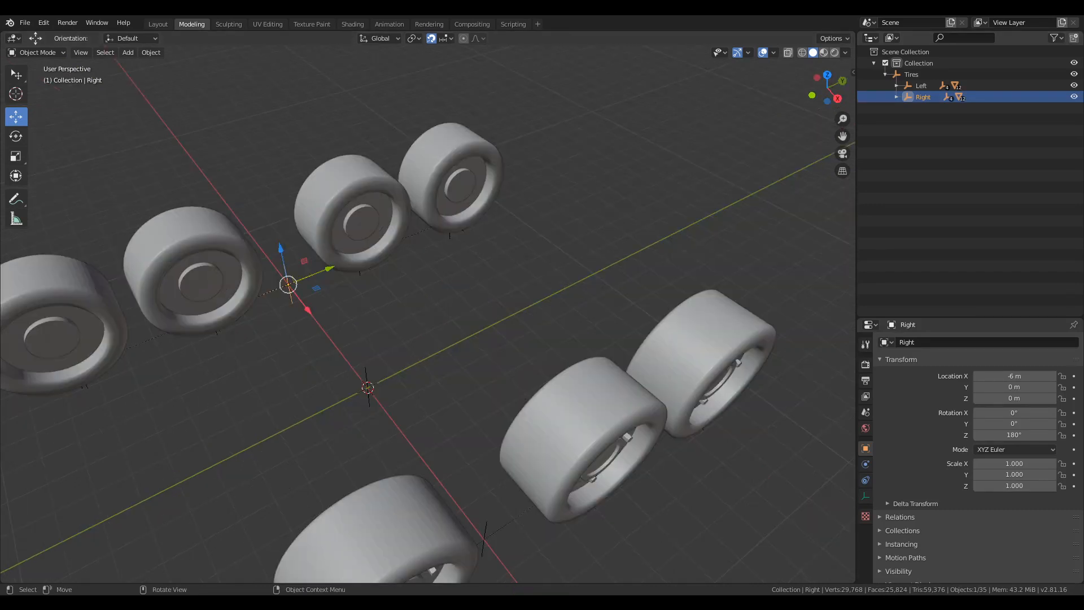
middle_click_drag(552, 214, 523, 211)
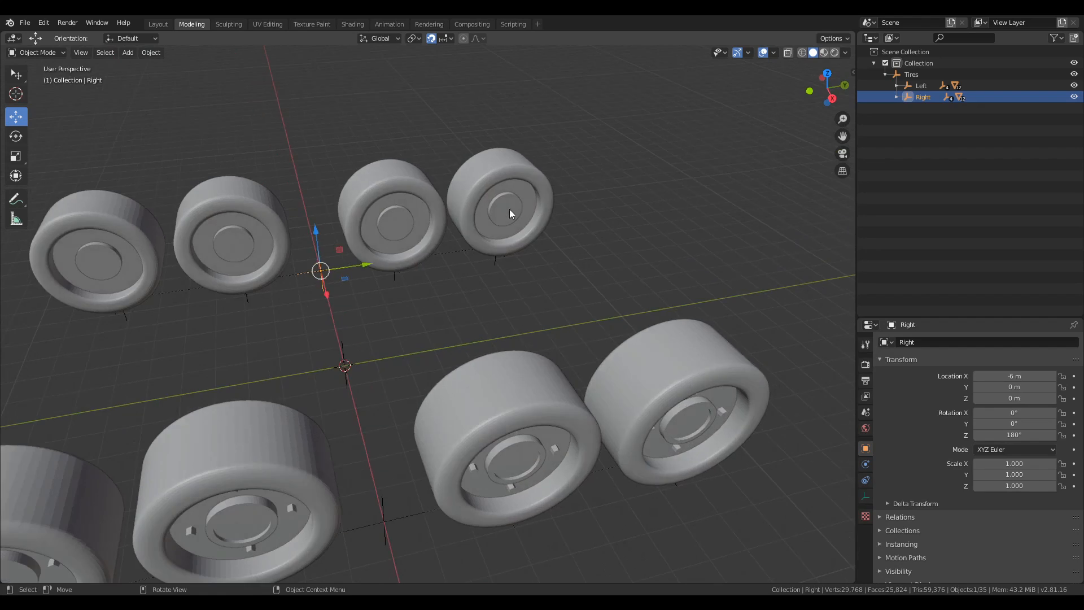
left_click(502, 208)
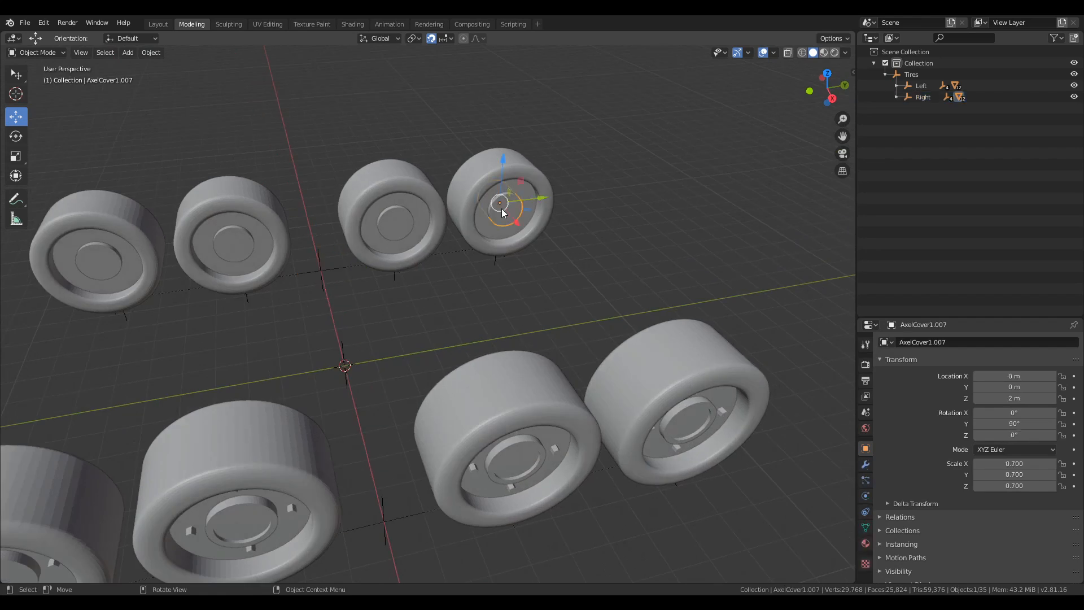
left_click(395, 228, "shift")
left_click(238, 246, "shift")
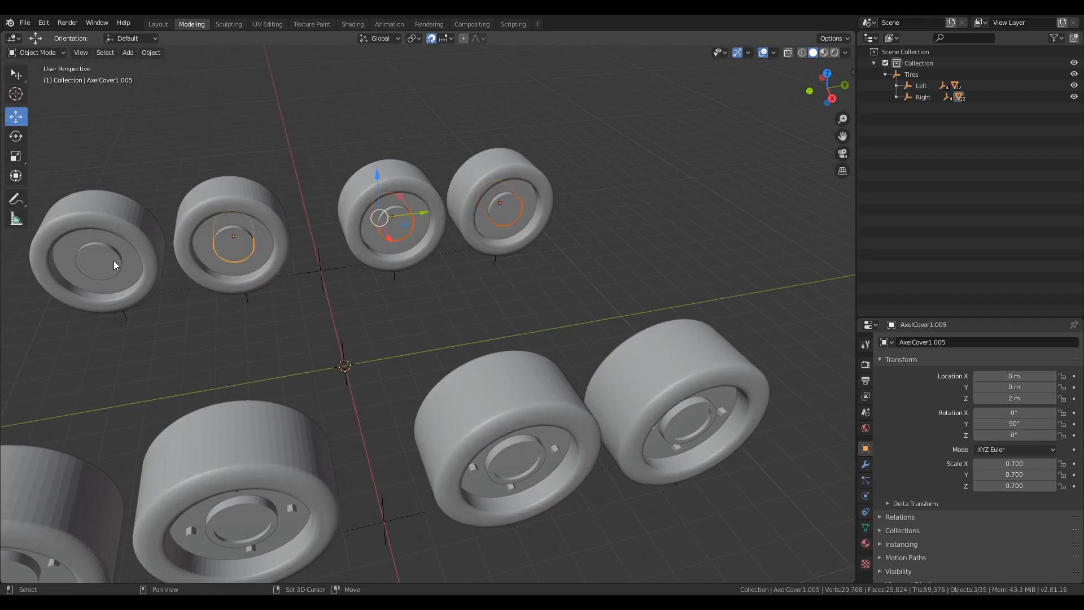
left_click(97, 260, "shift")
middle_click_drag(430, 266, 319, 282)
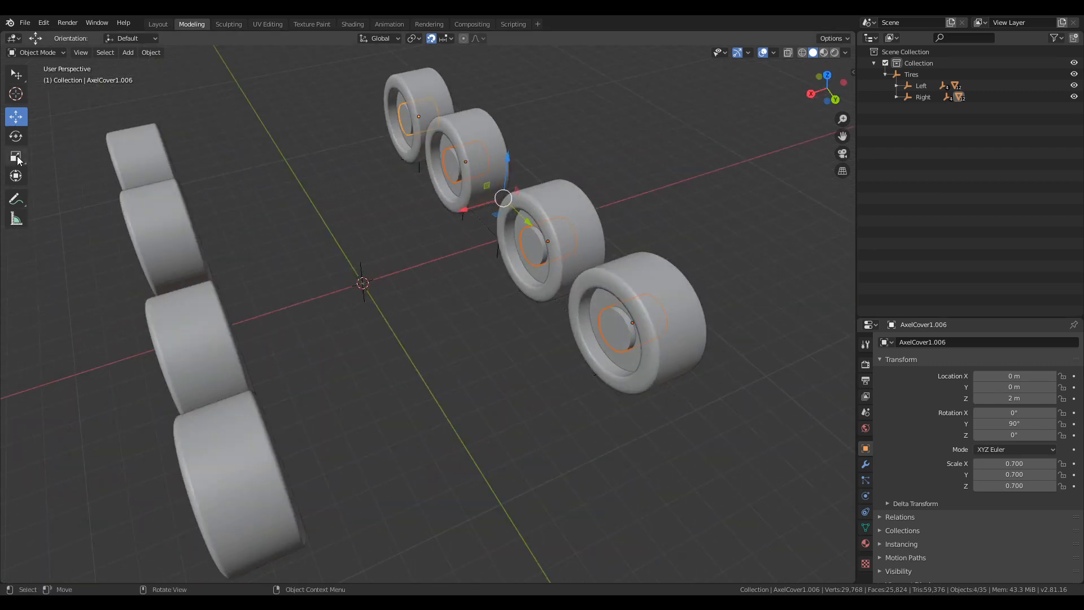
- Try to stretch the four selected axle covers inward along X with the Scale Cage, undo it, and check the snapping options
left_click_drag(20, 157, 22, 157)
left_click(79, 182)
middle_click_drag(280, 223, 330, 218)
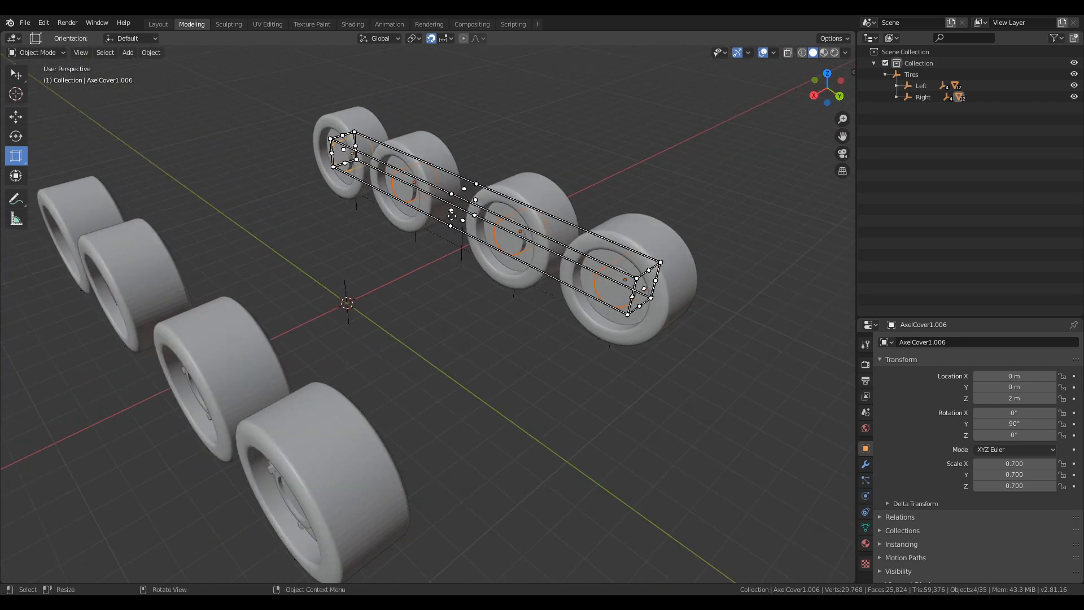
left_click_drag(447, 214, 368, 244)
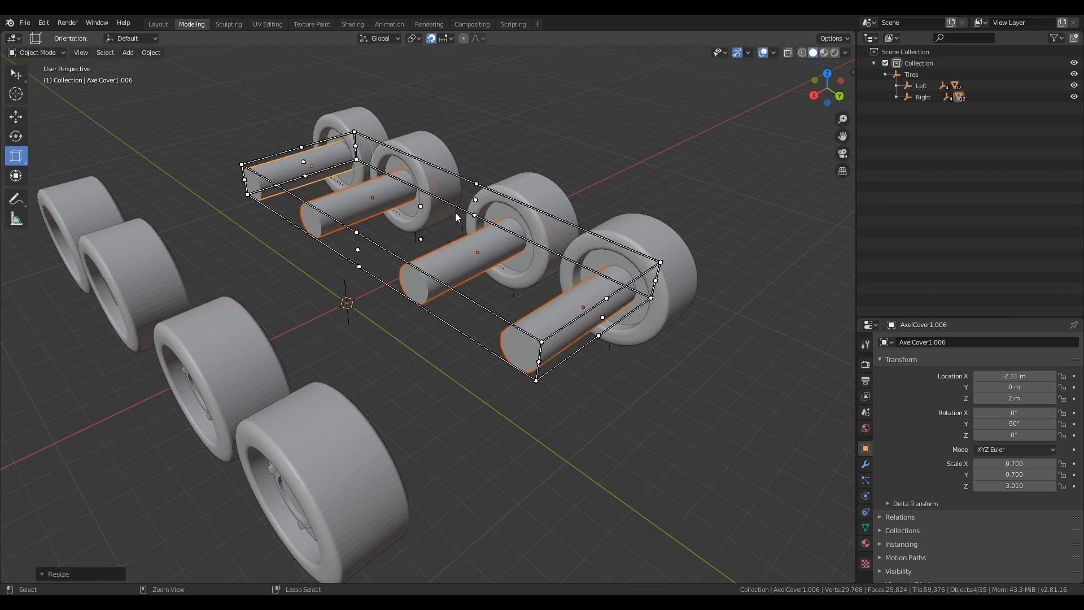
key("ctrl+z")
left_click(446, 40)
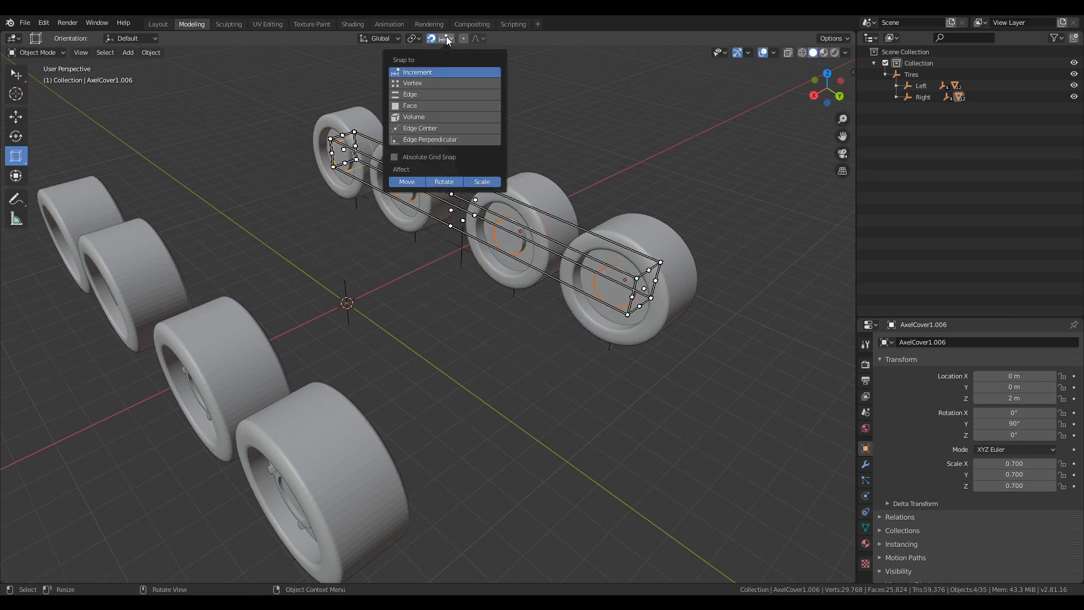
left_click(447, 40)
- Try to scale the four selected axle covers by 5 along the global X axis, and undo it
mouse_move(488, 268)
middle_mouse_down()
mouse_move(448, 242)
mouse_move(493, 282)
middle_mouse_up()
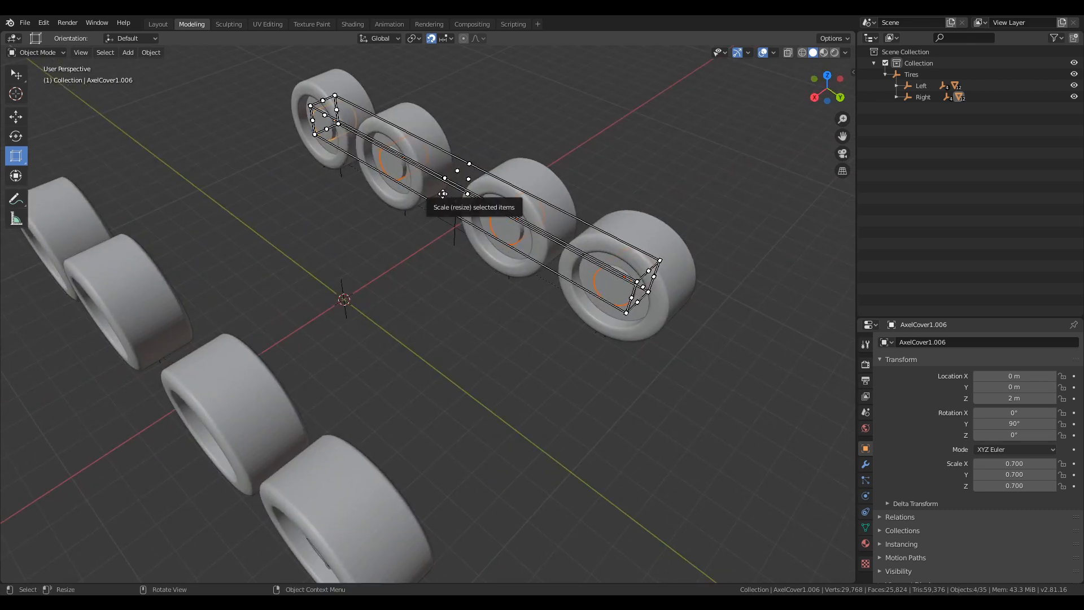
key("s")
key("x")
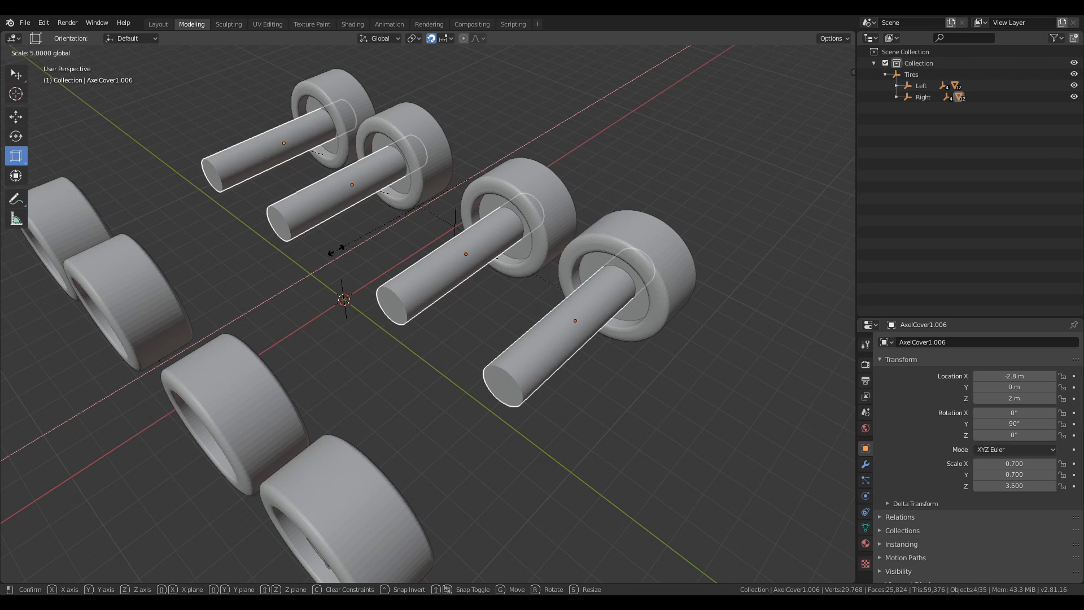
left_click(335, 250)
middle_click_drag(335, 250, 670, 215)
key("ctrl+z")
- Select only AxelCover1.007 on the end wheel of the Right side and set its Z scale to 4
left_click(657, 237)
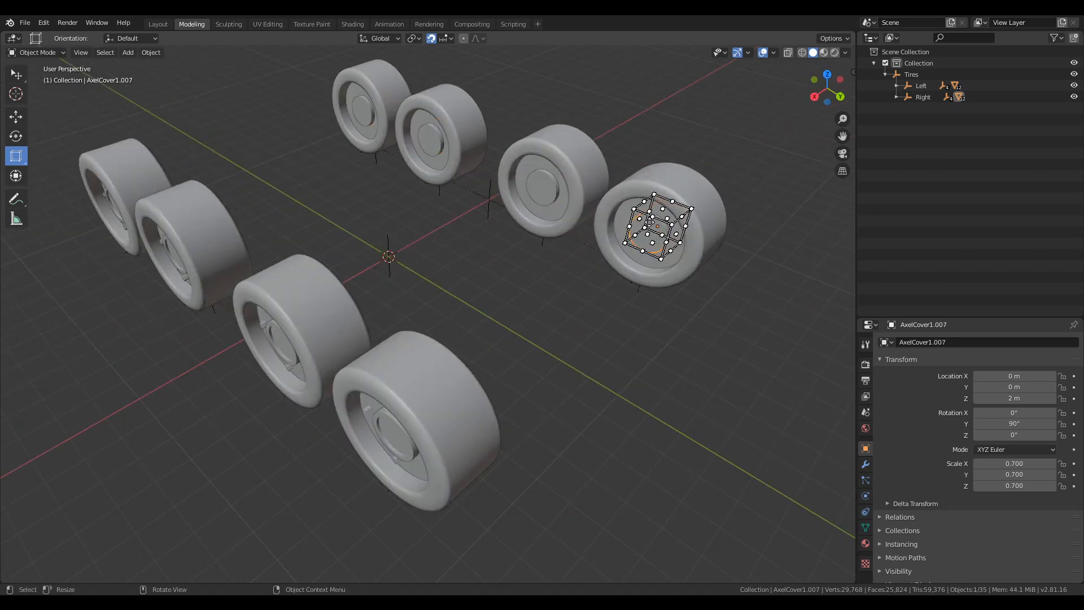
middle_click_drag(664, 260, 599, 291, "shift")
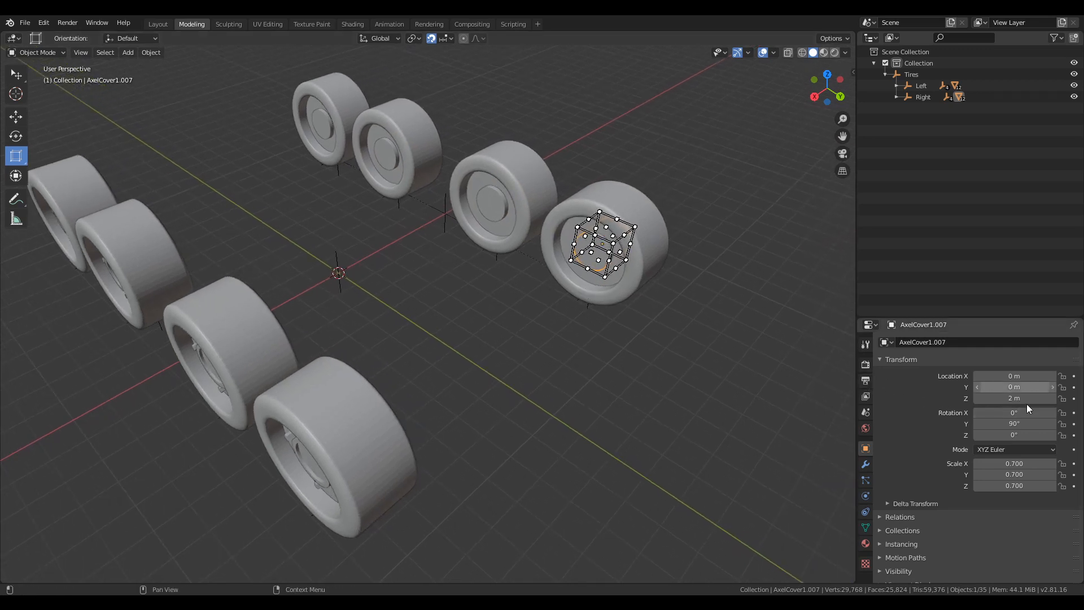
left_click_drag(1015, 376, 1033, 376)
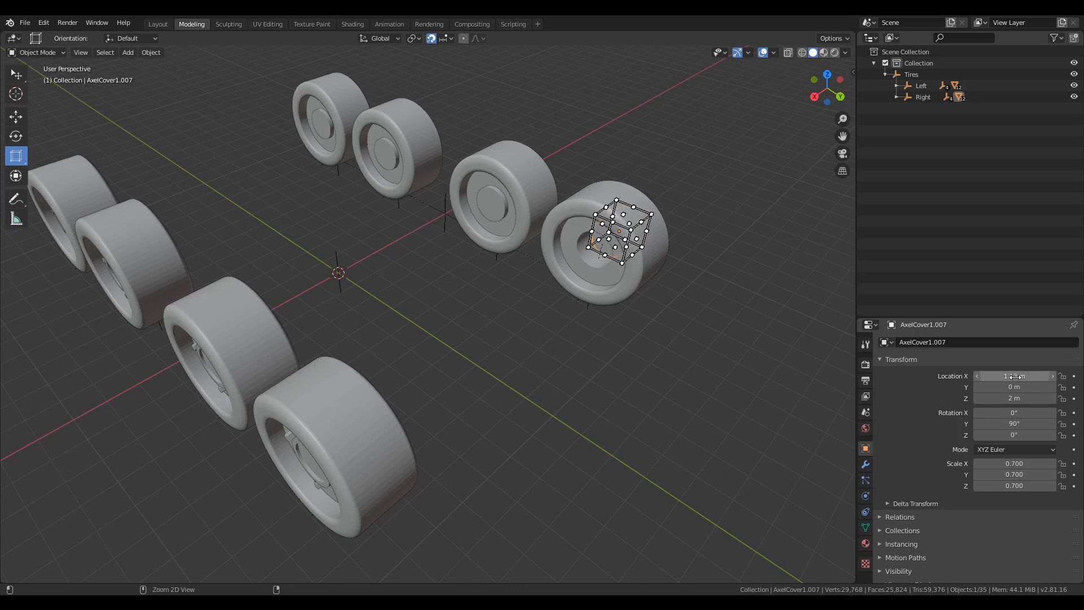
key("ctrl+z")
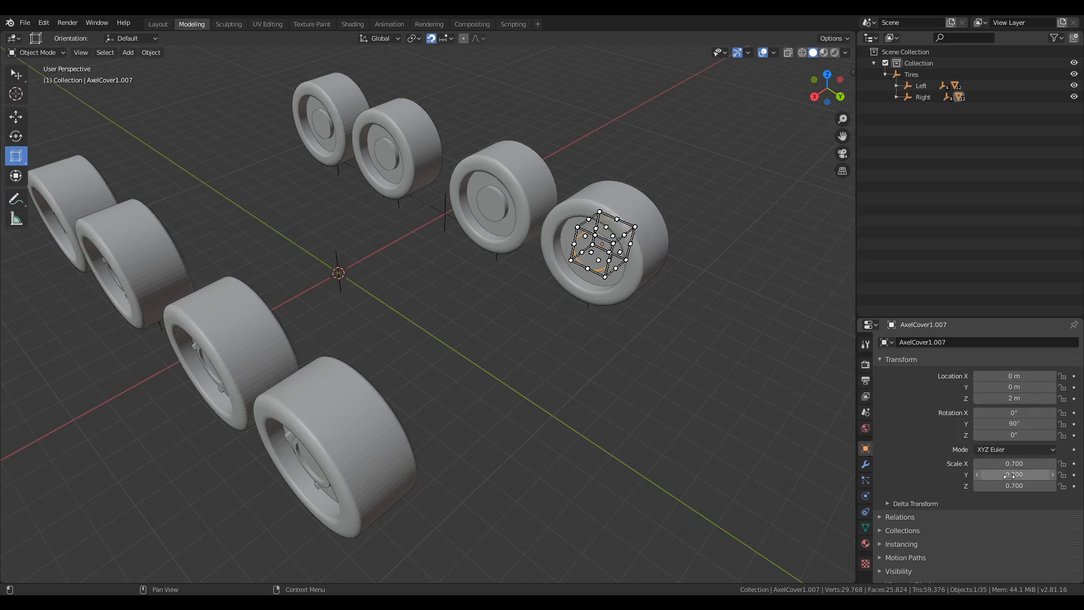
mouse_move(1010, 485)
left_mouse_down()
mouse_move(1047, 485)
mouse_move(1011, 486)
left_mouse_up()
left_click(1010, 486)
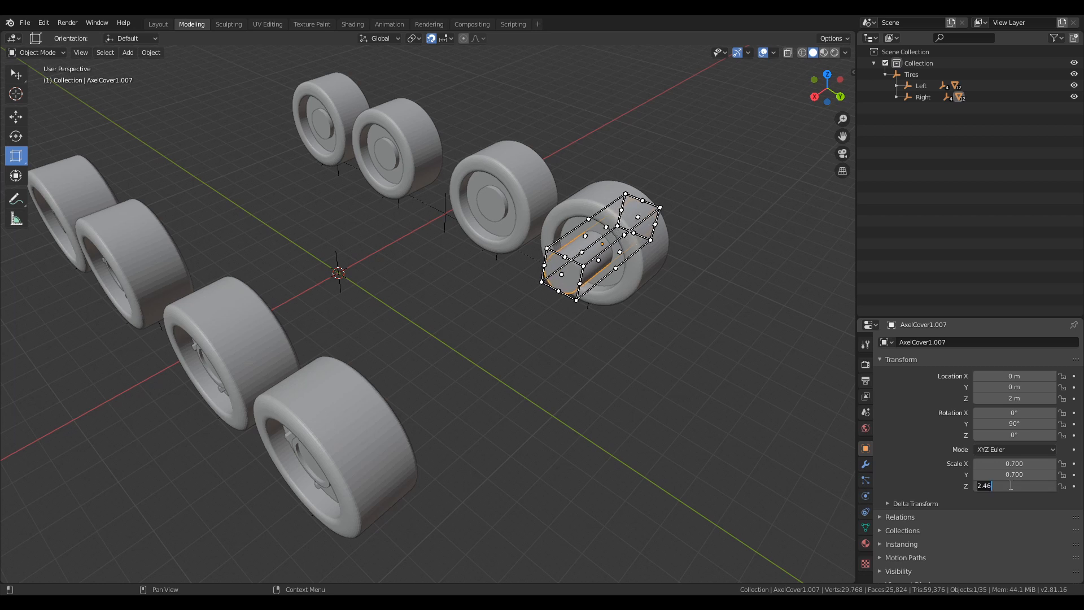
type("4")
key("Return")
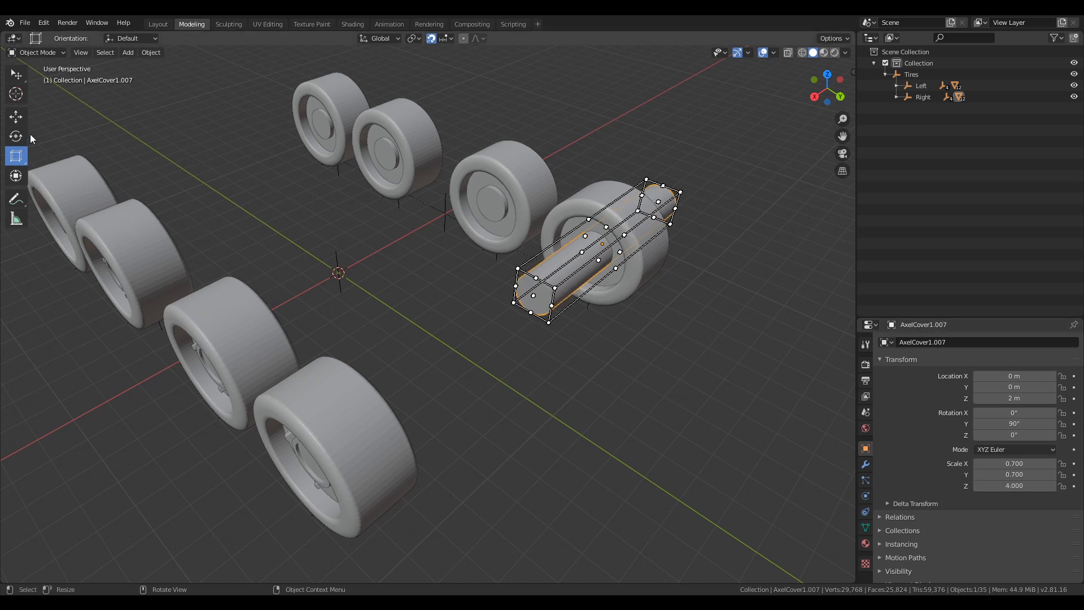
- Move AxelCover1.007 inward along X to -3 m with the Move tool
left_click(16, 117)
mouse_move(592, 324)
middle_mouse_down()
mouse_move(554, 321)
mouse_move(589, 324)
middle_mouse_up()
left_click_drag(594, 321, 488, 335)
middle_click_drag(718, 398, 698, 348)
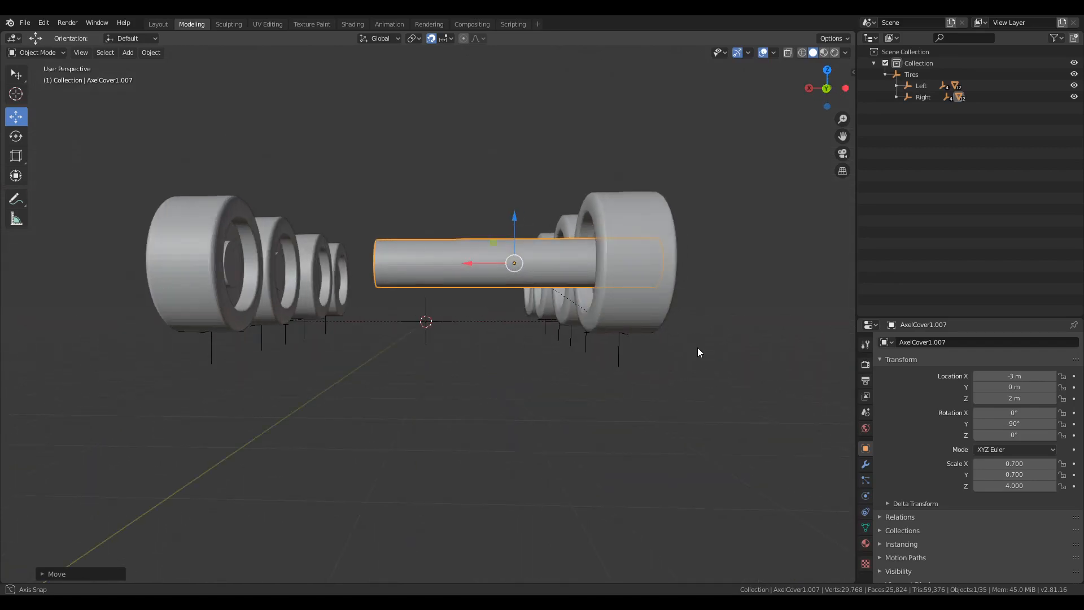
- Try Z scales of 3.5 and 3 on AxelCover1.007
left_click(1019, 485)
type("3.5")
key("Return")
mouse_move(679, 396)
middle_mouse_down()
mouse_move(628, 425)
mouse_move(607, 419)
mouse_move(690, 423)
mouse_move(665, 404)
middle_mouse_up()
left_click(1019, 486)
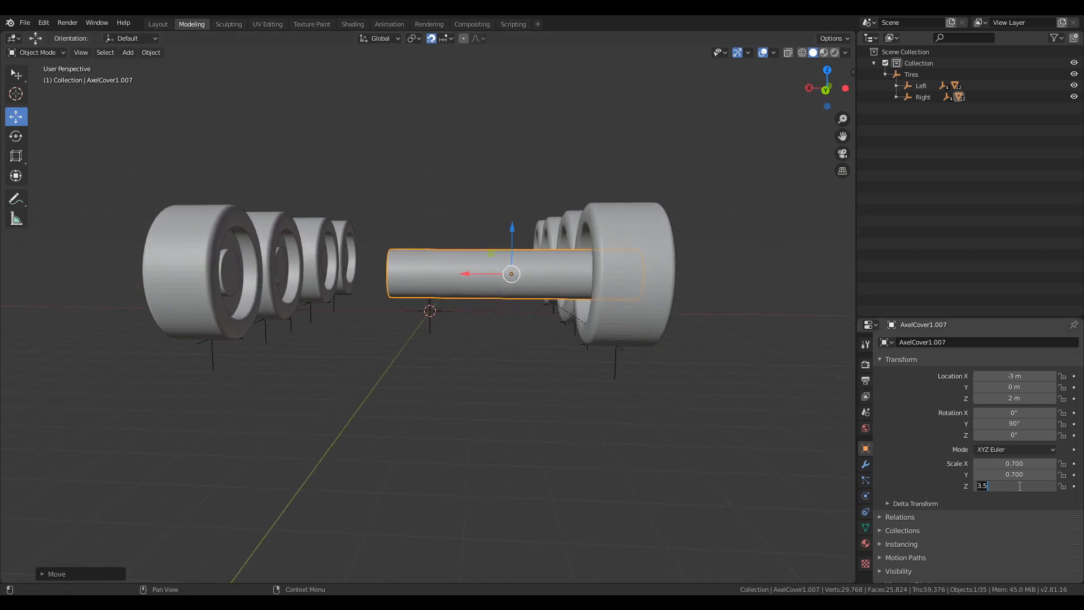
key("BackSpace")
key("BackSpace")
key("Return")
middle_click_drag(715, 407, 664, 425)
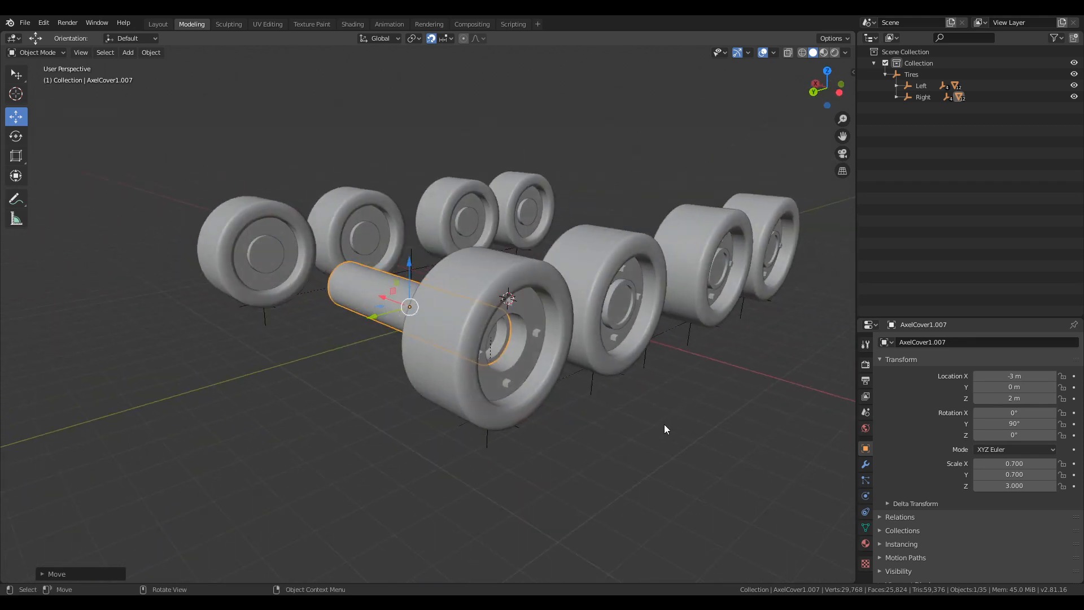
- Try X locations of -2 m, -1.5 m and -2.5 m for AxelCover1.007 and compare its fit in the wheel
left_click_drag(384, 300, 418, 312)
left_click(1008, 376)
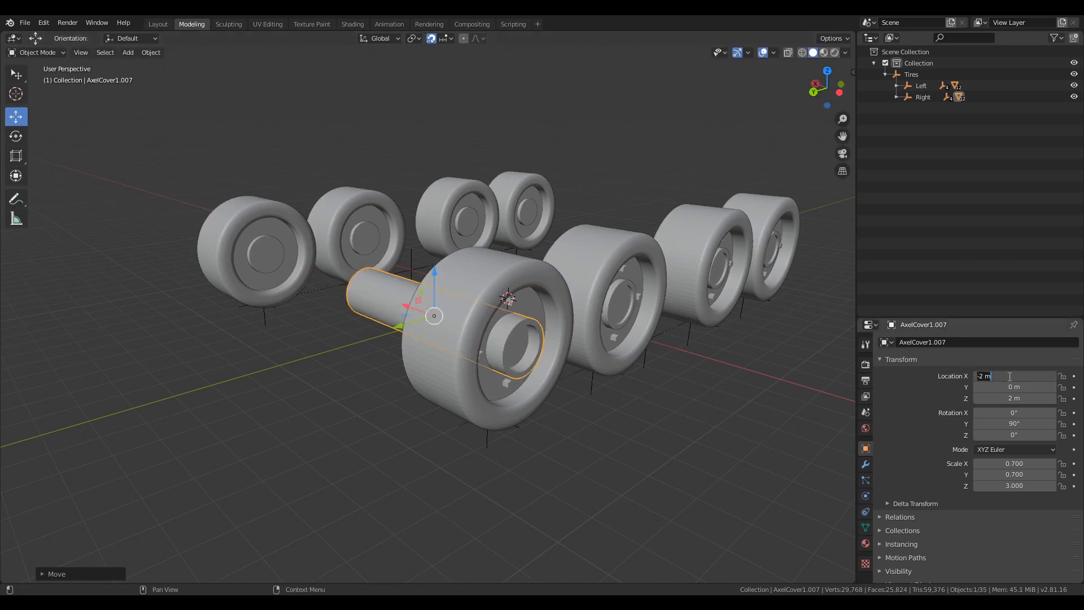
key("Return")
left_click(1009, 376)
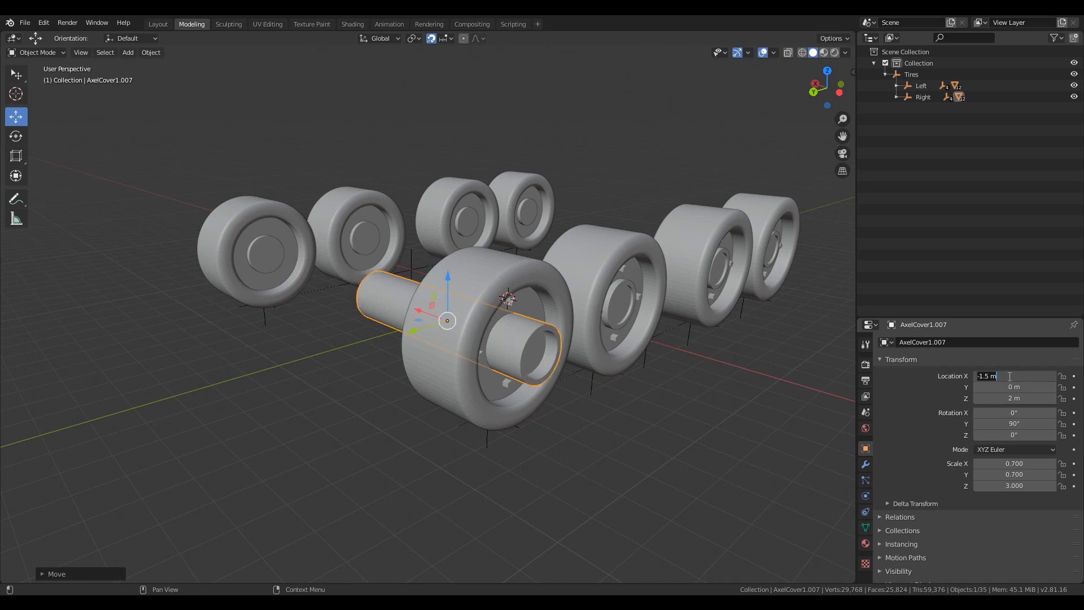
key("Return")
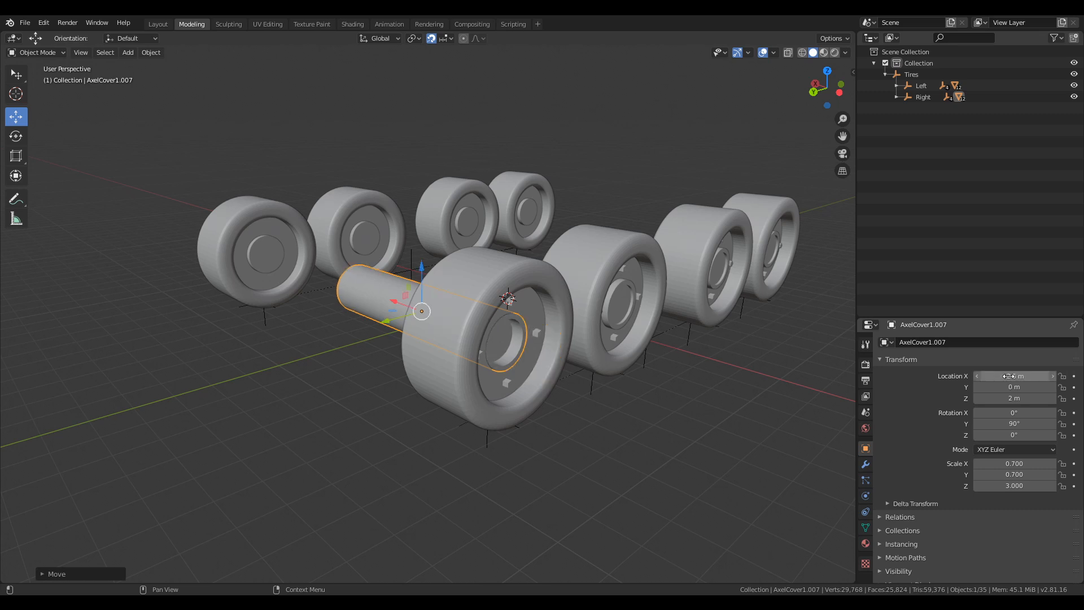
scroll(419, 360, "up", 6)
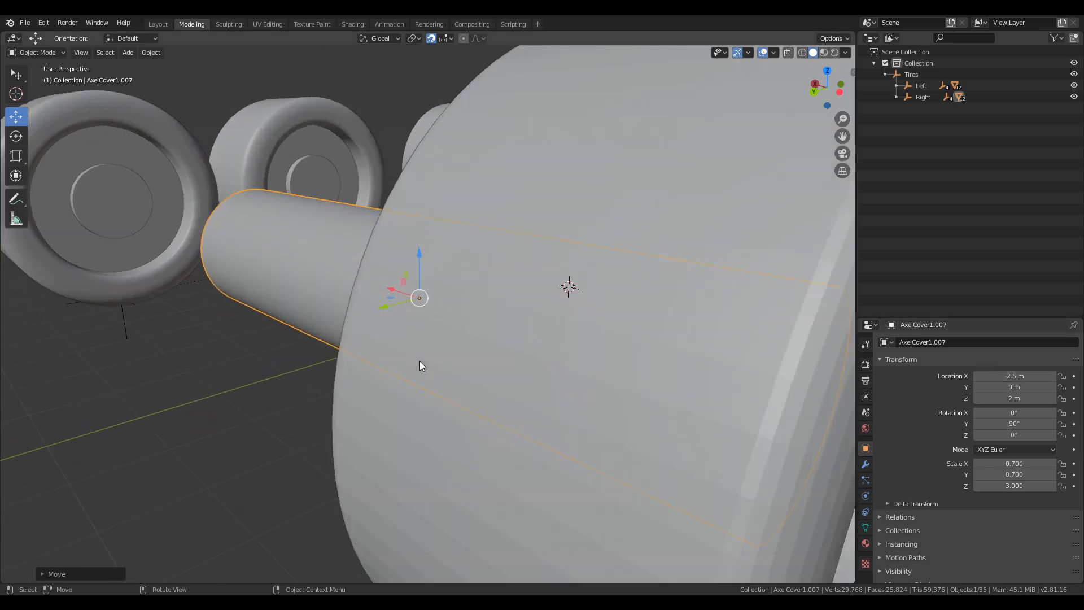
scroll(425, 389, "down", 4)
scroll(429, 417, "down", 2)
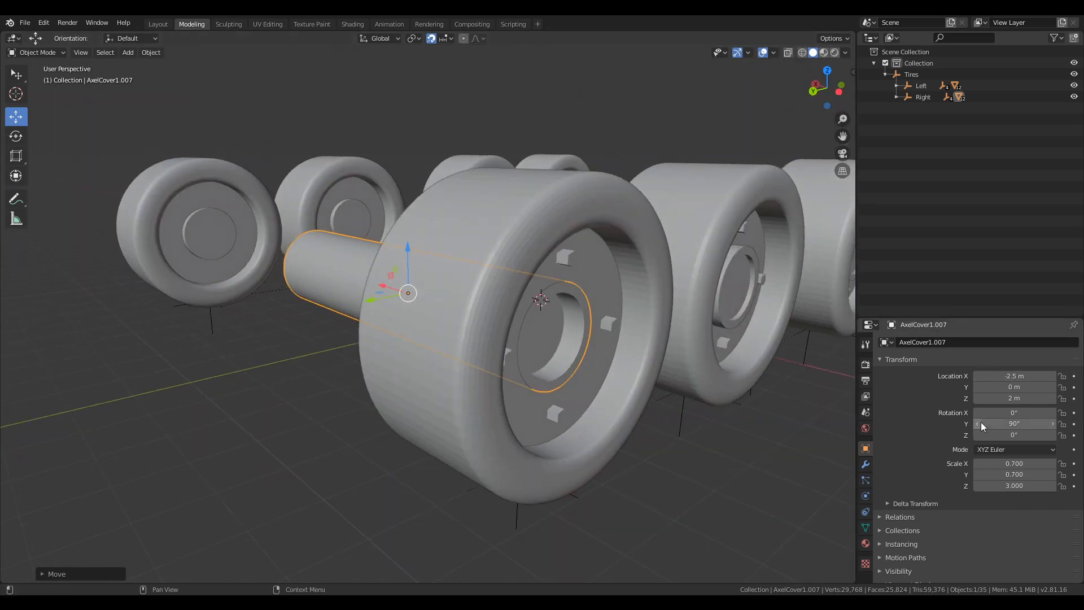
left_click(1009, 375)
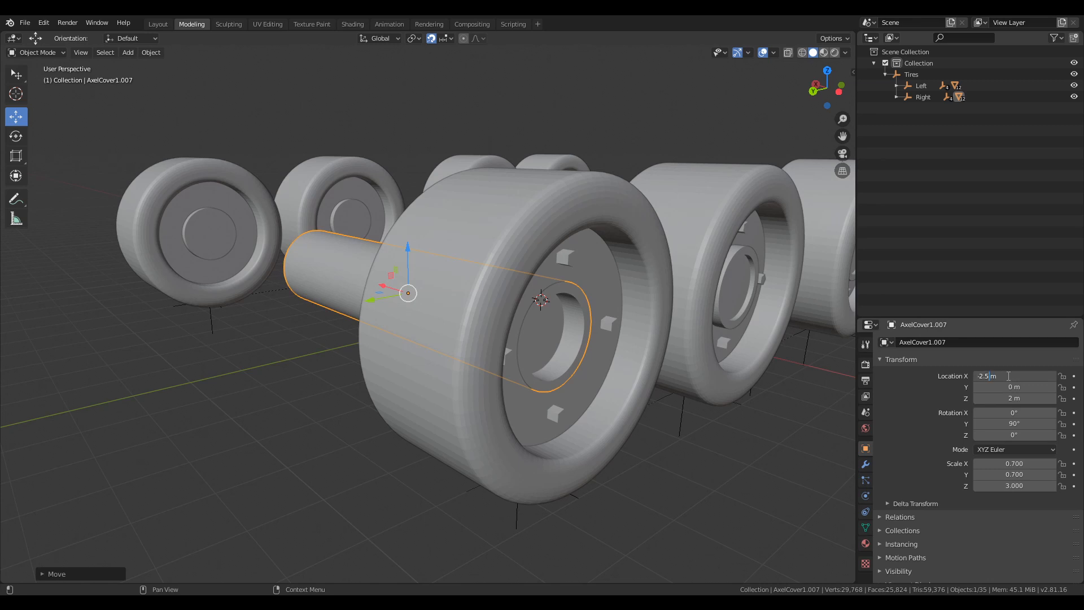
key("Return")
left_click_drag(1009, 375, 1007, 376)
- Undo all the scale and location changes made to AxelCover1.007
key("ctrl+z")
key("ctrl+z")
key("ctrl+z")
key("ctrl+z")
key("ctrl+z")
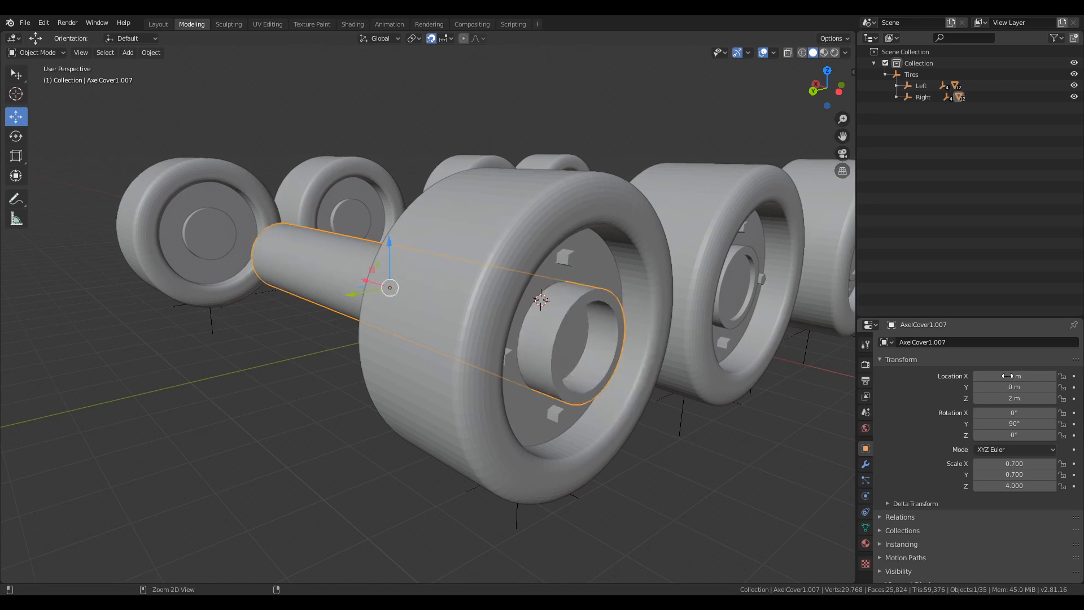
key("ctrl+z")
- Snap the 3D cursor to the selected AxelCover1.007 on the end wheel of the Right side
middle_click_drag(669, 354, 598, 372)
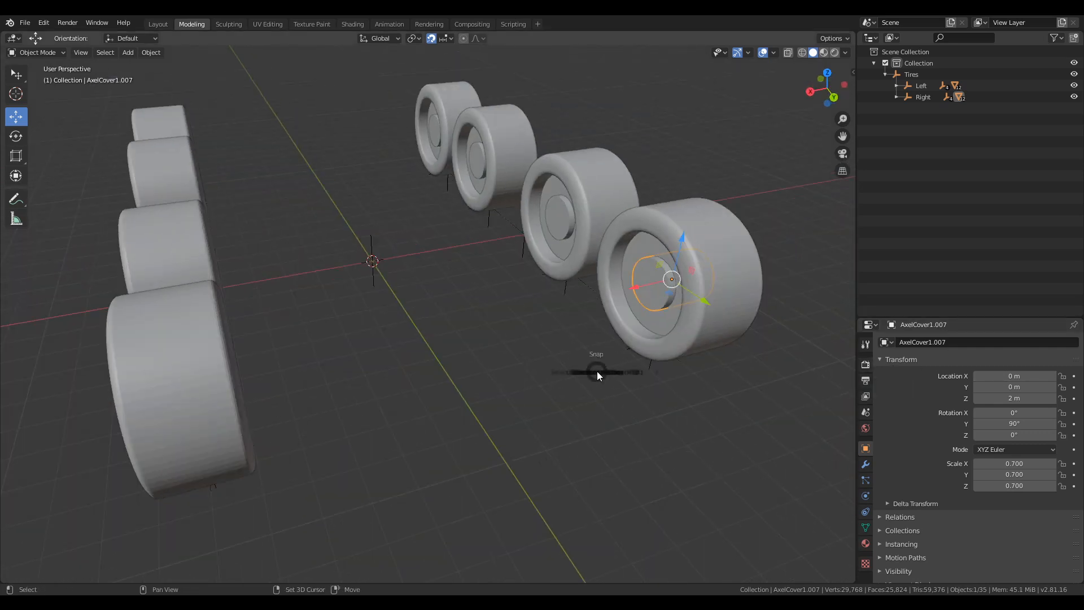
key("shift+s")
left_click(594, 416)
- Add a cylinder mesh at the 3D cursor and set its vertices to 4
key("shift+a")
mouse_move(594, 313)
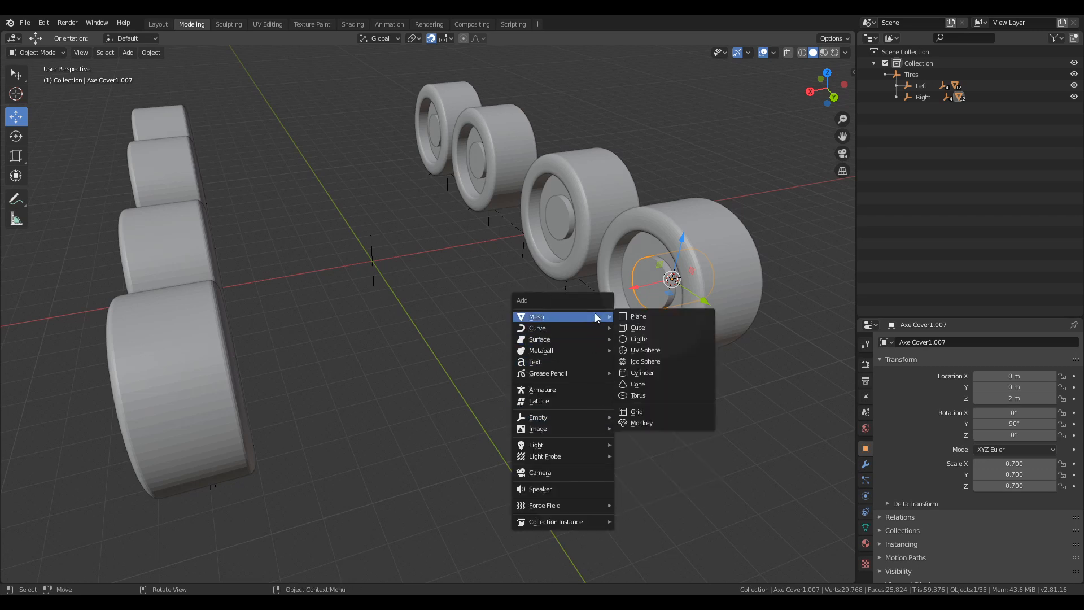
left_click(643, 374)
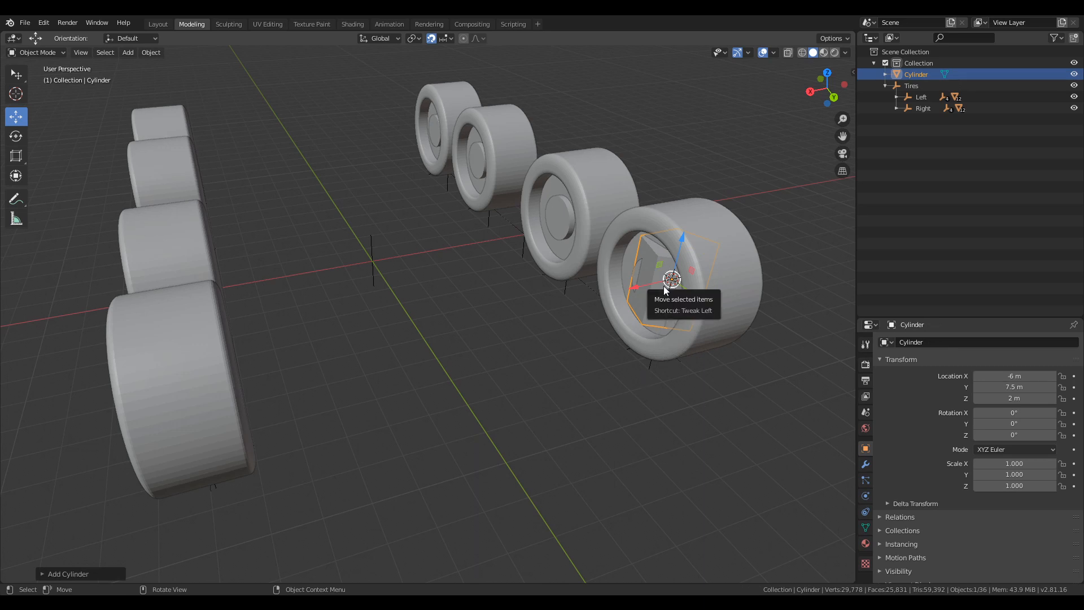
key("F9")
left_click(790, 306)
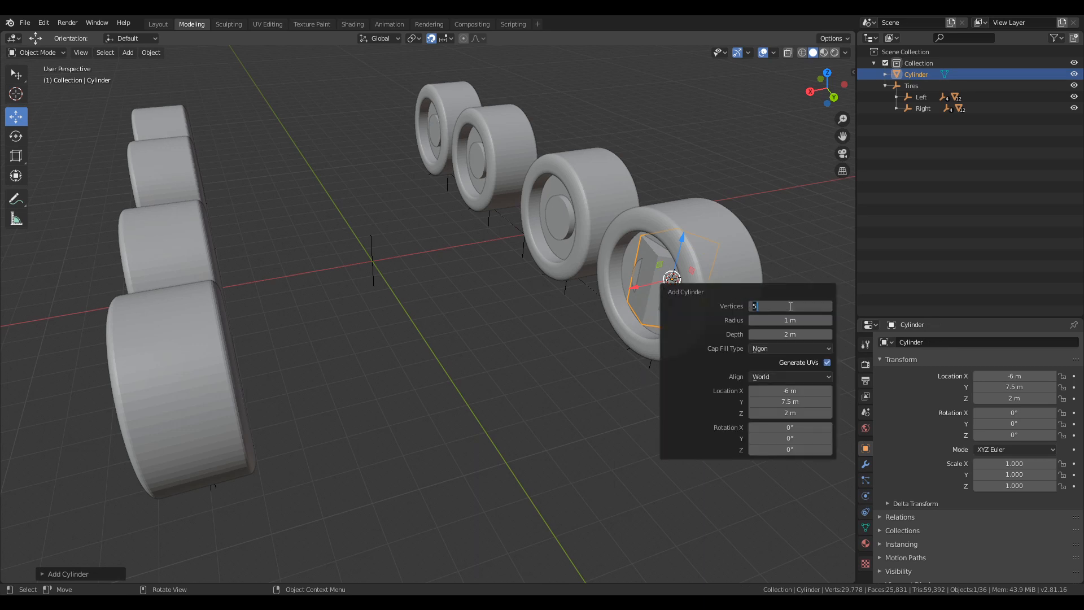
type("4")
key("Return")
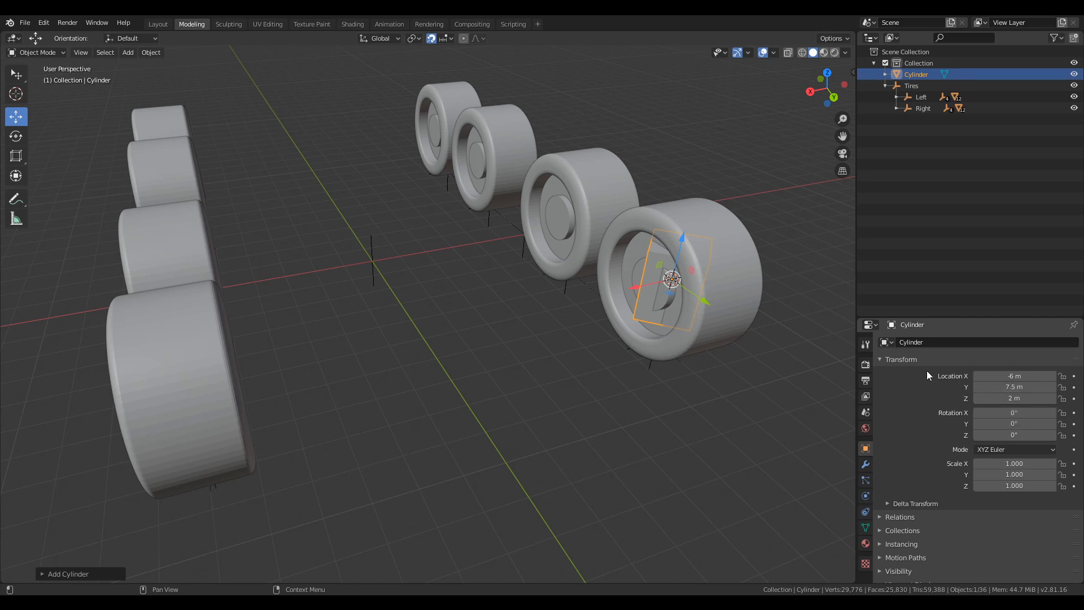
- Rotate the cylinder 90° about Y and move it along X to 0 m, midway between the end wheels
left_click(1014, 424)
type("90")
key("Return")
key("g")
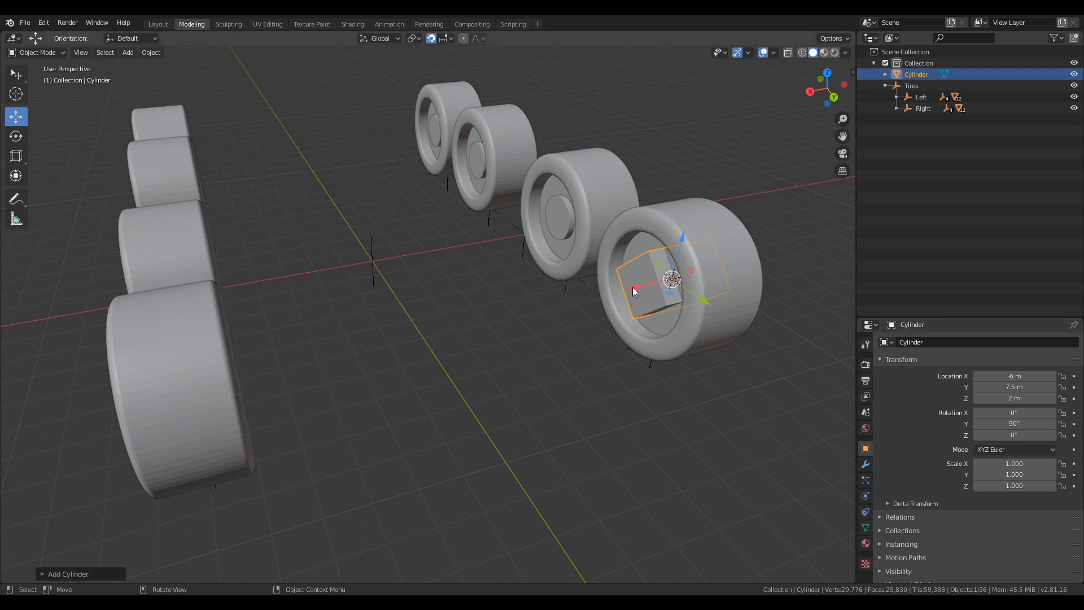
key("x")
left_click(409, 344)
middle_click_drag(409, 344, 642, 424)
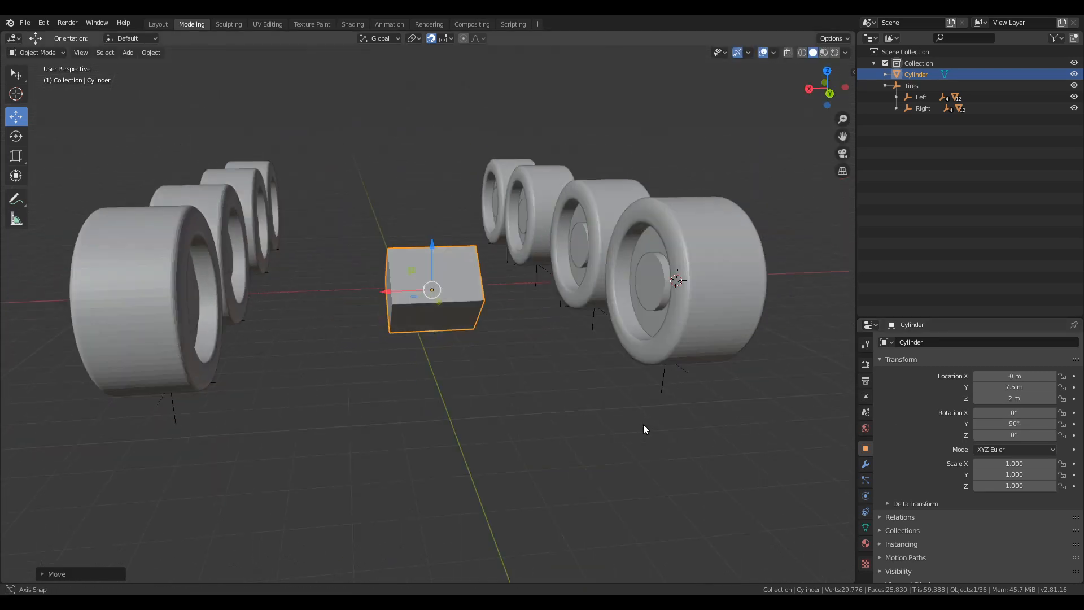
- Check the axle cover's scale for reference and set the cylinder's X and Y scale to 0.7
left_click(644, 285)
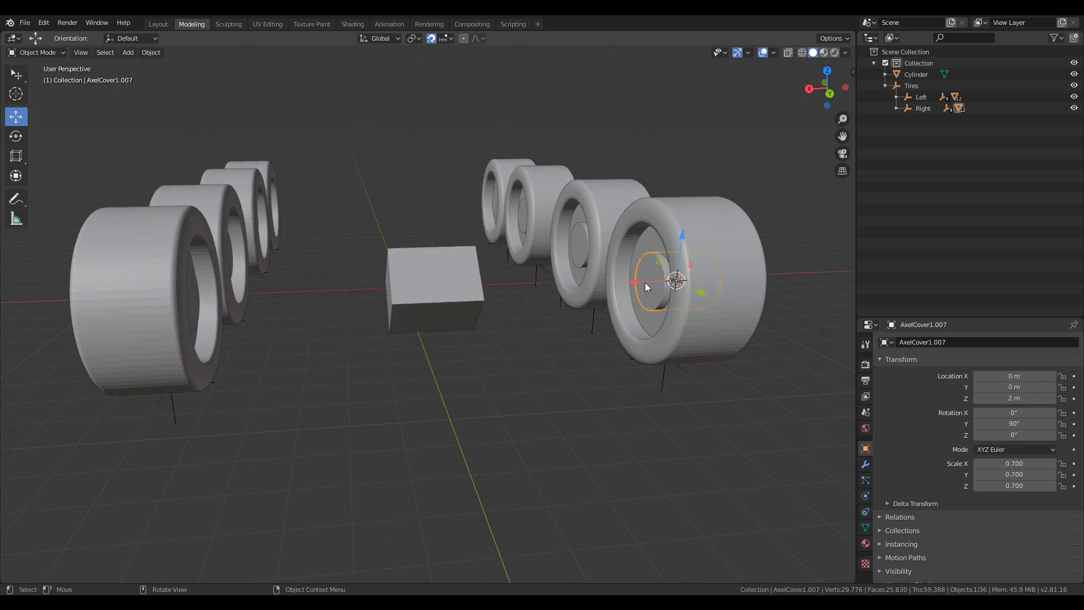
left_click(447, 310)
left_click(1017, 463)
type("1.0")
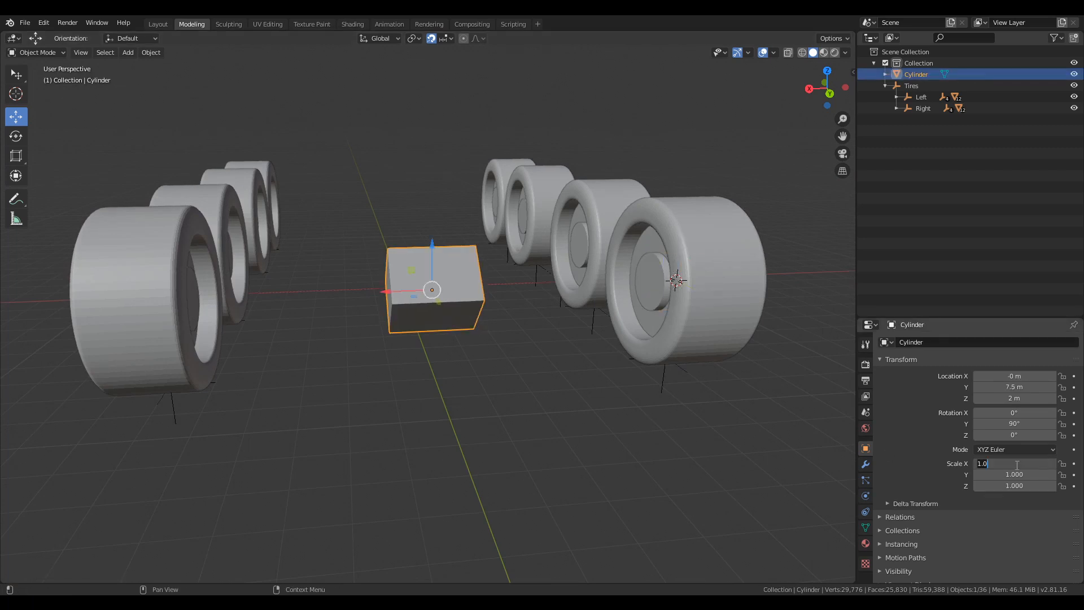
type("0.7")
key("Tab")
type("0.7")
key("Tab")
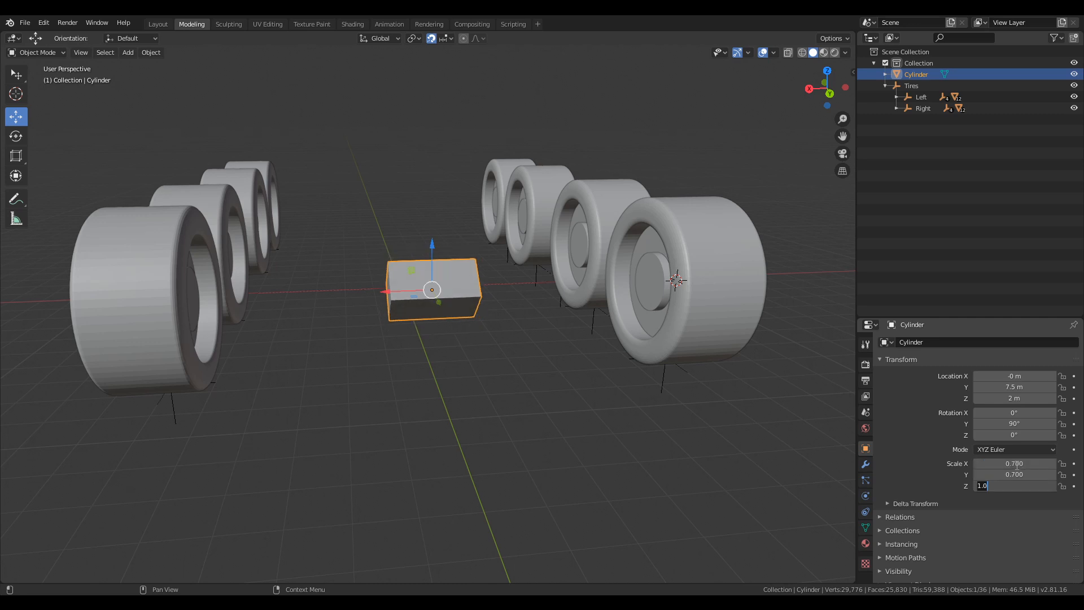
- Lengthen the cylinder into an axle spanning both end wheels, trying Z scales of 6 and 5 and settling on 5.5
type("6")
key("Return")
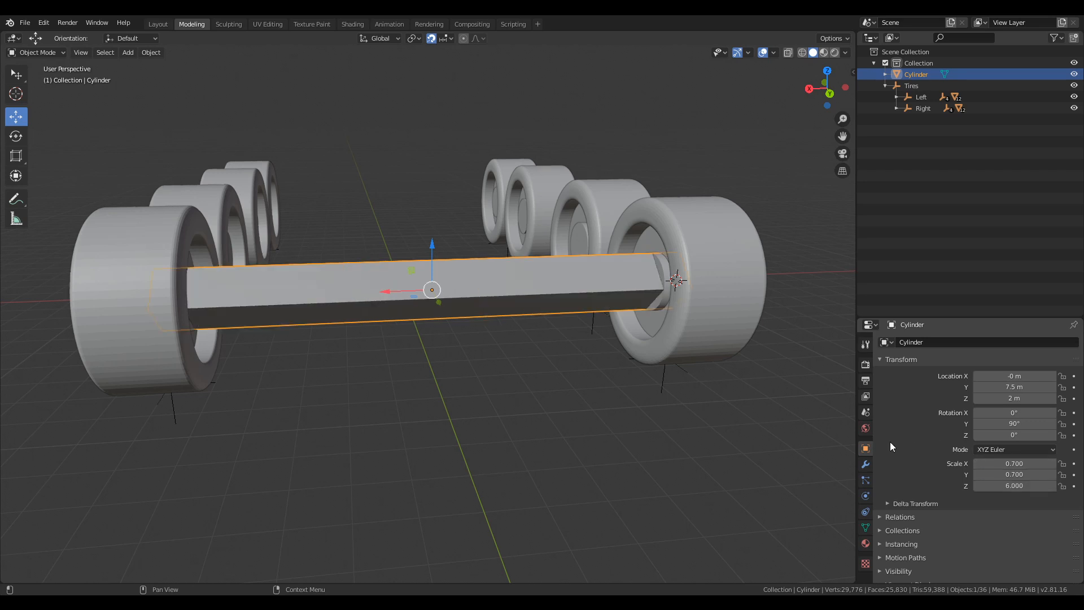
left_click(1014, 487)
type("5")
key("Return")
left_click_drag(1014, 487, 1023, 486)
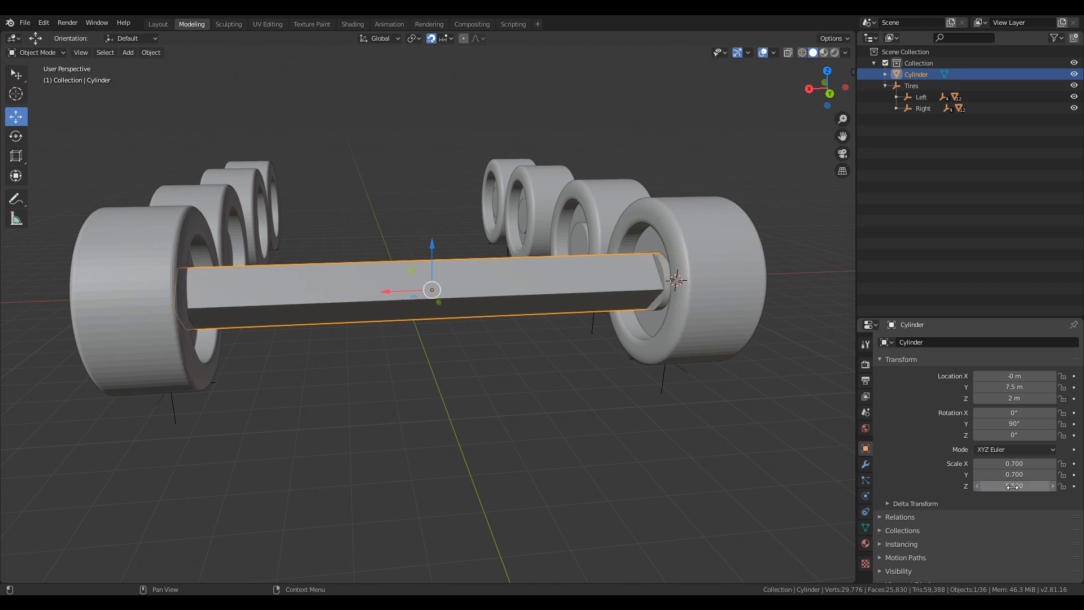
- Duplicate the axle along the global Y axis to 2.5 m, near the adjacent wheel pair
middle_click_drag(649, 388, 687, 386)
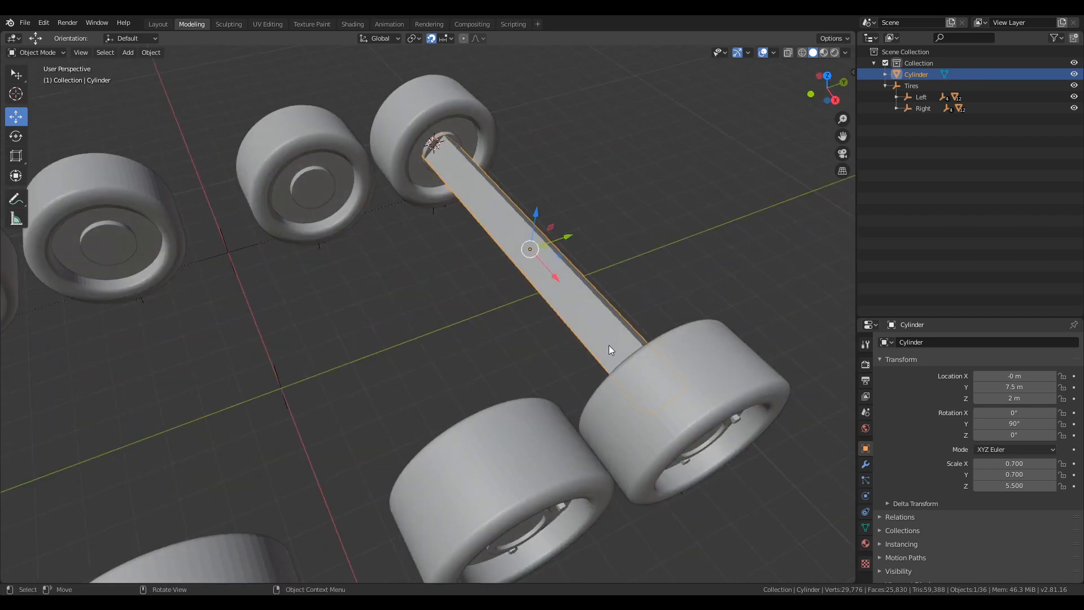
scroll(571, 313, "down", 4)
key("shift+d")
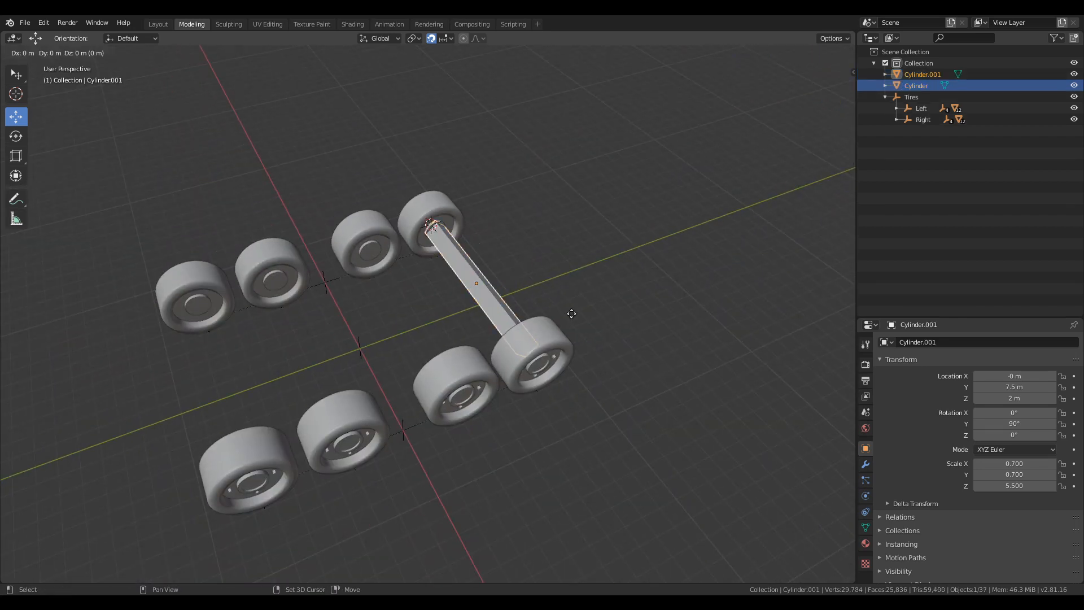
key("z")
key("y")
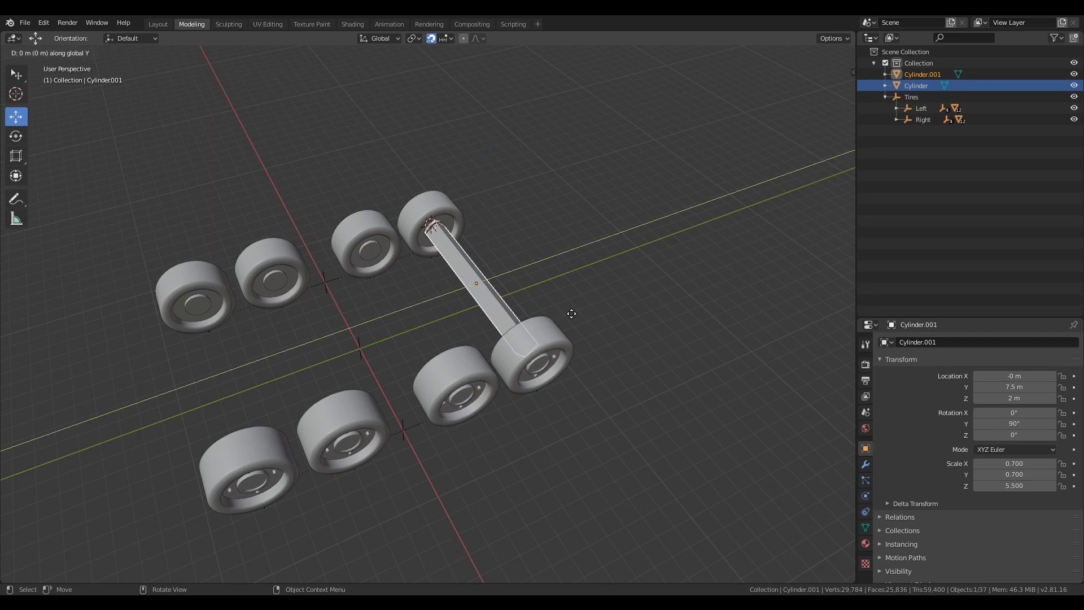
left_click(492, 334)
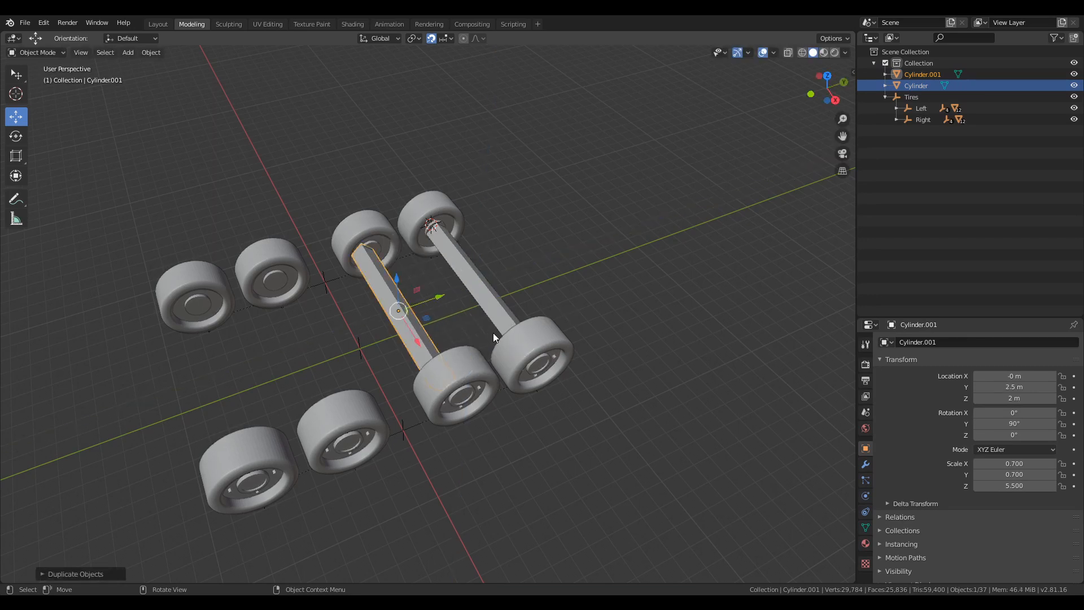
- Set the duplicated axle's Y location to 3 m, after trying 2 m
left_click(1022, 387)
type("2")
key("Return")
left_click(1023, 388)
type("3")
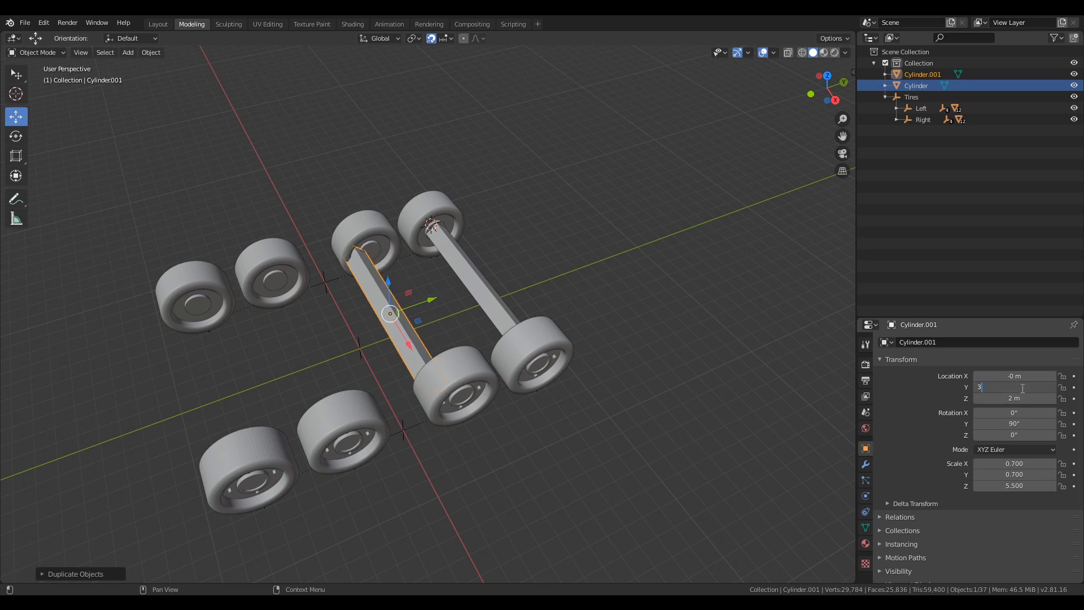
key("Return")
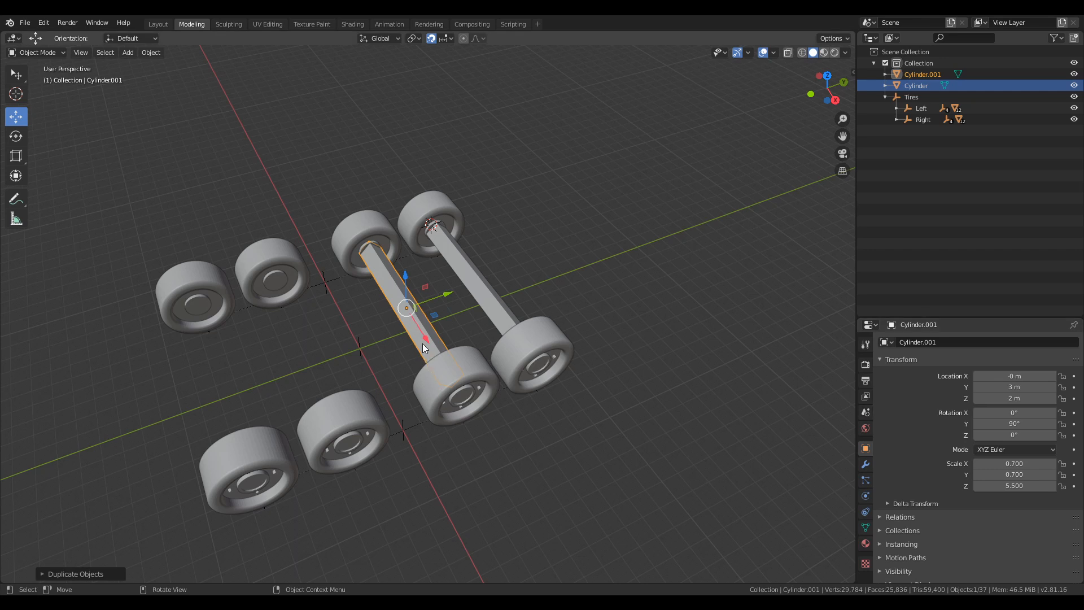
- Duplicate the second axle along the global Y axis to -3 m for the third wheel pair
key("shift+d")
key("y")
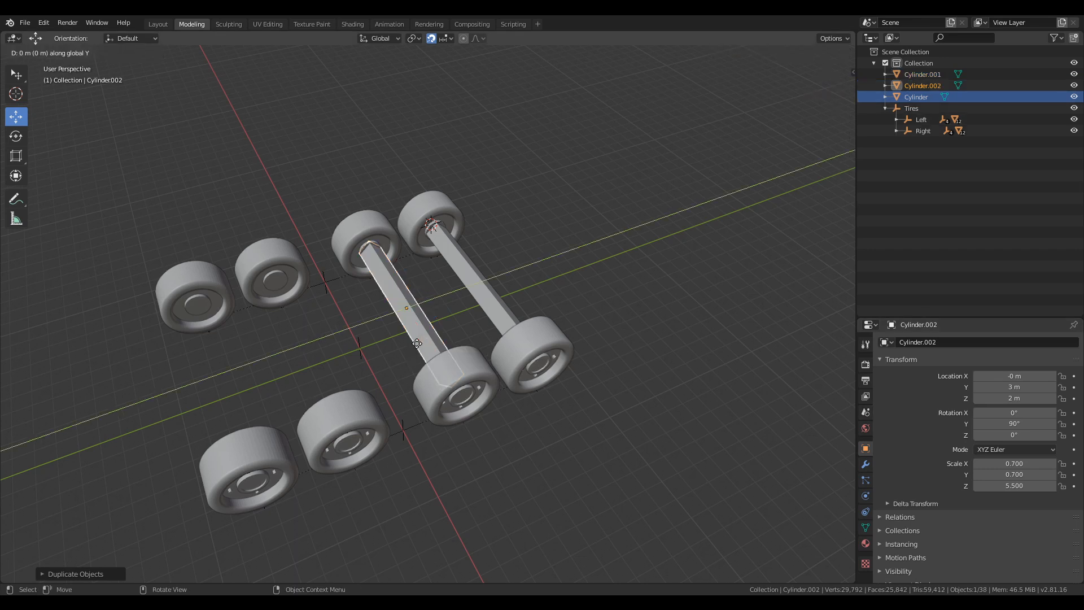
left_click(310, 368)
- Duplicate the original end axle along the global Y axis by -15 m to the wheel pair at the opposite end
middle_click_drag(310, 368, 455, 331)
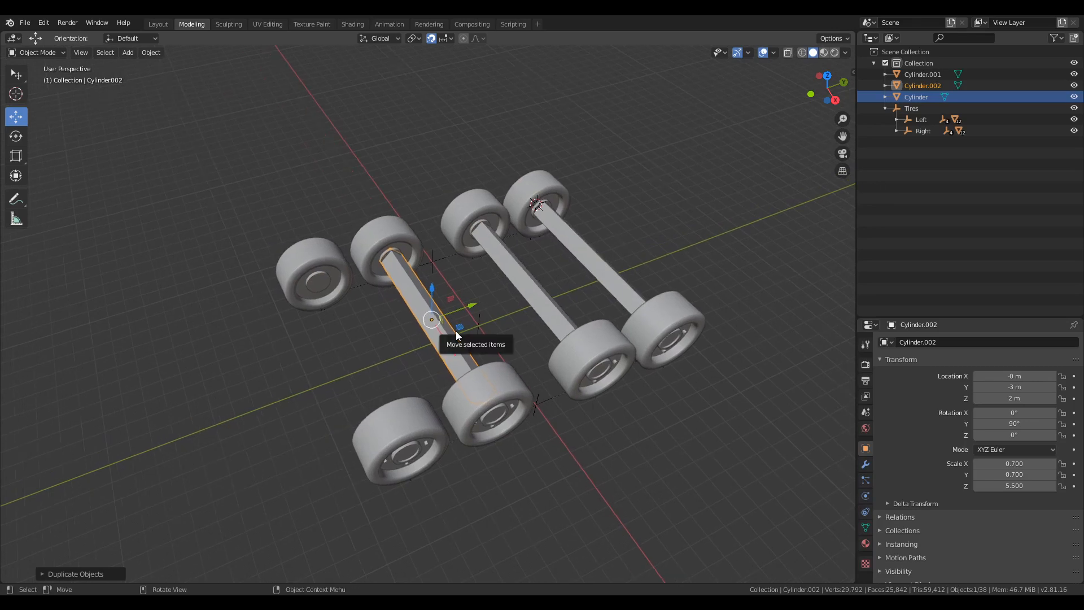
left_click(580, 239)
key("shift+d")
key("y")
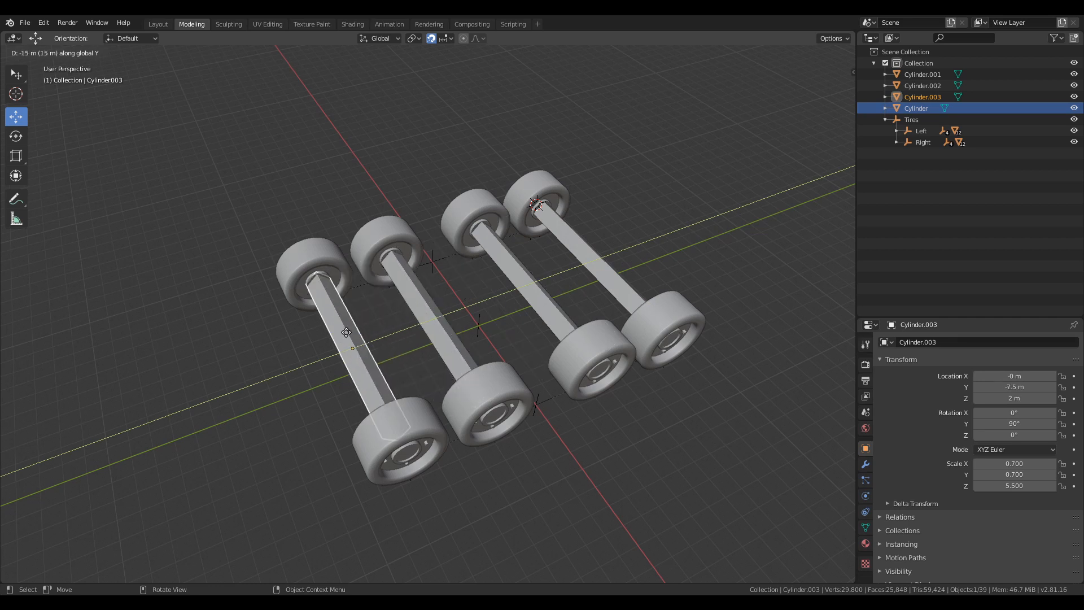
left_click(348, 331)
- Clear the selection and return the 3D cursor to the world origin
middle_click_drag(346, 332, 587, 353)
scroll(588, 354, "up", 3)
scroll(588, 354, "down", 4)
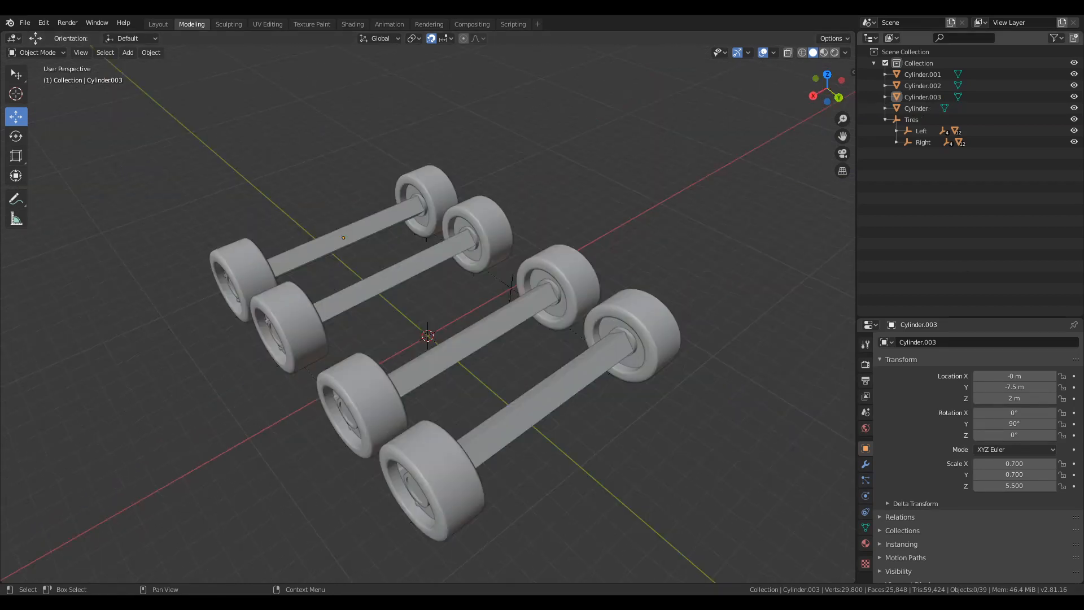
mouse_move(455, 407)
middle_mouse_down()
mouse_move(474, 390)
mouse_move(298, 374)
mouse_move(465, 412)
middle_mouse_up()
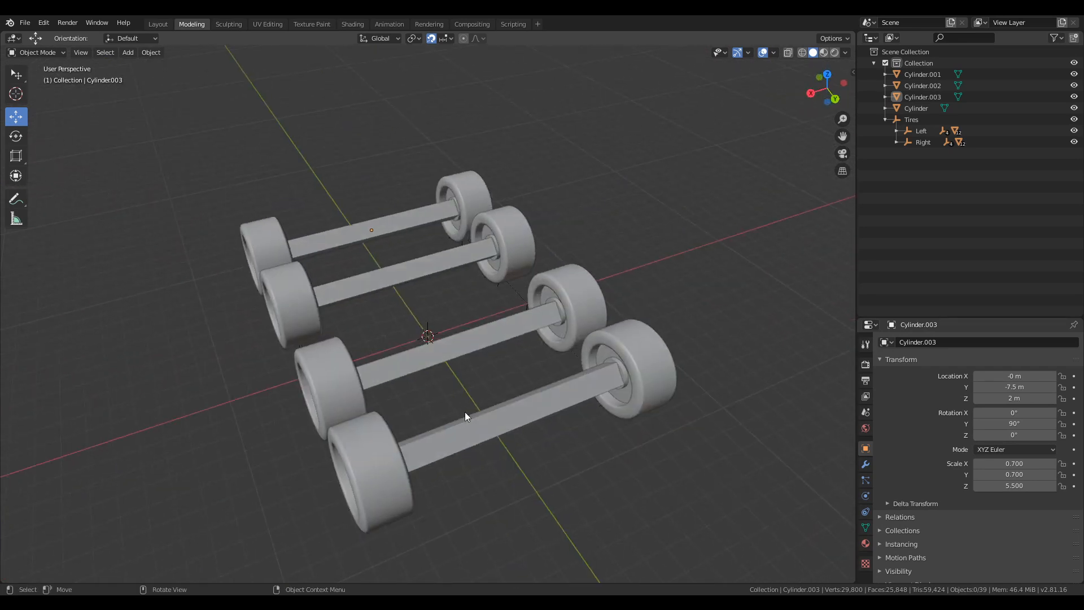
- Join the axle at Y 3 m and its two axle covers into one object
scroll(510, 367, "up", 5)
scroll(510, 367, "up", 2)
left_click(714, 300)
middle_click_drag(622, 341, 251, 316)
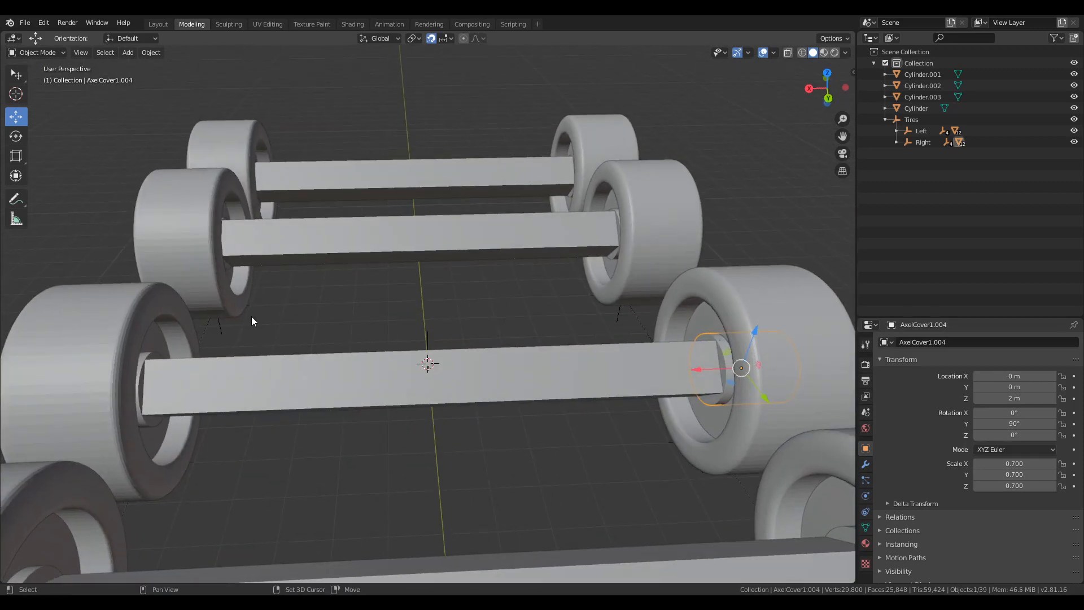
left_click(143, 359, "shift")
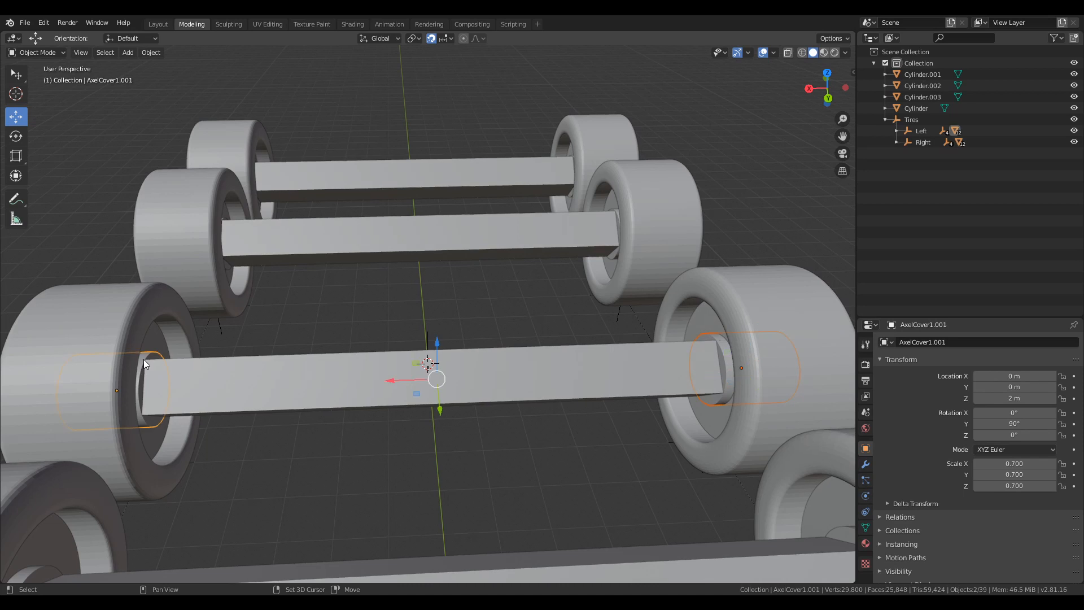
left_click(274, 392)
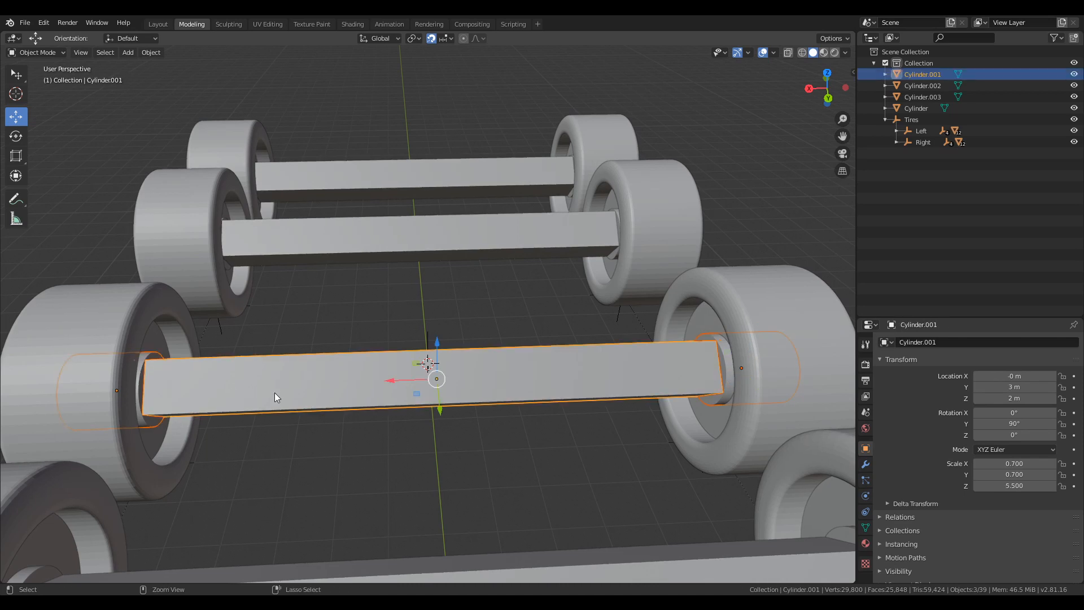
scroll(274, 391, "down", 2)
middle_click_drag(283, 387, 326, 395)
- Join the end axle at Y 7.5 m with the axle covers on both of its wheels
left_click(737, 377)
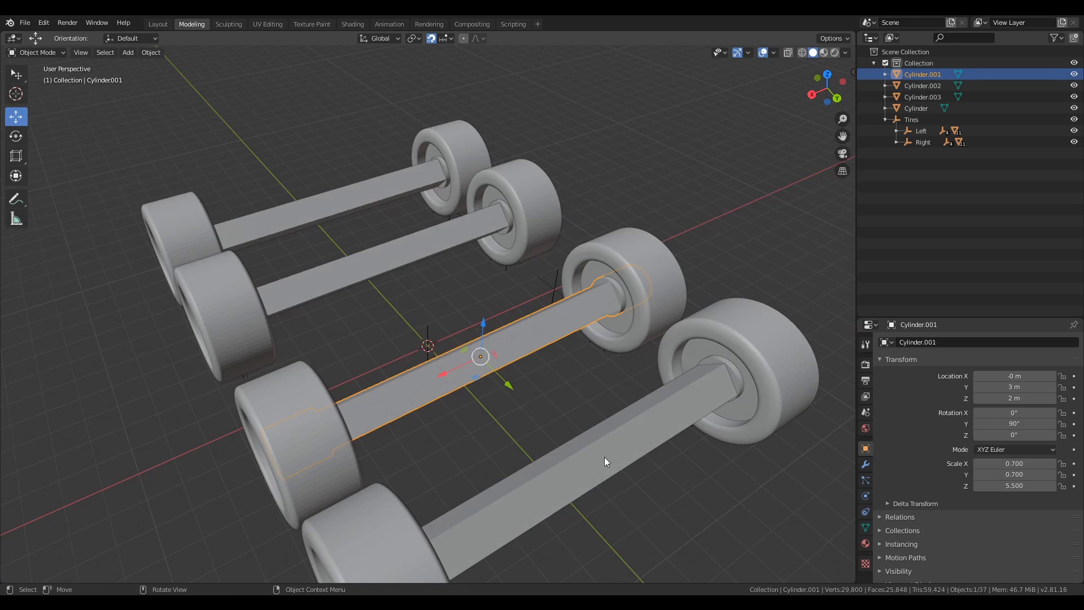
middle_click_drag(604, 456, 540, 451)
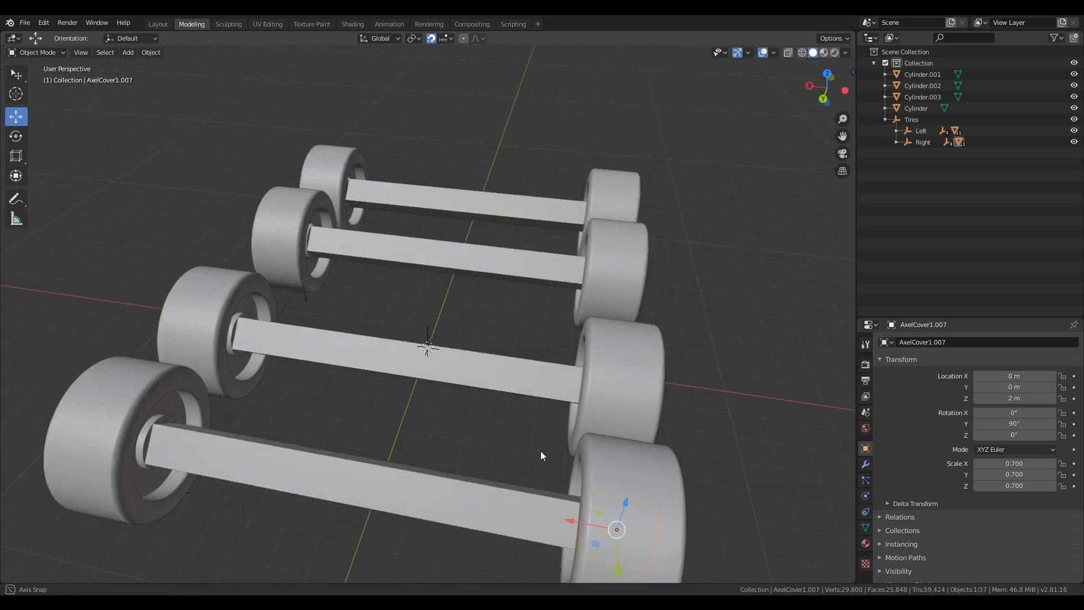
left_click(144, 434, "shift")
left_click(257, 448, "shift")
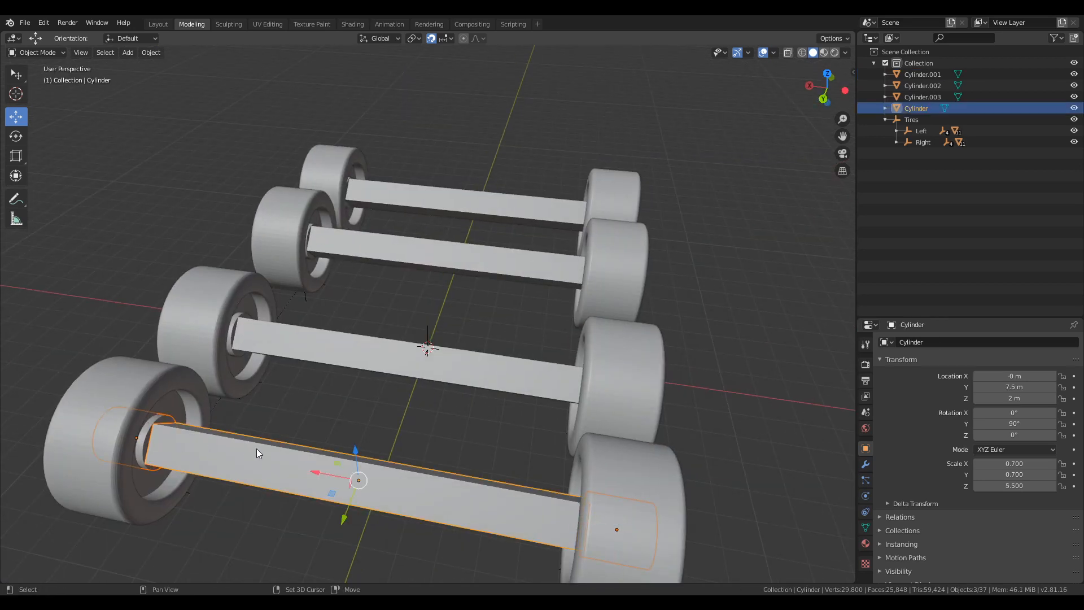
key("ctrl+j")
middle_click_drag(387, 404, 354, 279)
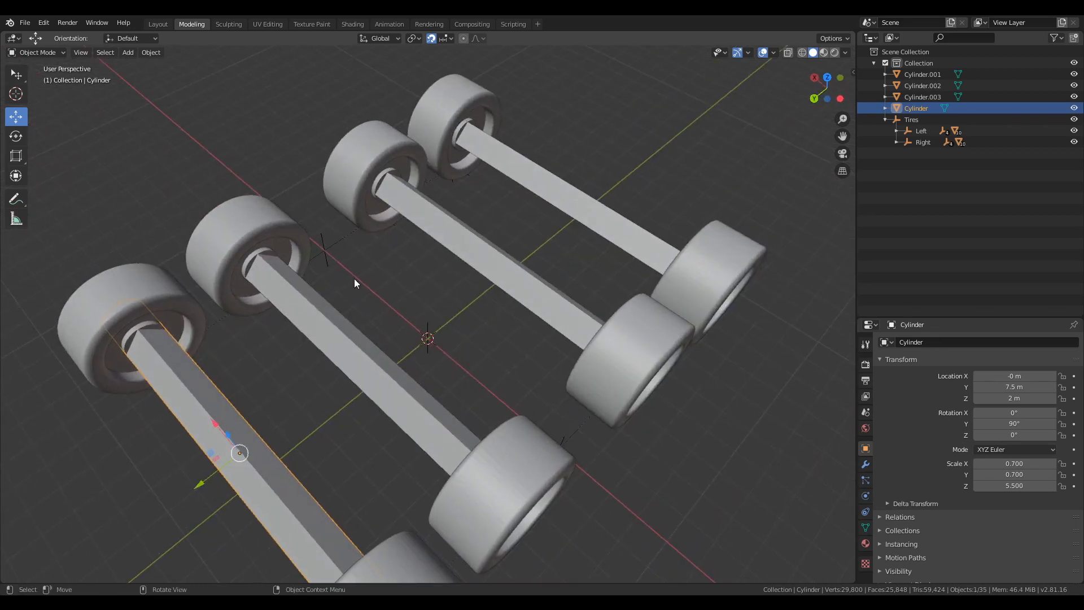
- Join the third axle at Y -3 m with its two axle covers, leaving the tire out of the selection
left_click(381, 178)
middle_click_drag(543, 331, 554, 302)
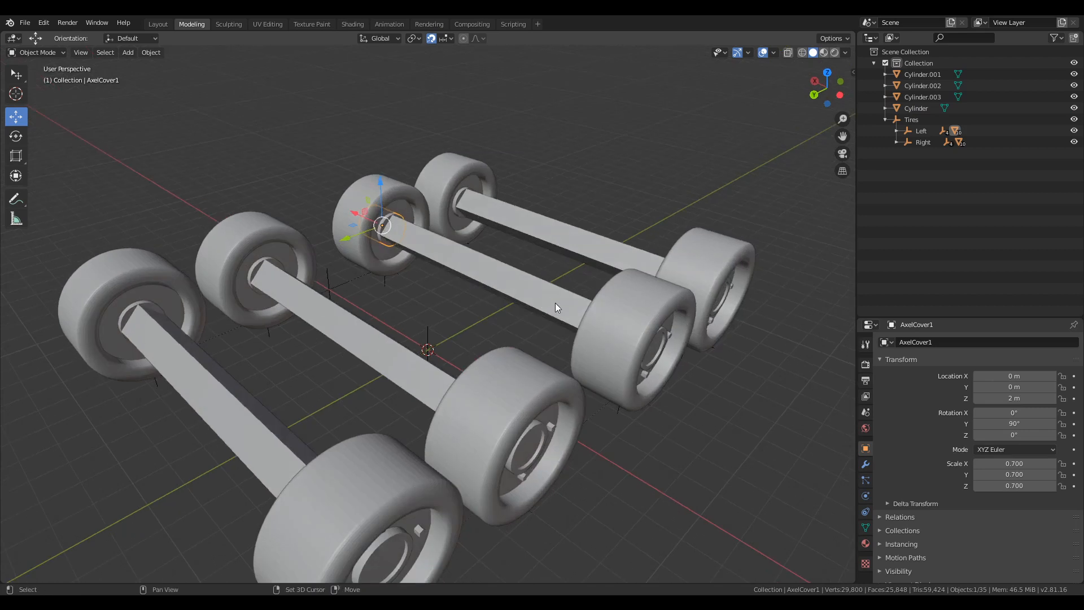
left_click(662, 330)
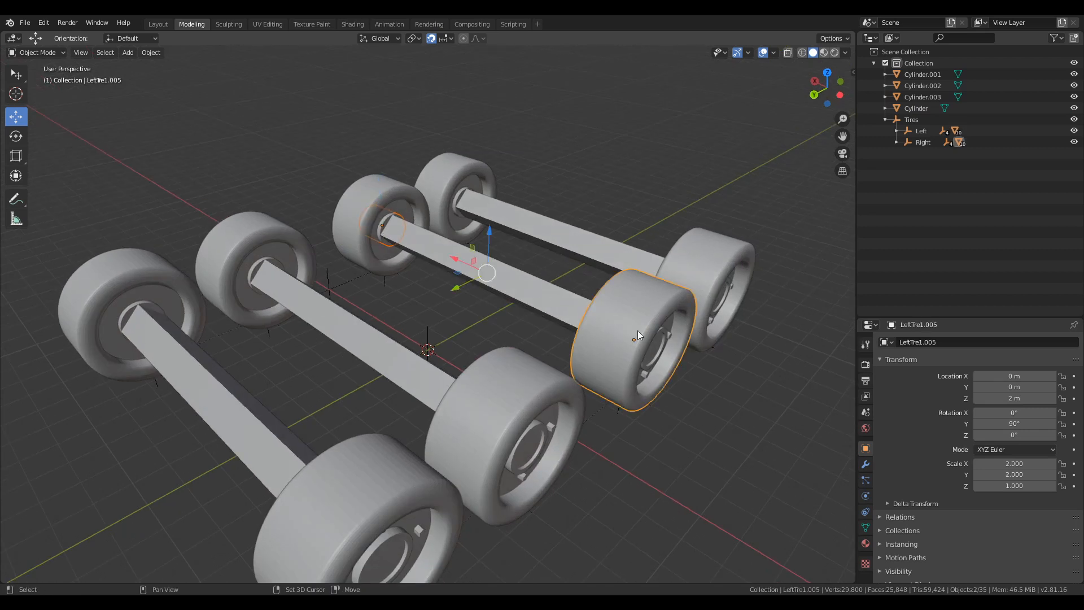
middle_click_drag(615, 331, 637, 323)
left_click(643, 347, "shift")
left_click(642, 346, "shift")
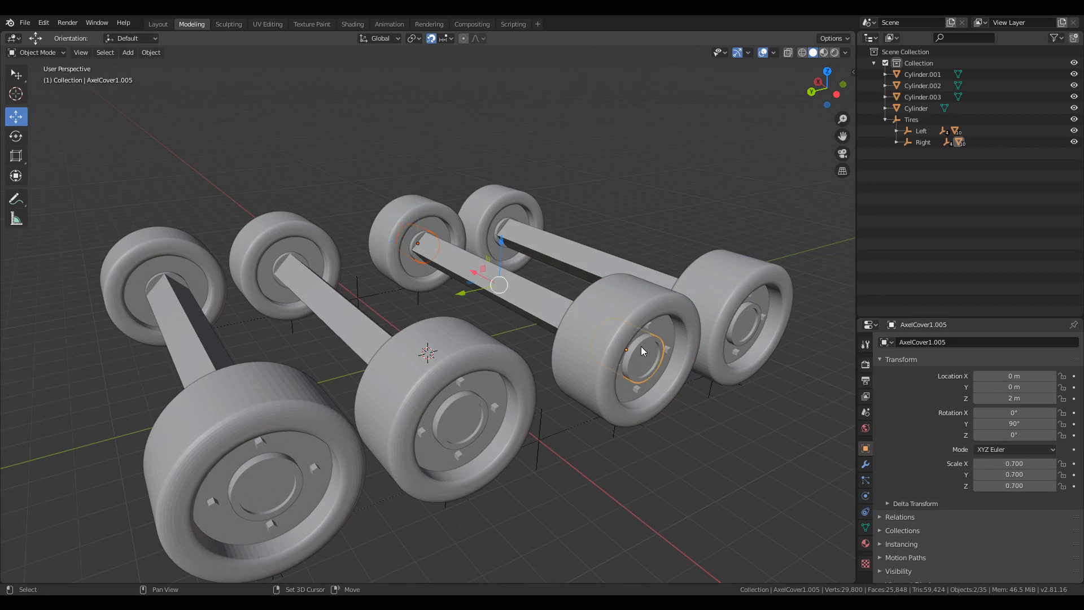
left_click(518, 297, "shift")
key("ctrl+j")
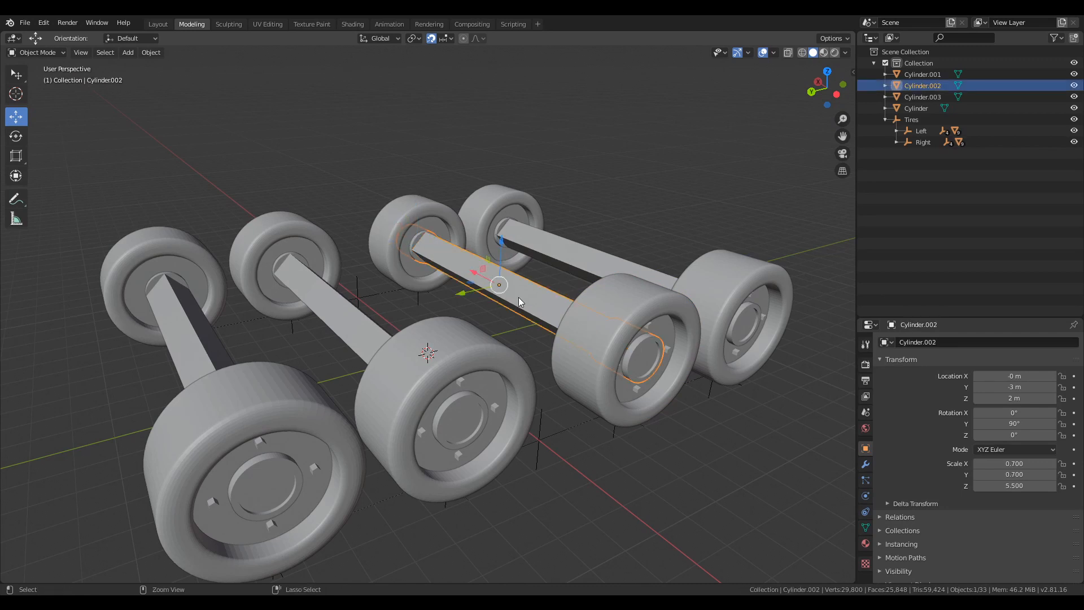
- Join the opposite end axle at Y -7.5 m and its two axle covers, with the Right wheel's cover as the active object
left_click(499, 222, "shift")
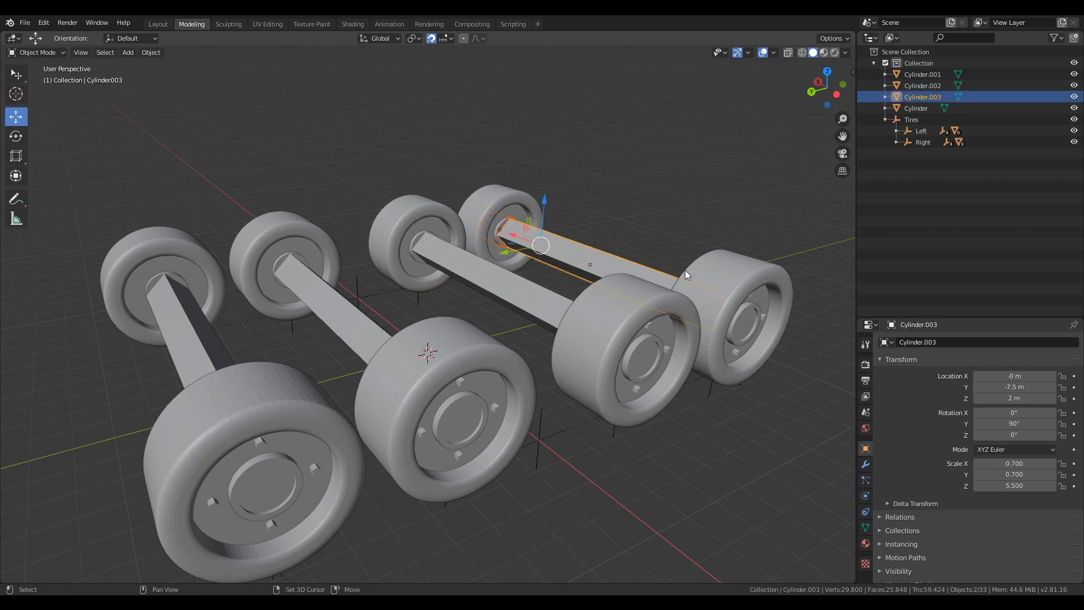
left_click(745, 325, "shift")
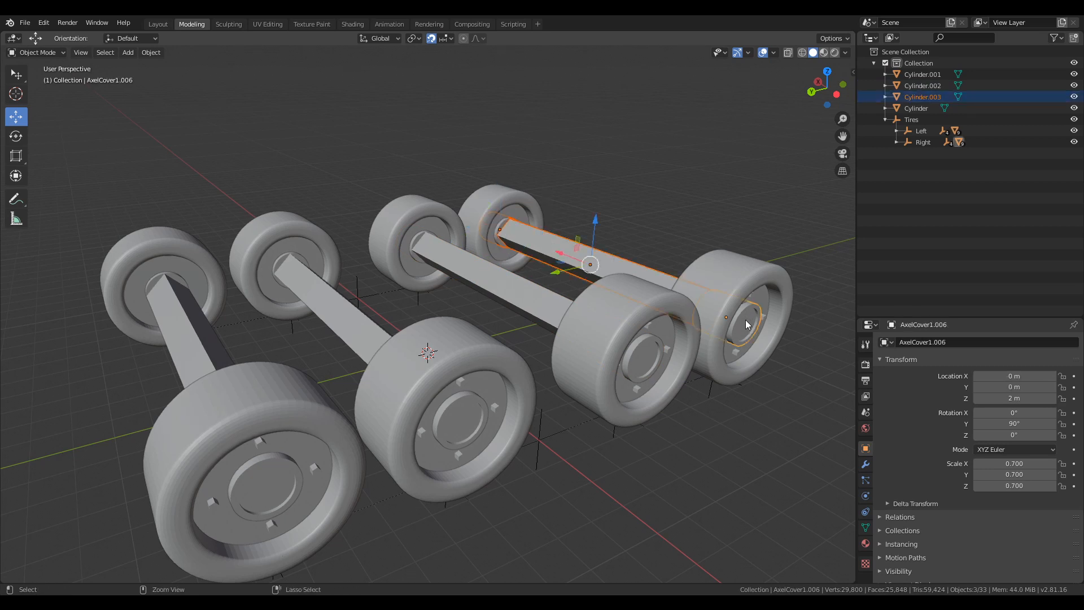
key("ctrl+j")
middle_click_drag(746, 320, 616, 350)
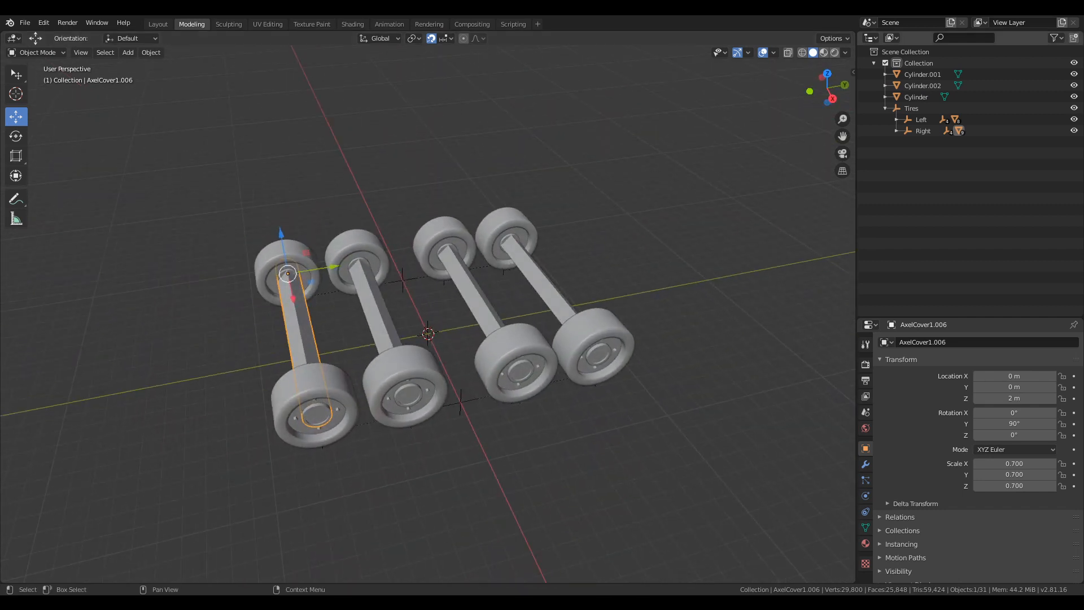
key("KP_4")
key("KP_4")
key("KP_4")
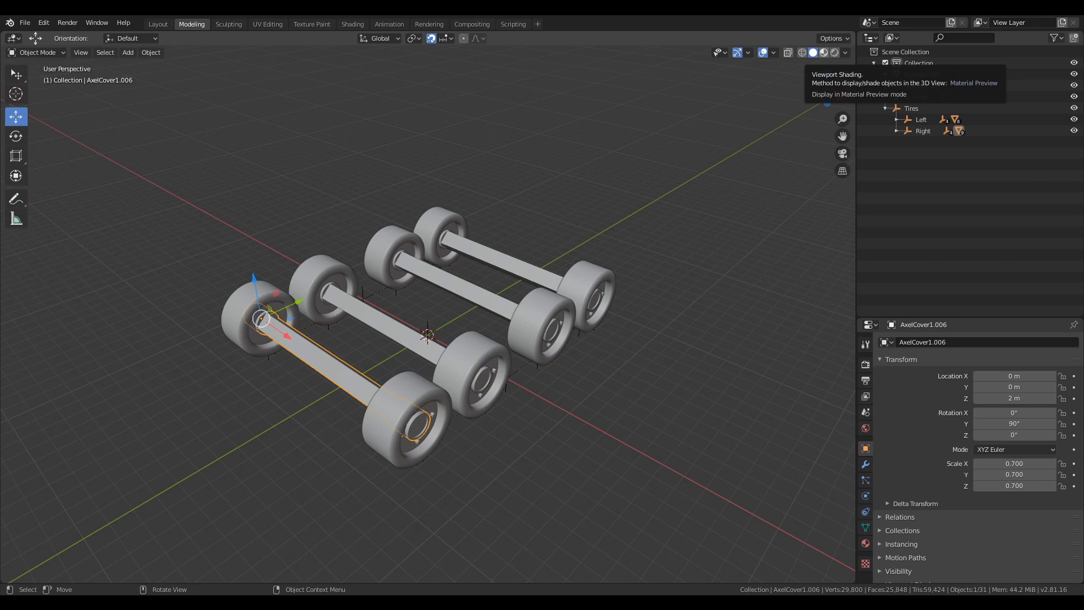
- Switch the viewport shading to Material Preview and give the axle at Y -3 m a new material named Axel
left_click(823, 53)
mouse_move(659, 285)
middle_mouse_down()
mouse_move(433, 267)
mouse_move(402, 280)
middle_mouse_up()
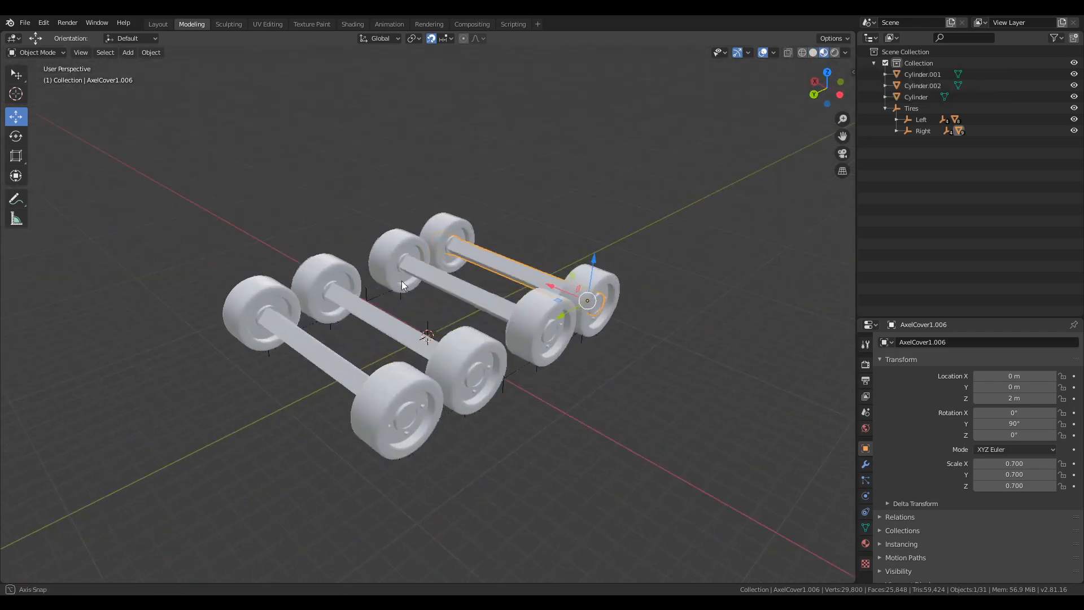
left_click(446, 279)
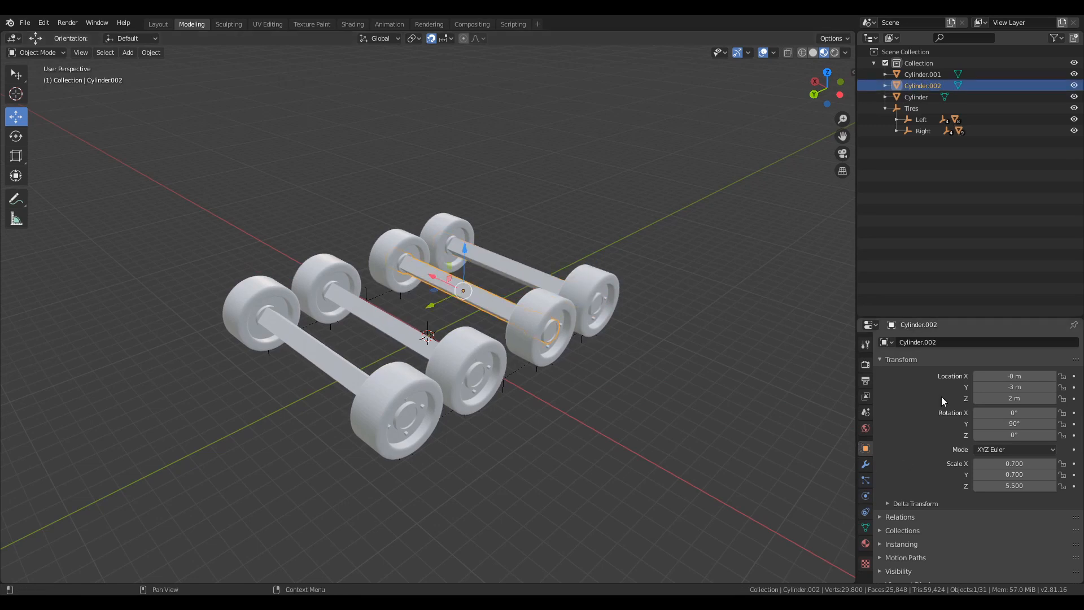
left_click_drag(958, 319, 976, 211)
left_click(865, 425)
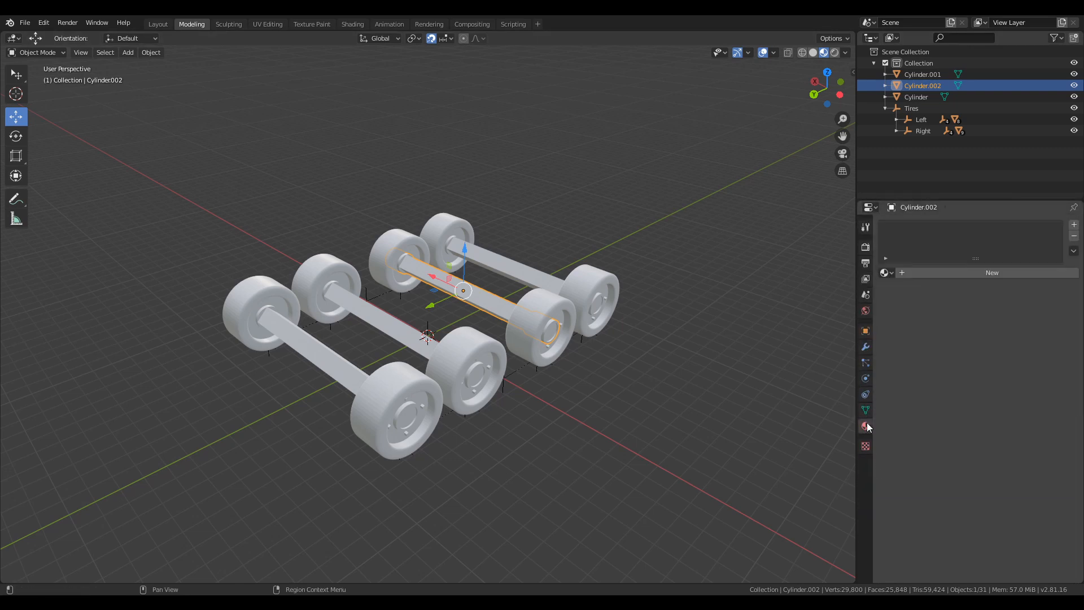
left_click(977, 272)
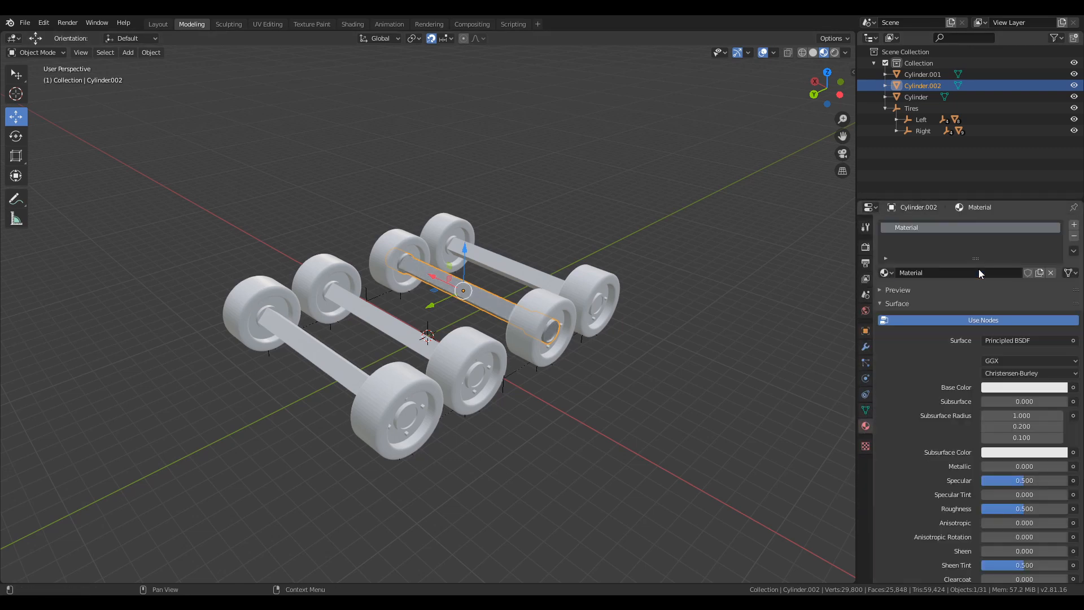
double_click(926, 273)
key("BackSpace")
type("Axel")
key("Return")
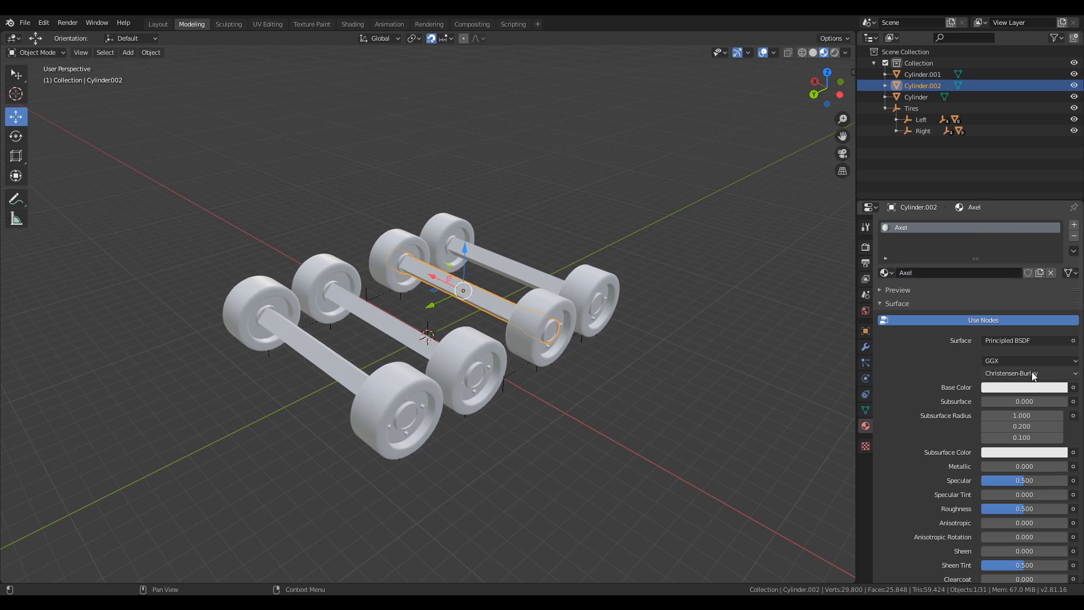
- Turn off nodes for the Axel material and set its base color to a dark green
left_click(1021, 321)
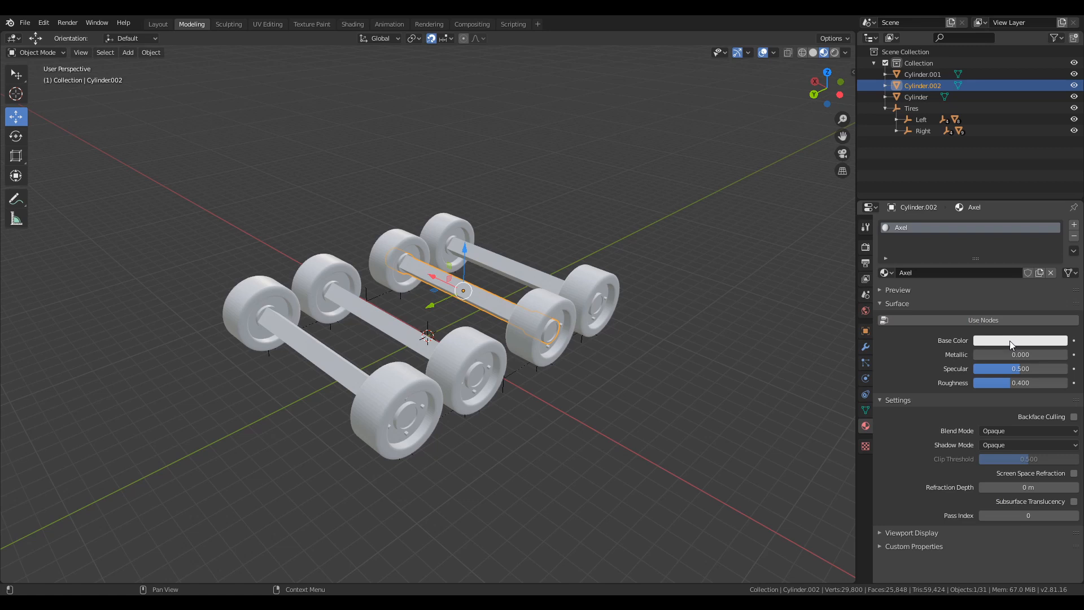
left_click(1010, 341)
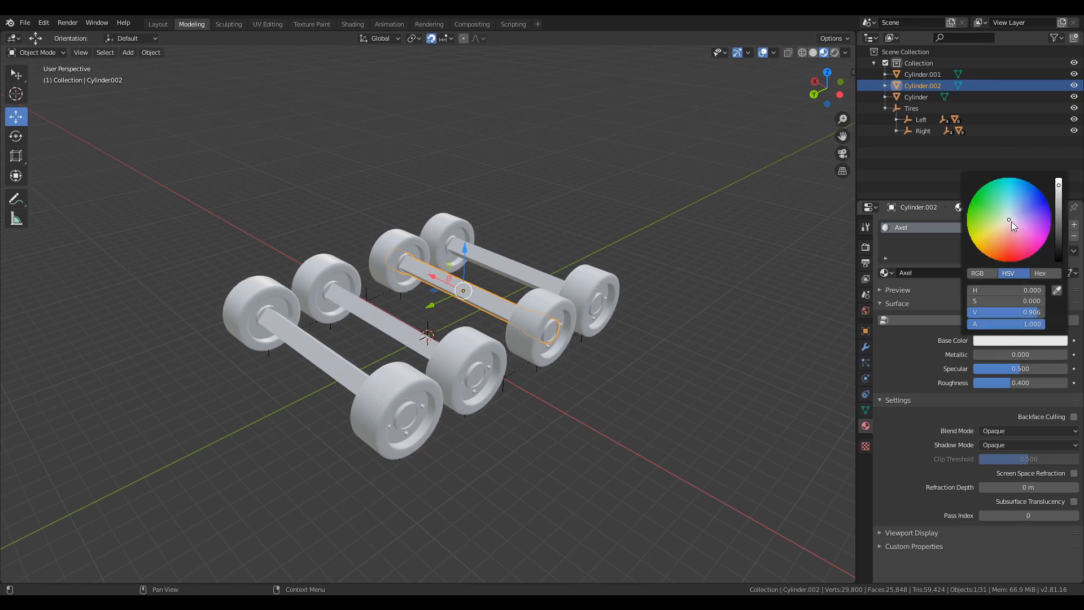
left_click_drag(1058, 186, 1058, 243)
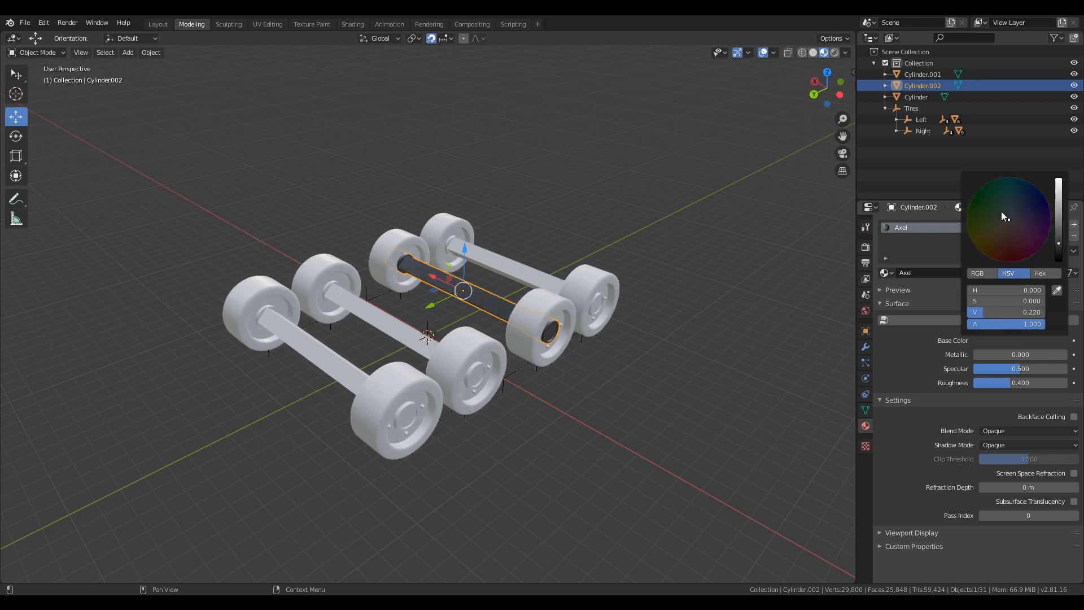
left_click_drag(1009, 221, 999, 215)
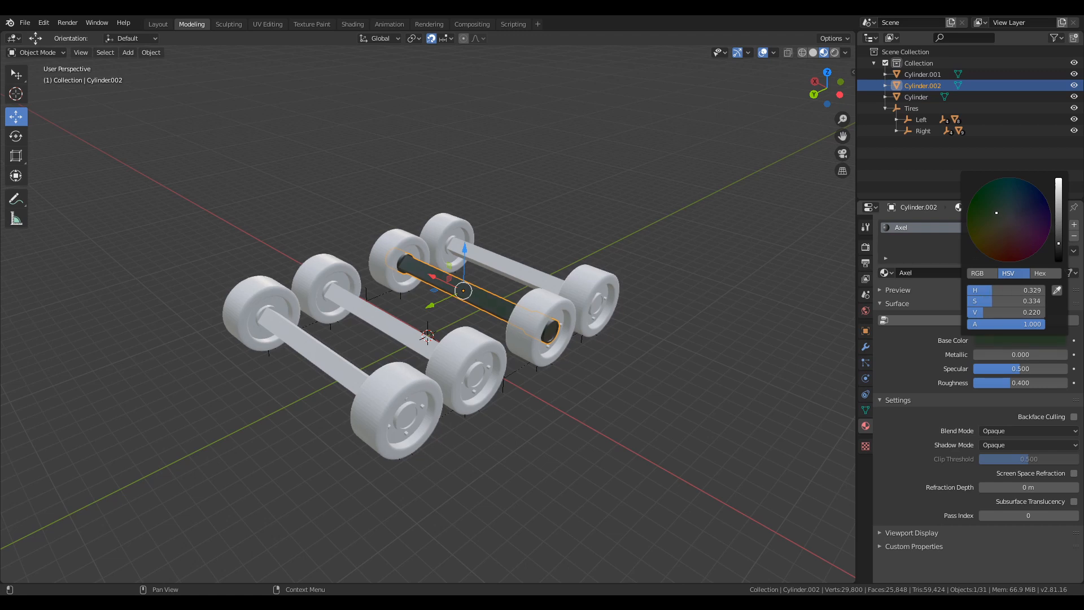
left_click_drag(999, 215, 988, 210)
left_click_drag(1058, 247, 1059, 228)
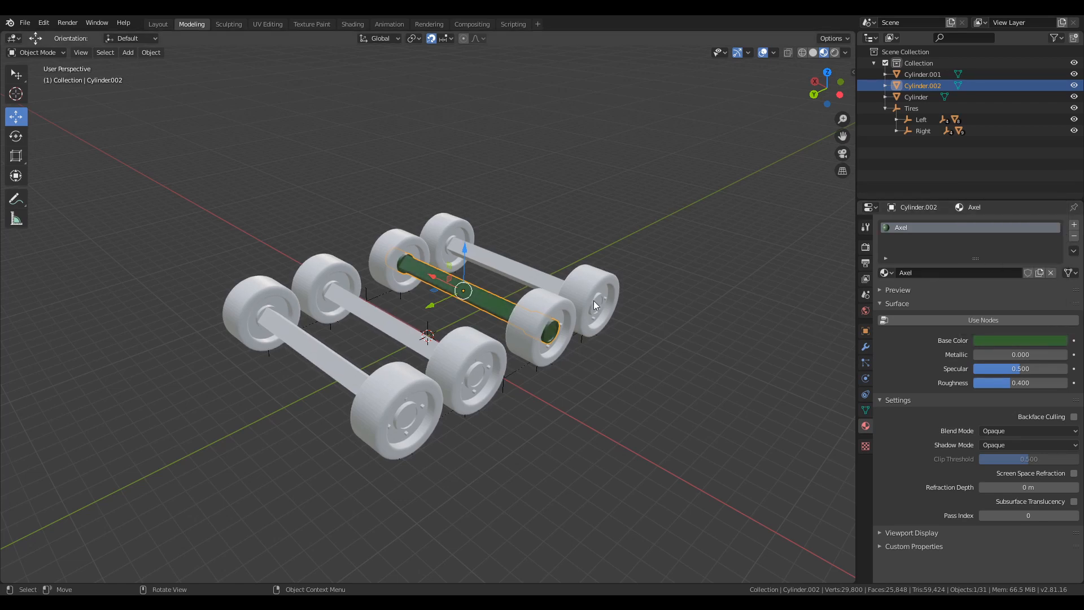
- Assign the existing Axel material to the three remaining axles and save the file
left_click(517, 274)
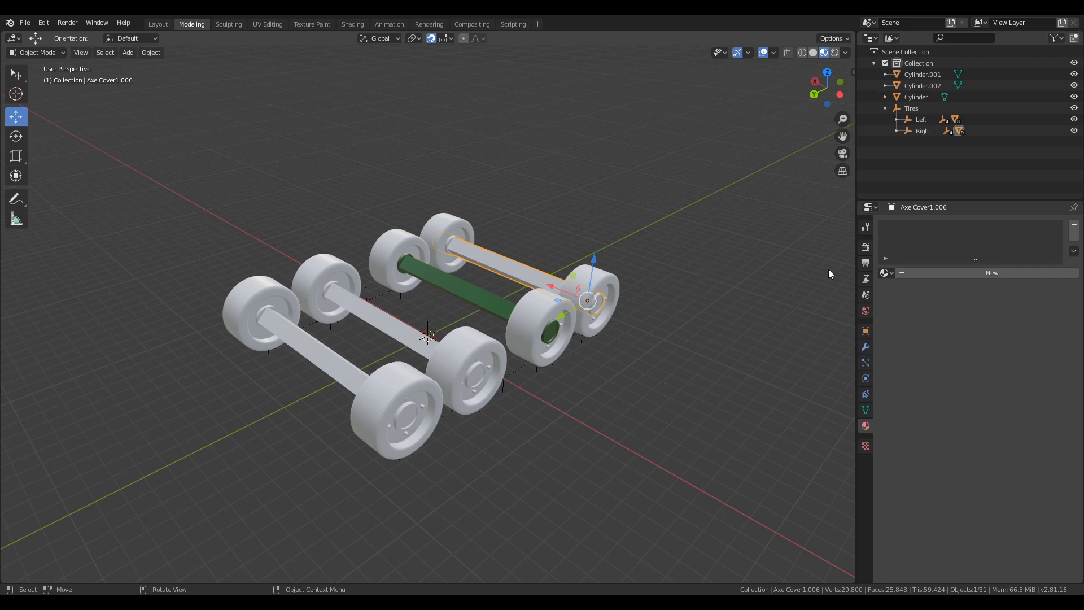
left_click(886, 272)
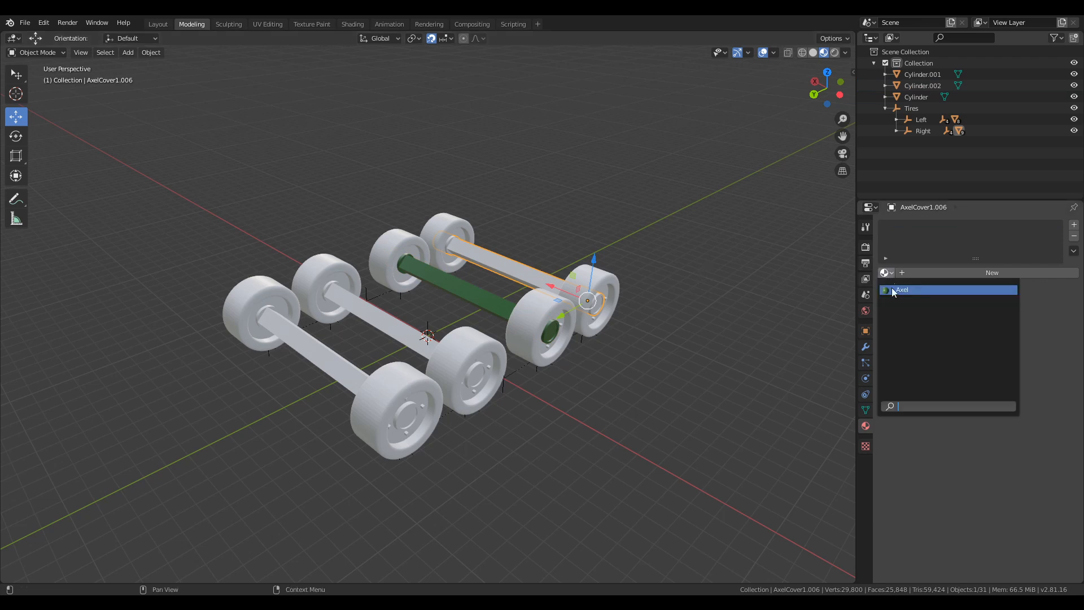
left_click(895, 289)
left_click(406, 341)
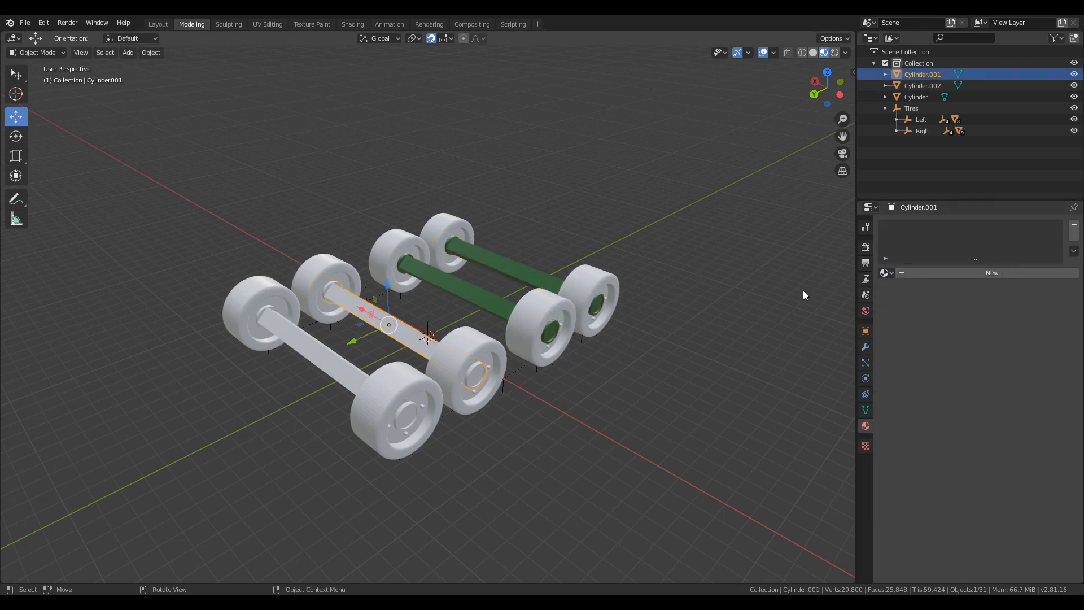
left_click(885, 272)
left_click(897, 290)
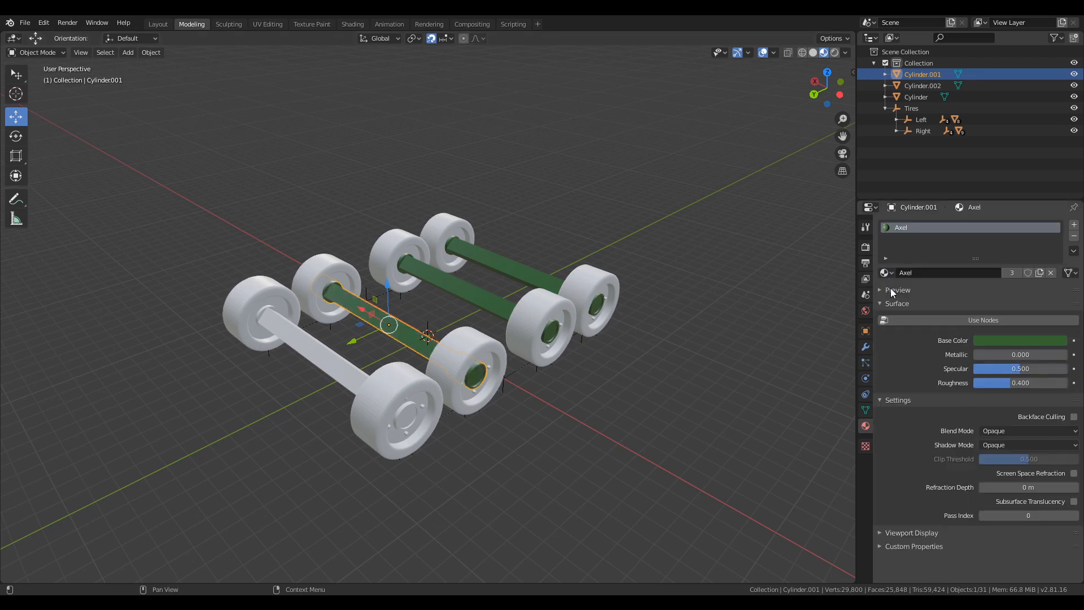
left_click(328, 367)
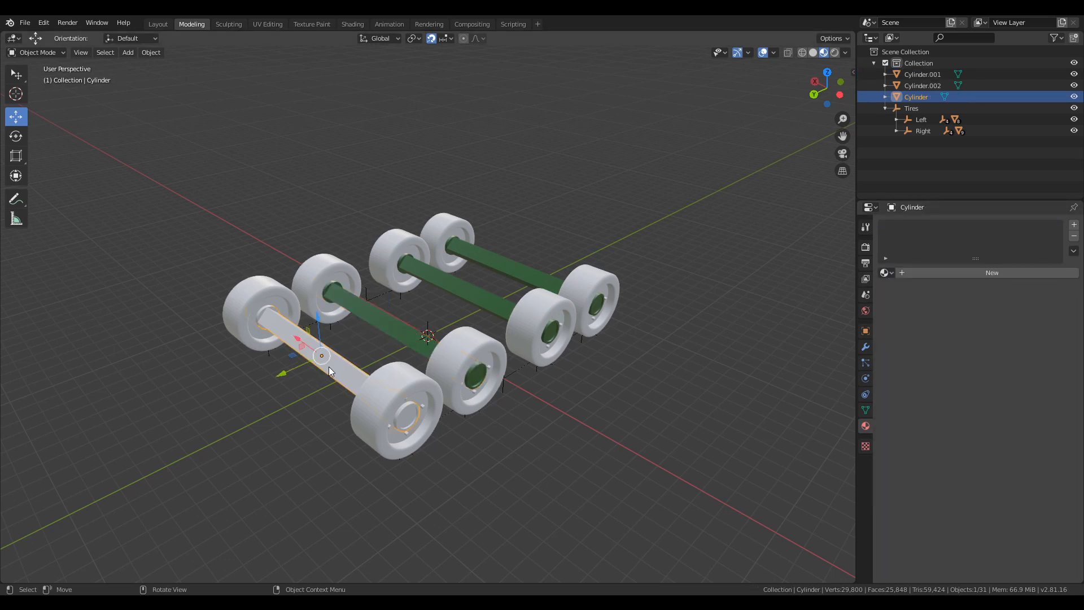
left_click(886, 273)
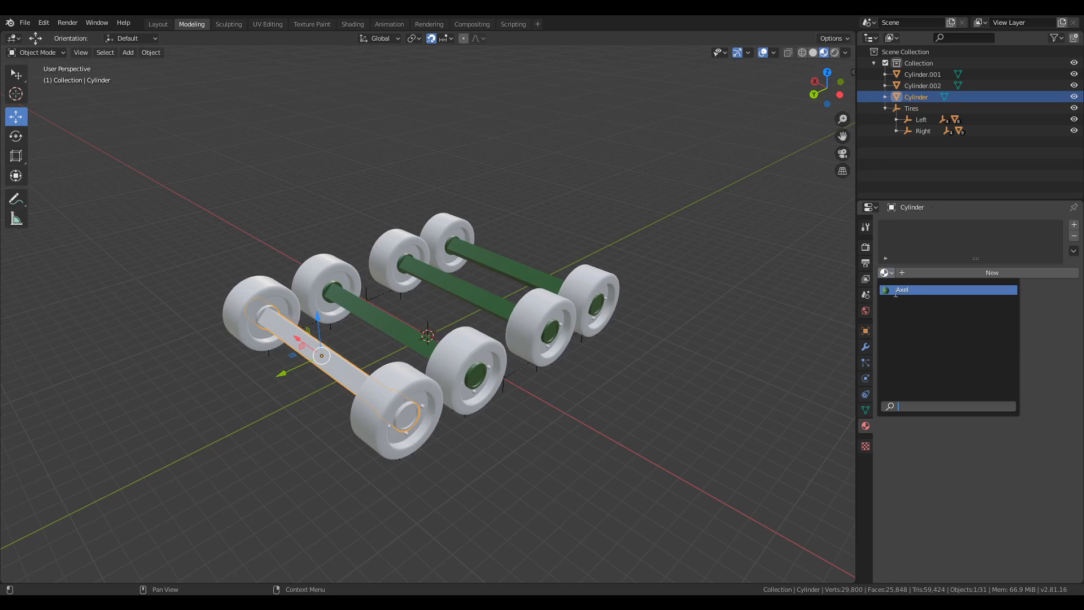
left_click(897, 286)
middle_click_drag(540, 399, 411, 409)
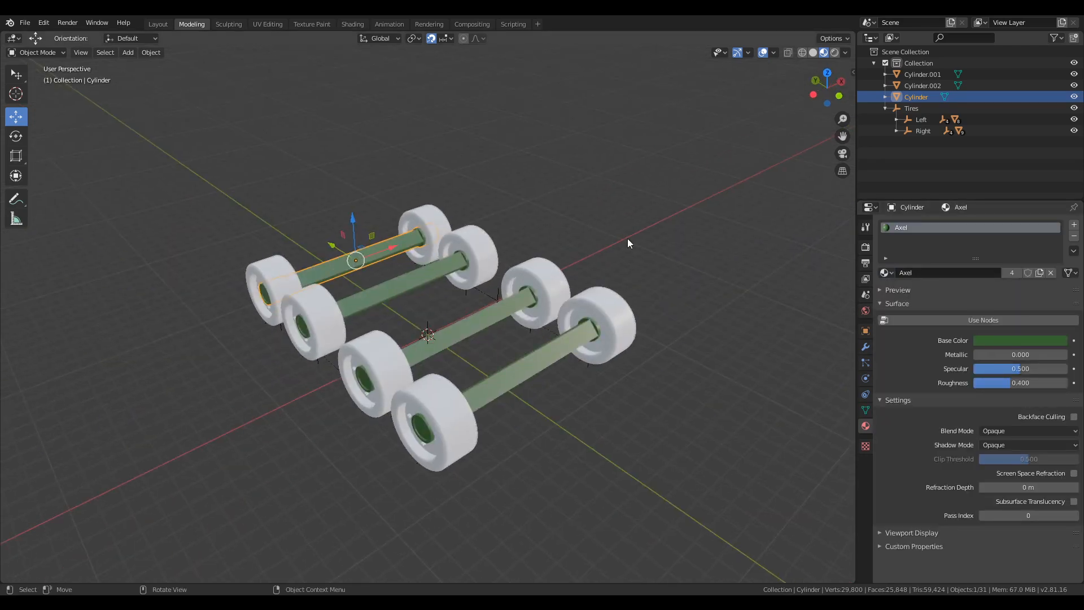
key("ctrl+s")
- Add a new material named Tires to the Right-side tire of the third wheel pair
left_click(482, 236)
middle_click_drag(346, 280, 390, 303)
middle_click_drag(537, 350, 496, 330)
left_click(503, 324)
middle_click_drag(519, 325, 500, 314)
left_click(953, 275)
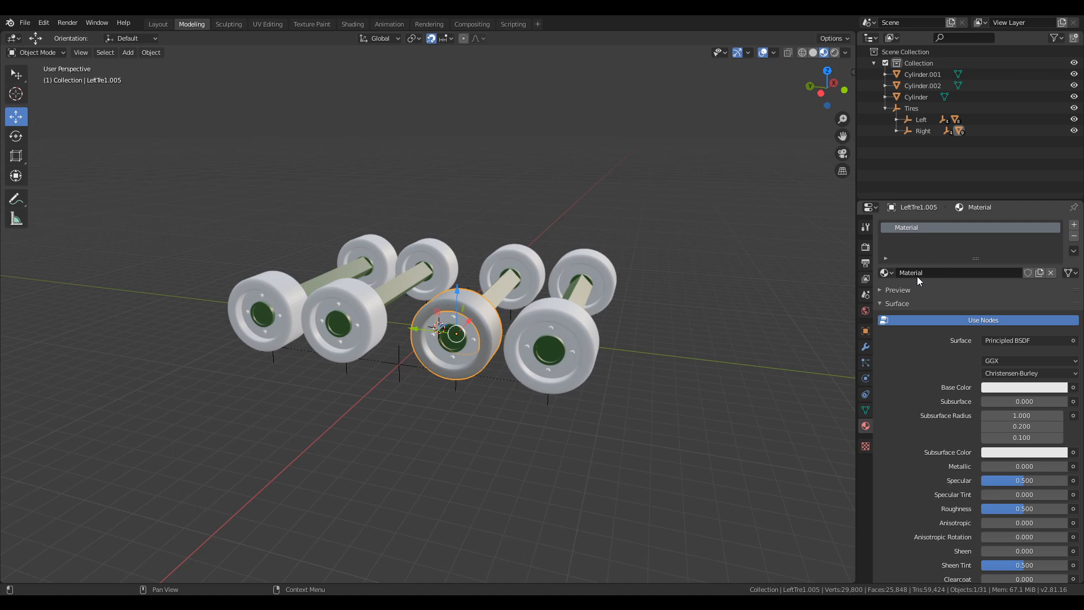
left_click(935, 273)
type("Tire")
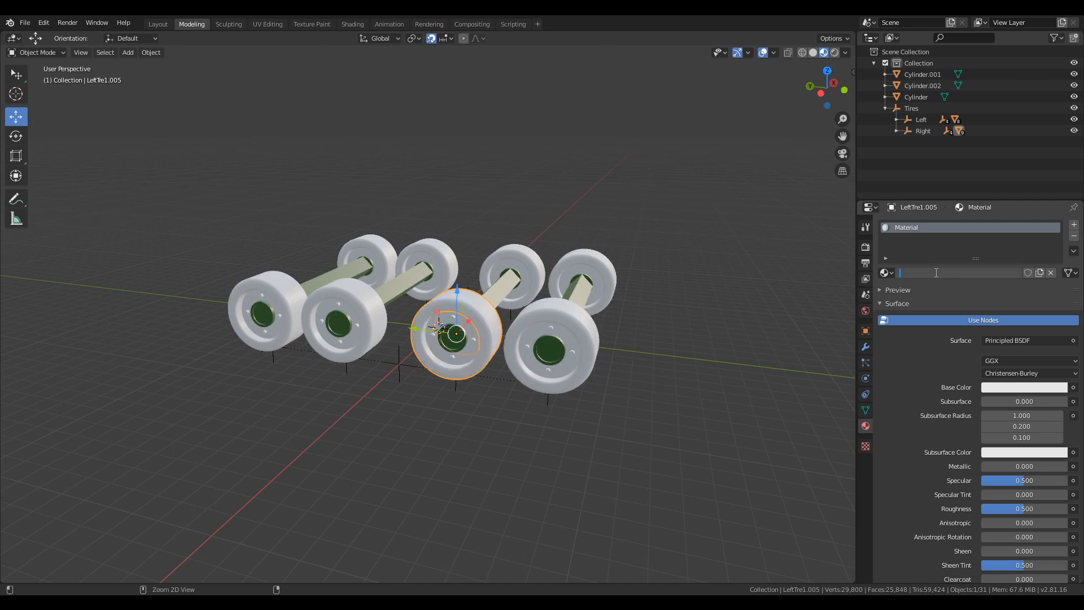
type("s")
key("Return")
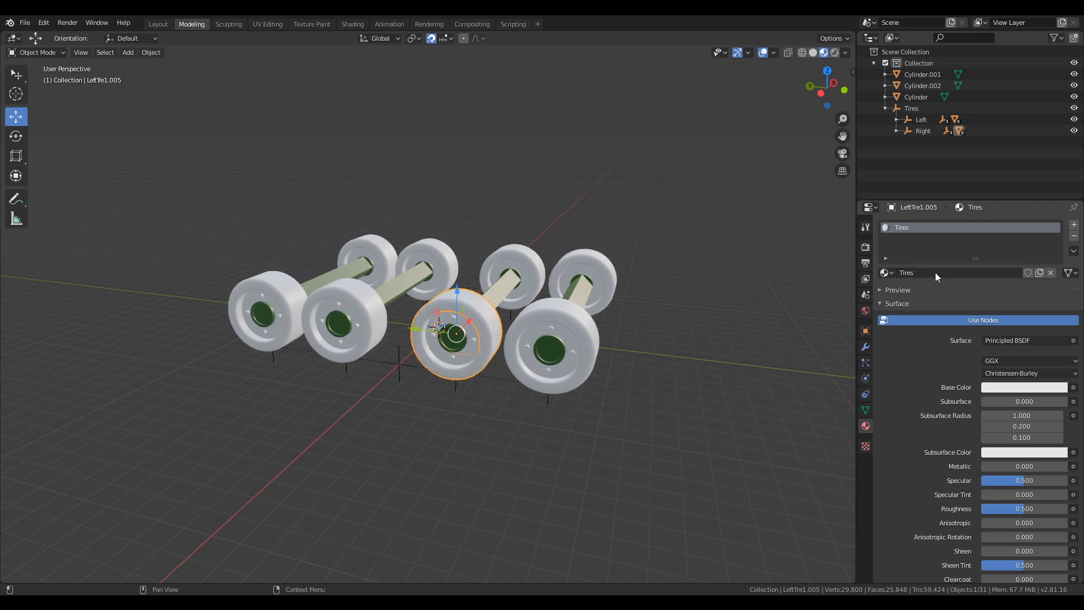
- Switch the viewport to Solid shading, turn off nodes for the Tires material and darken its base color to a value of 0.127
left_click(812, 52)
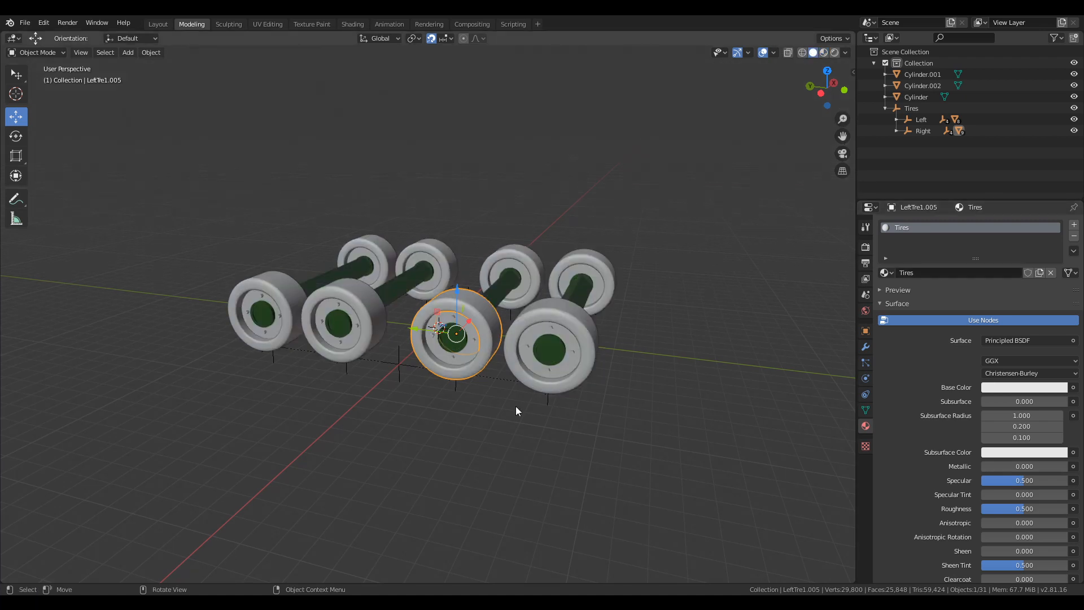
middle_click_drag(631, 368, 622, 382)
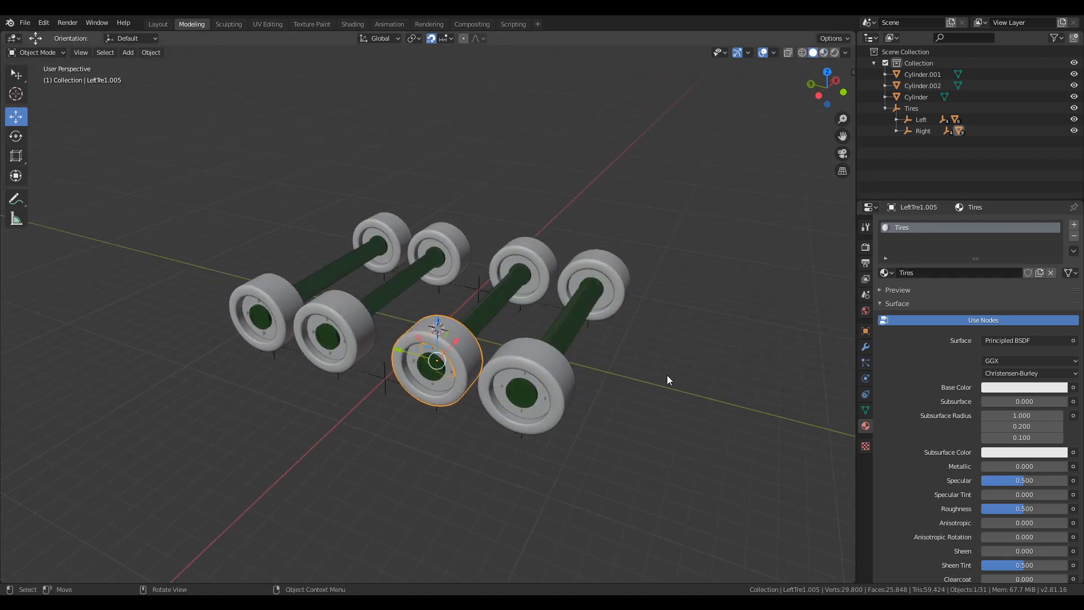
left_click(934, 319)
left_click(997, 340)
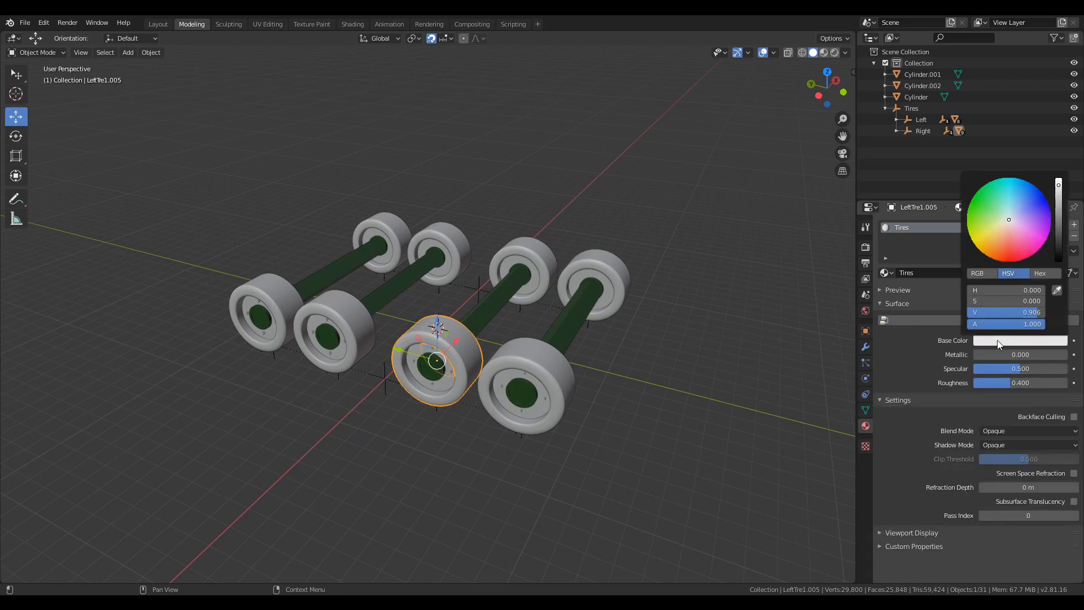
left_click_drag(1059, 219, 1059, 250)
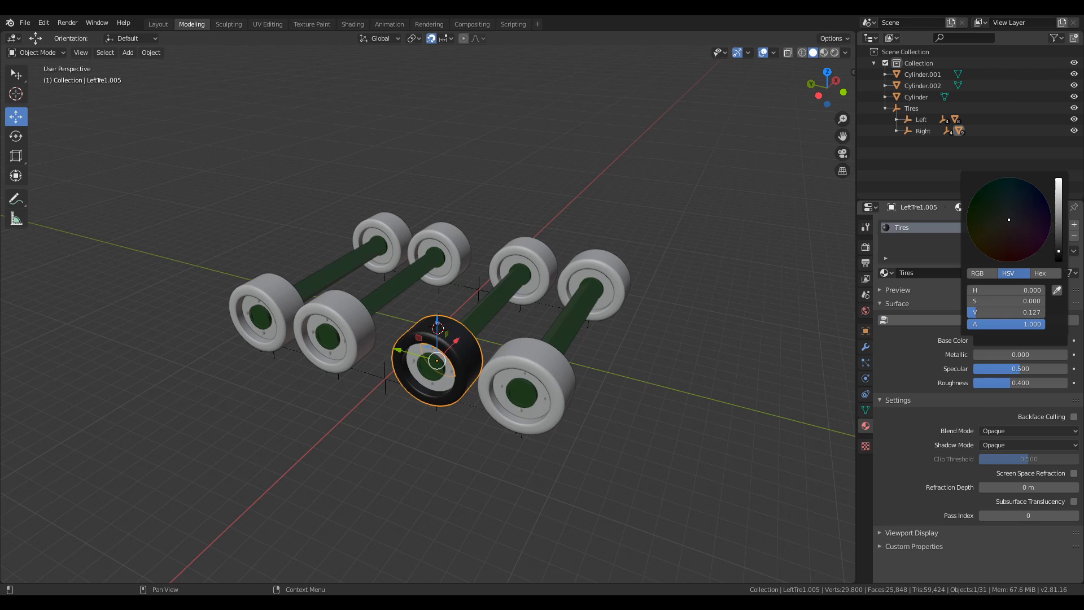
- Assign the existing Tires material to the seven remaining tires and save the file
middle_click_drag(581, 482, 503, 385)
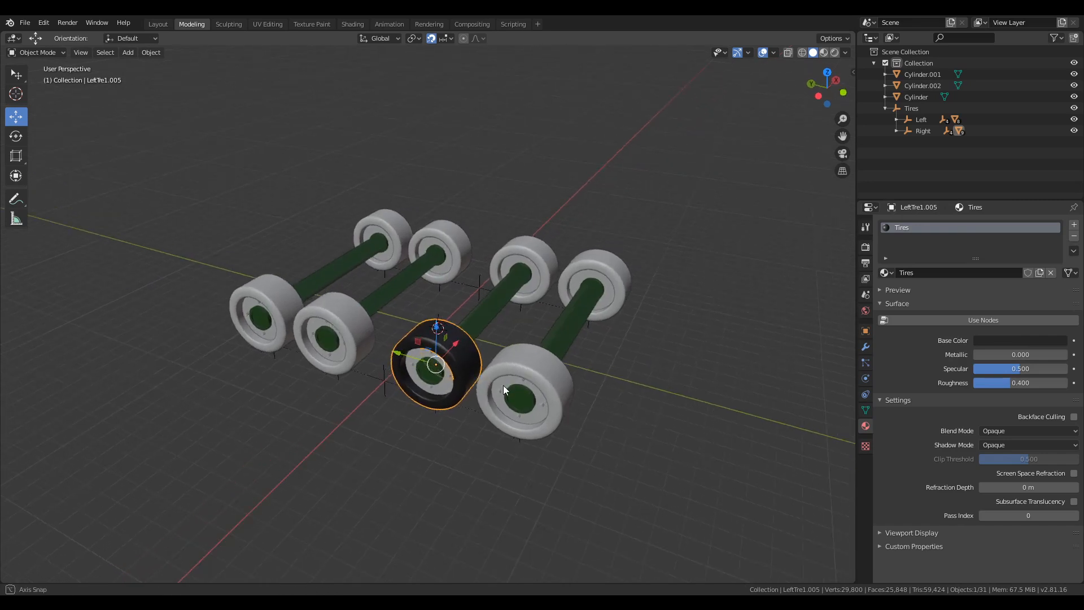
left_click(539, 365)
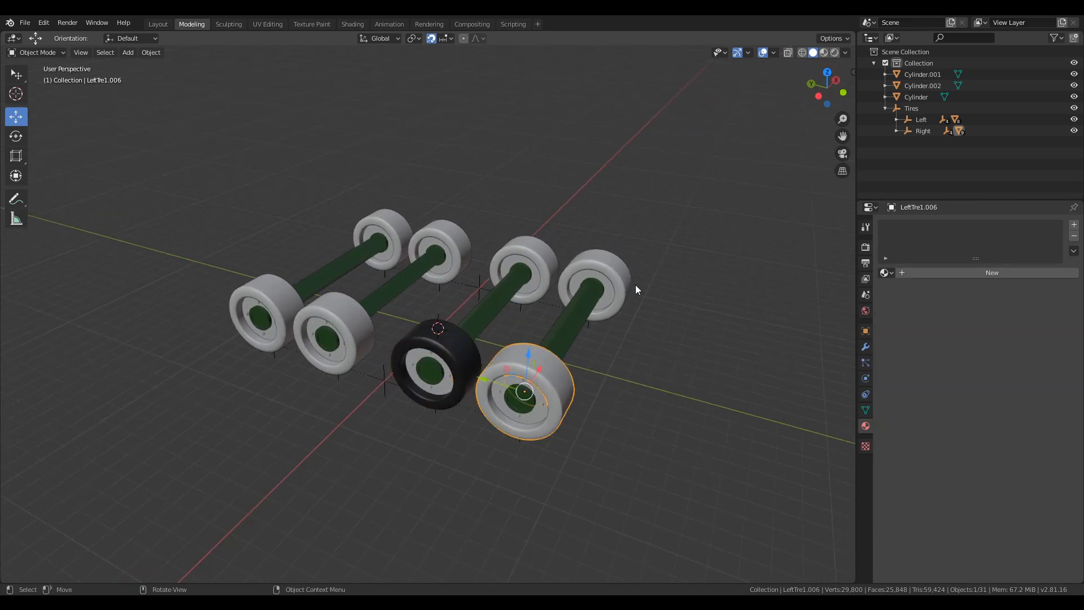
middle_click_drag(566, 294, 567, 295, "shift")
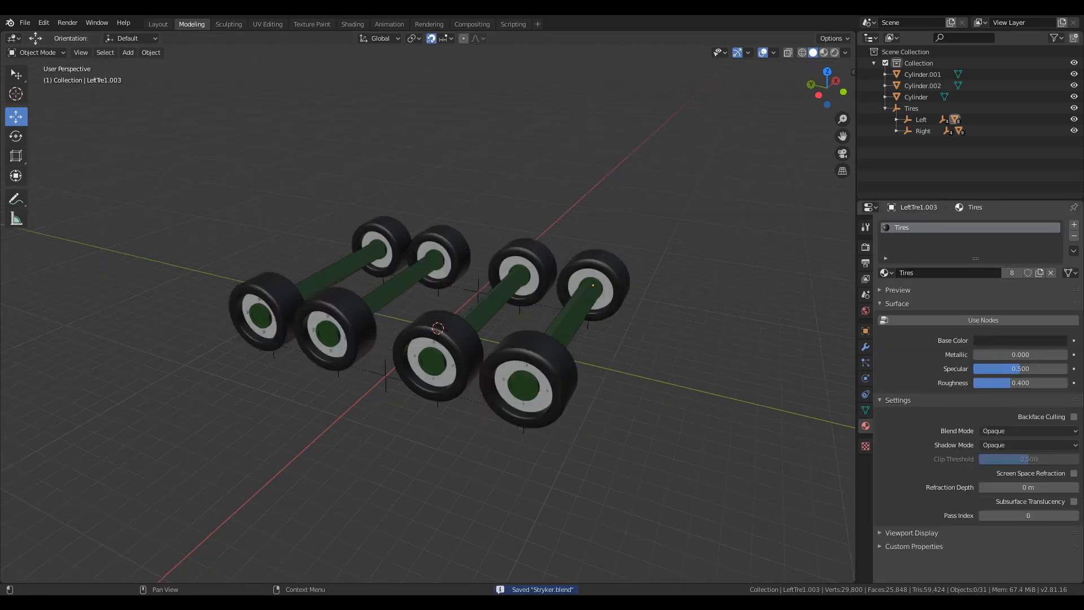
- Add a new material named Rims to the Left-side wheel rim at the positive Y end
middle_click_drag(706, 273, 418, 249)
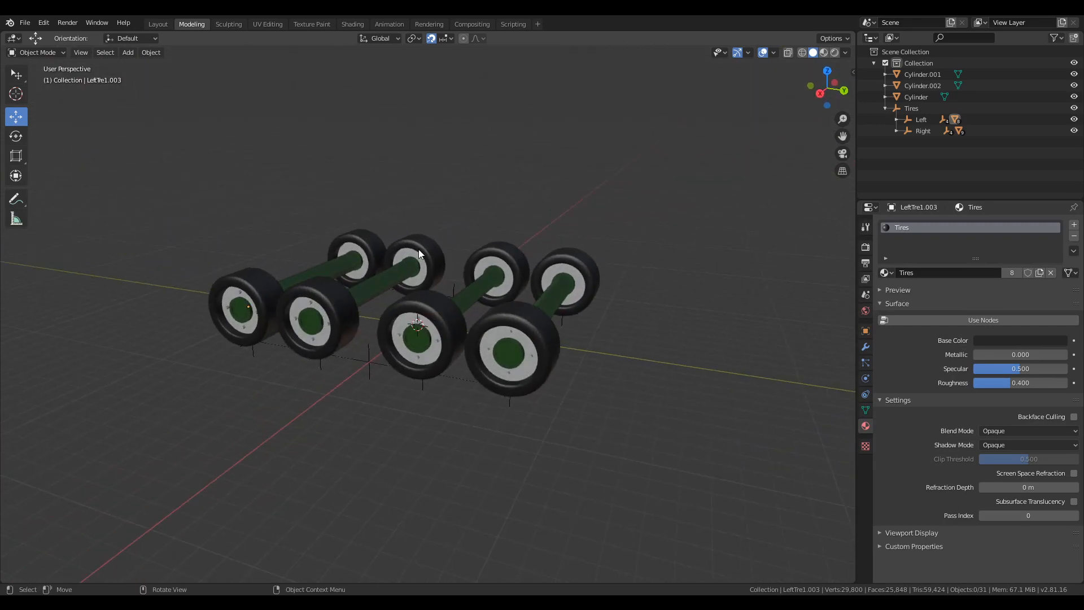
left_click(498, 337)
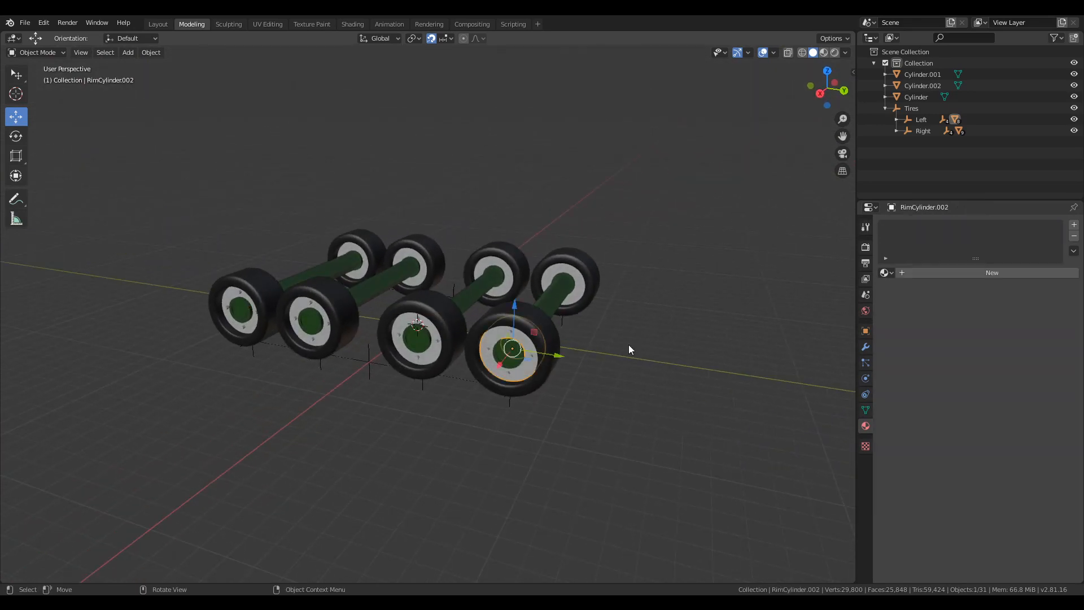
left_click(949, 272)
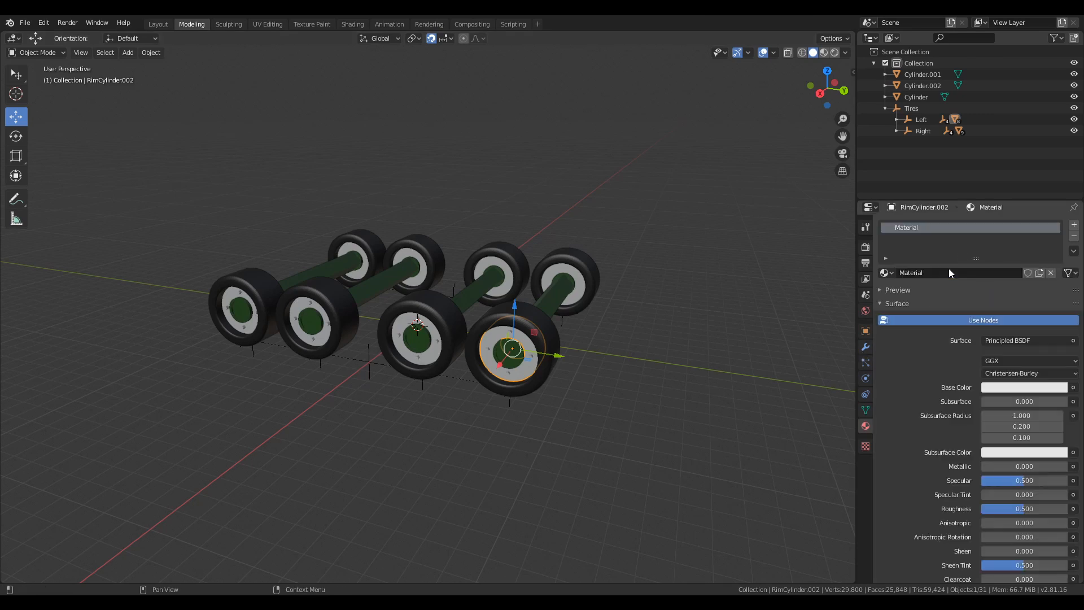
left_click(947, 274)
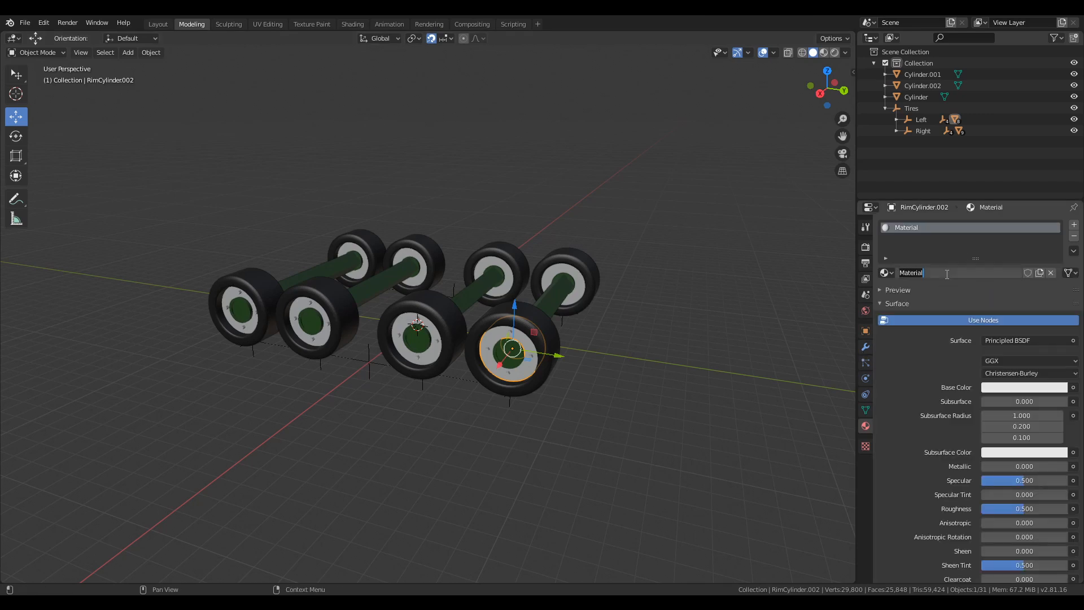
type("Rims")
key("Return")
- Turn off nodes for the Rims material and set its base color to a muted green with hue 0.348, saturation 0.392 and value 0.413
left_click(953, 319)
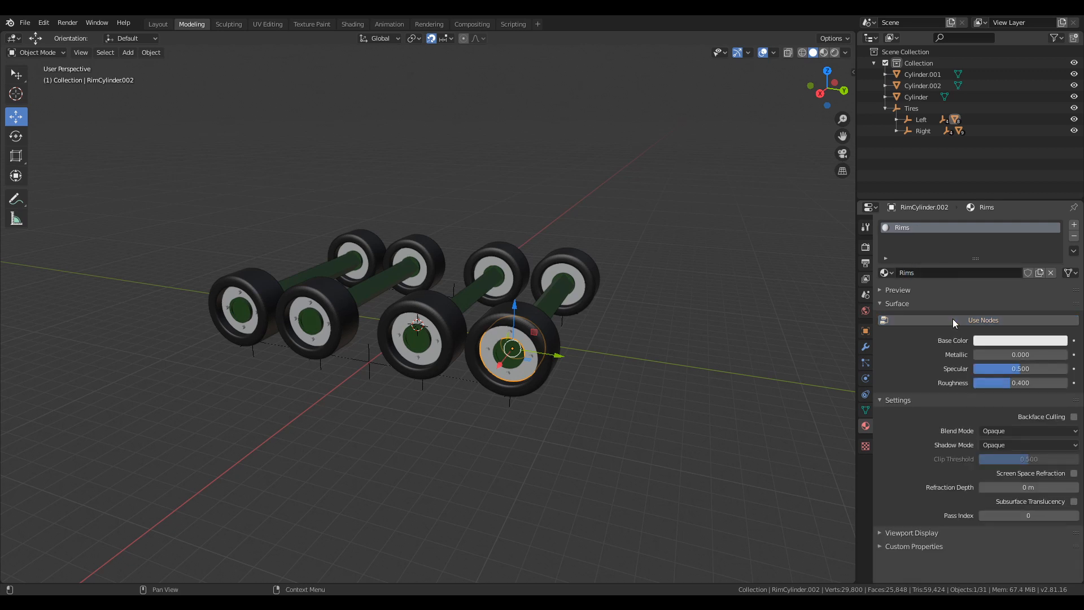
left_click(1016, 341)
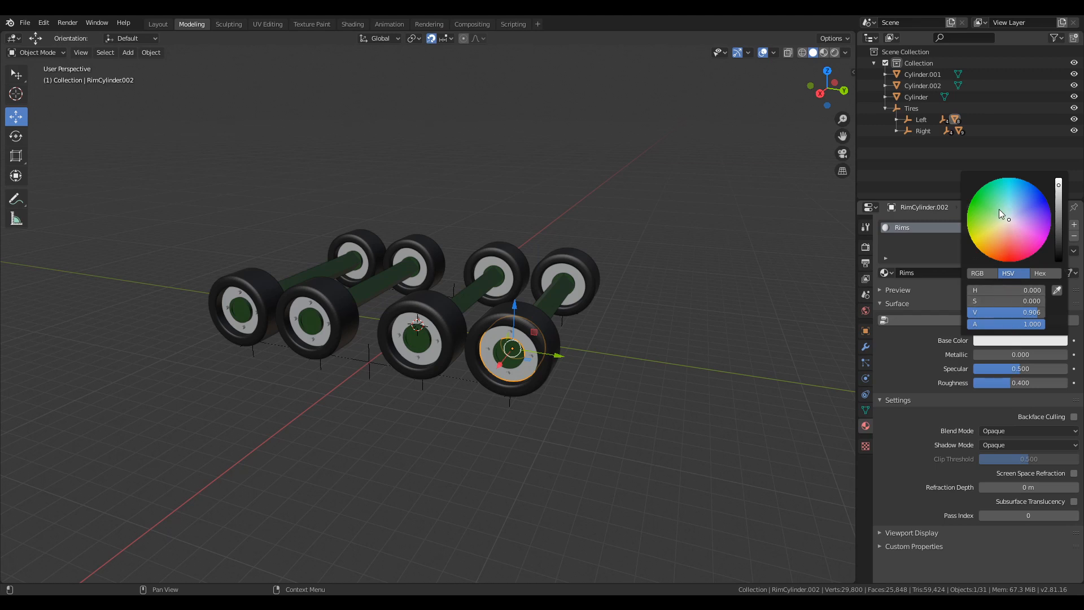
left_click_drag(1011, 222, 996, 210)
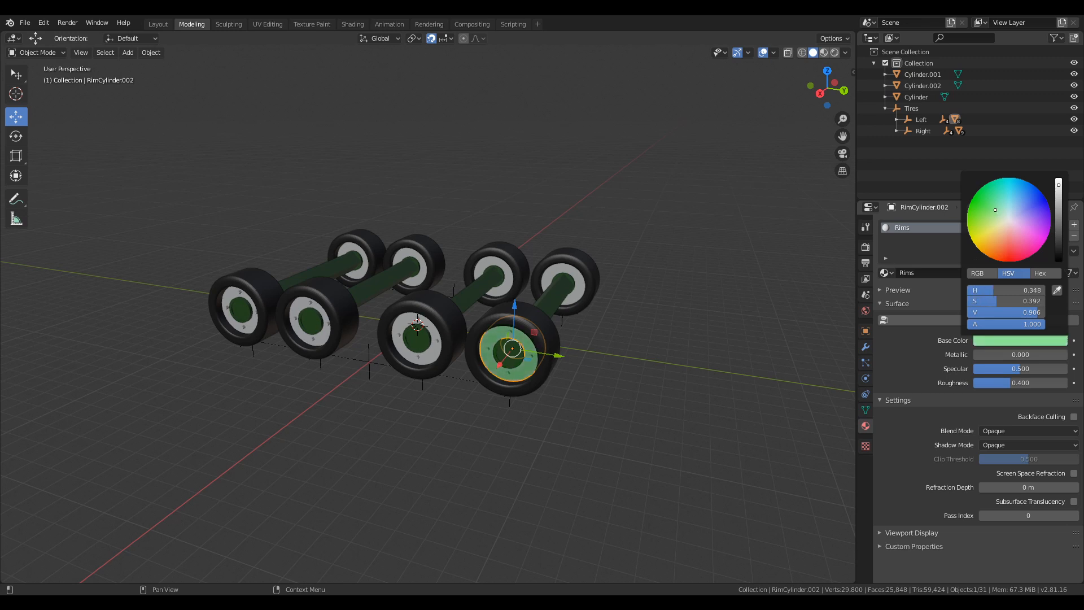
left_click_drag(1058, 192, 1059, 225)
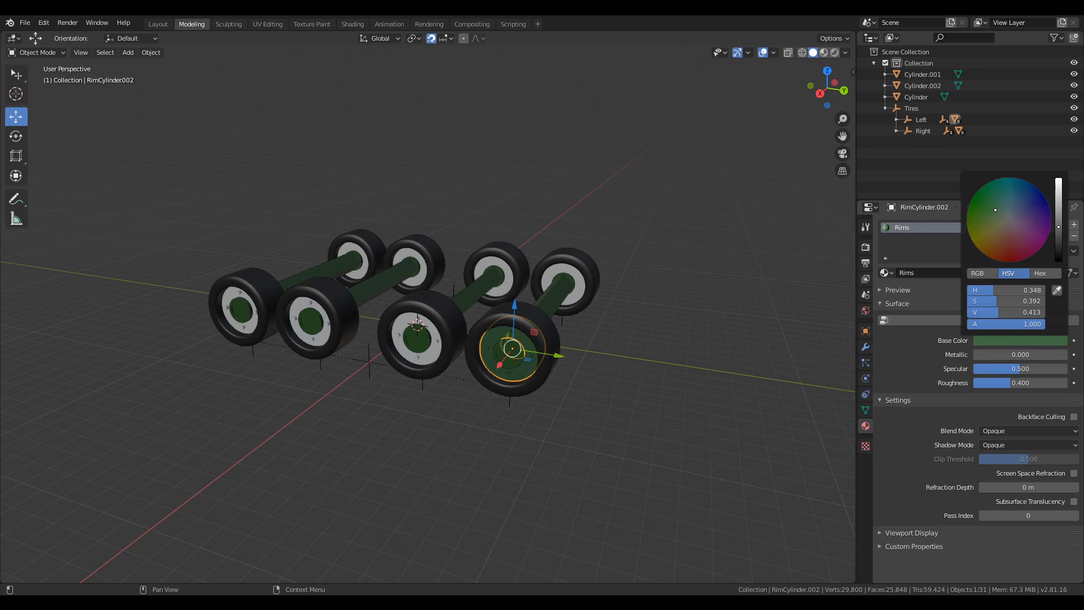
- Assign the Rims material to the seven remaining rims, save the file and deselect everything
mouse_move(625, 335)
middle_mouse_down()
mouse_move(632, 319)
mouse_move(625, 335)
middle_mouse_up()
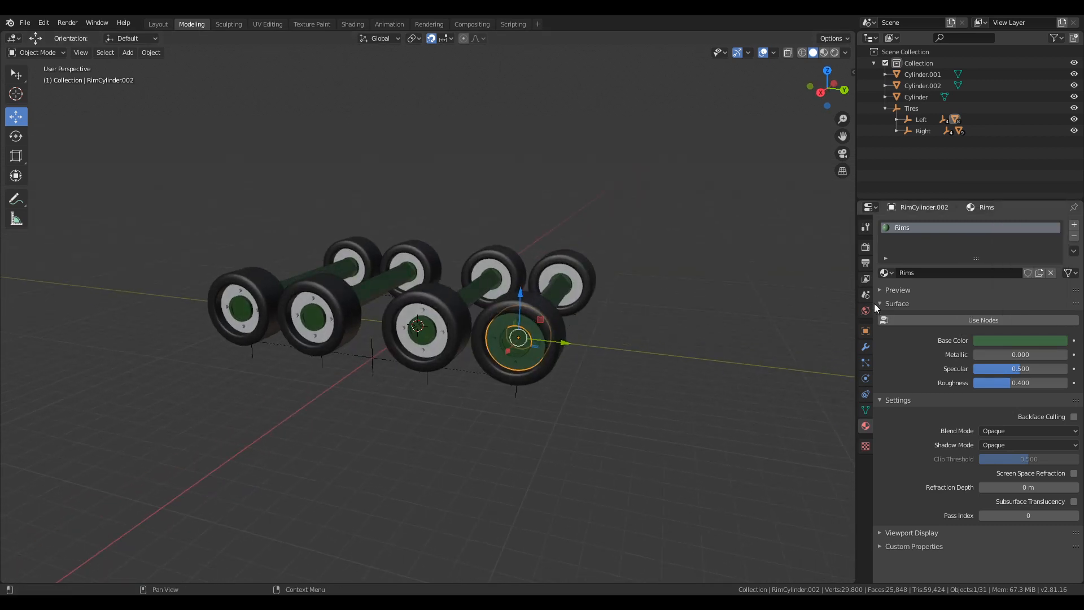
key("ctrl+s")
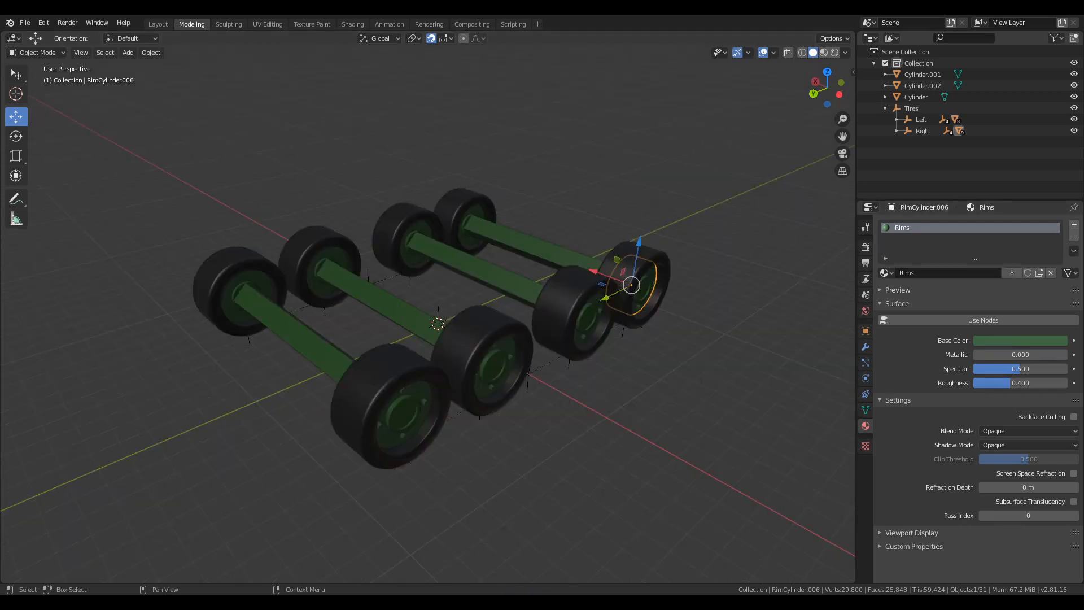
key("alt+a")
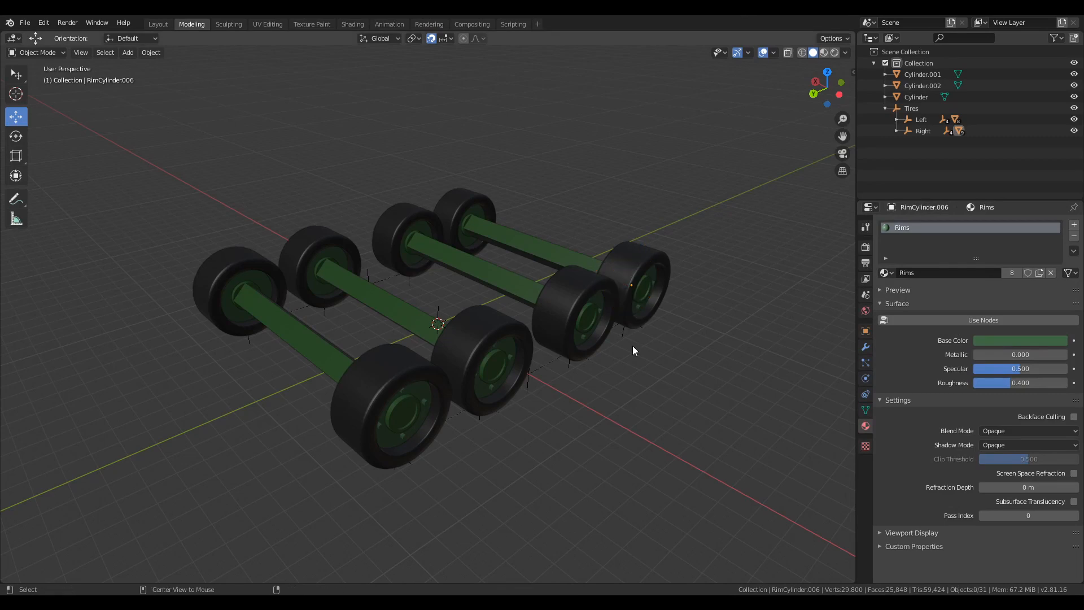
- Rename the Cylinder.001 axle as Axel2
middle_click_drag(677, 341, 288, 350)
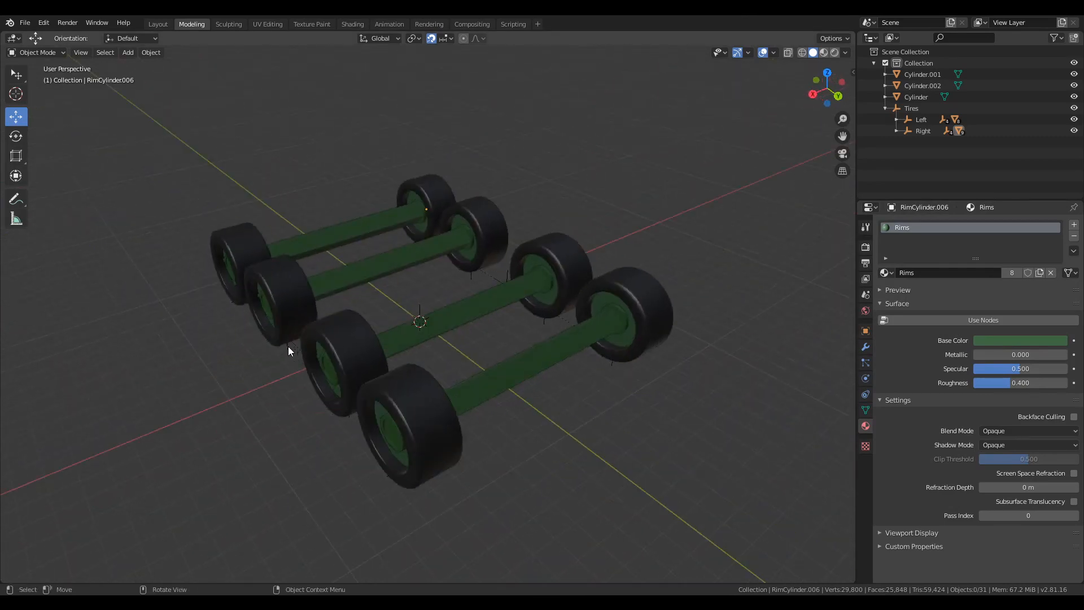
left_click(347, 240)
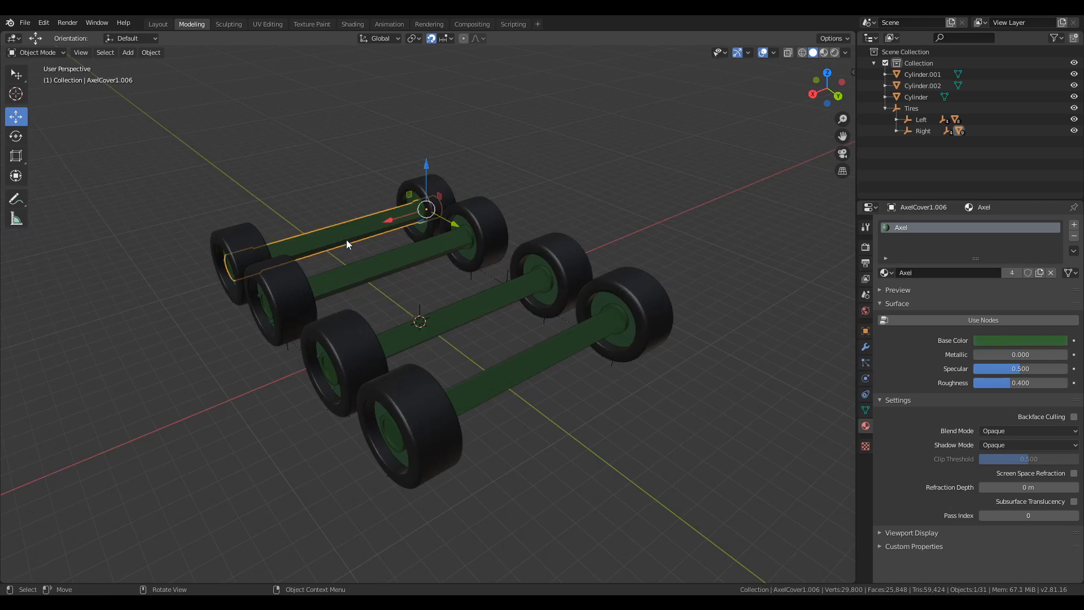
left_click(936, 76)
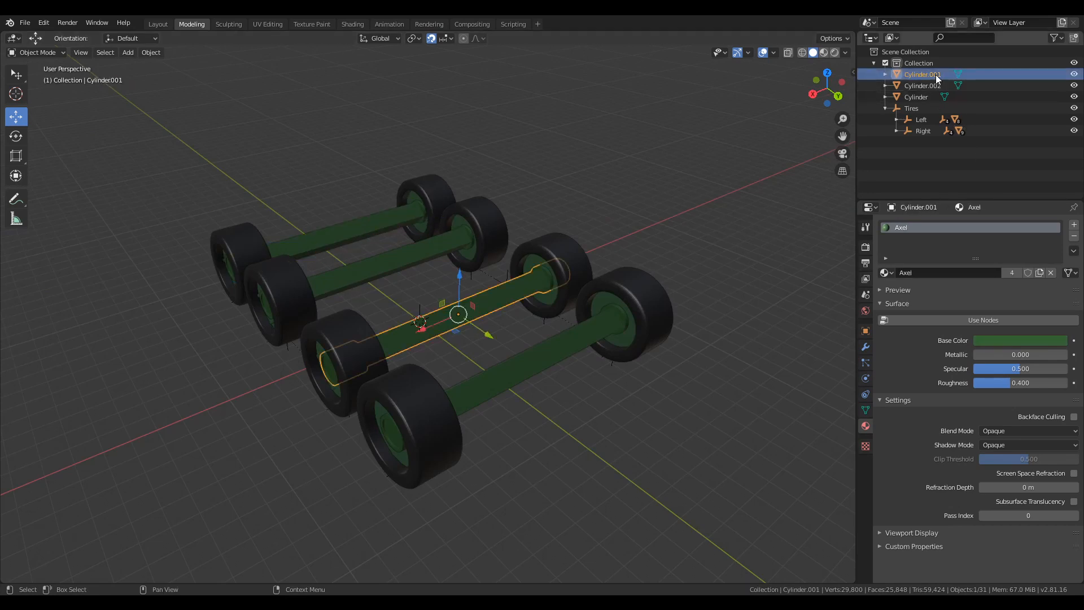
key("F2")
type("Axel2")
key("Return")
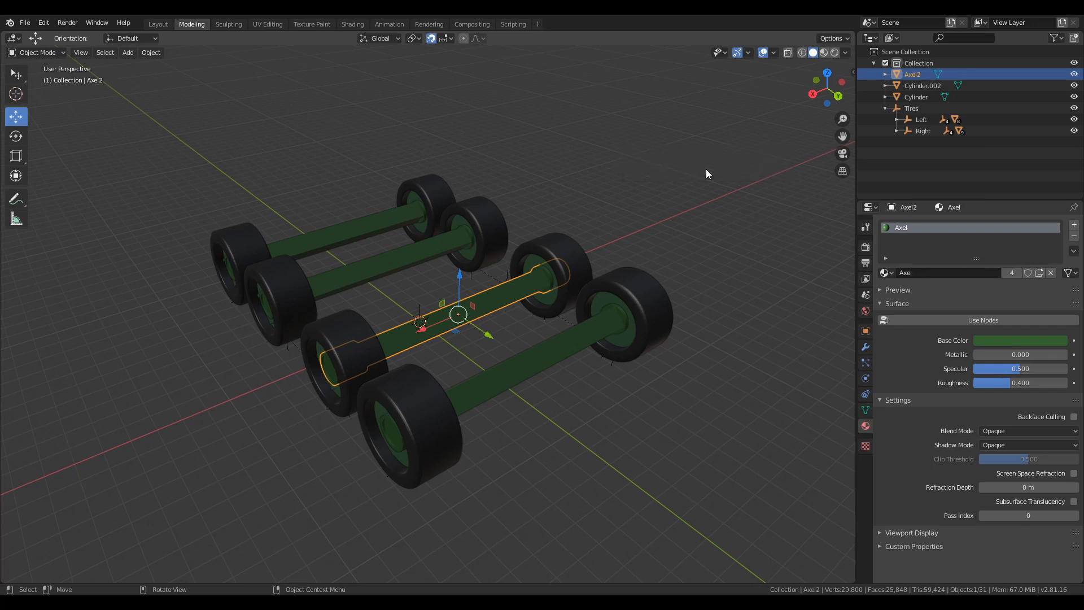
- Rename the Cylinder.002 axle as Axel3 and save the file
left_click(944, 86)
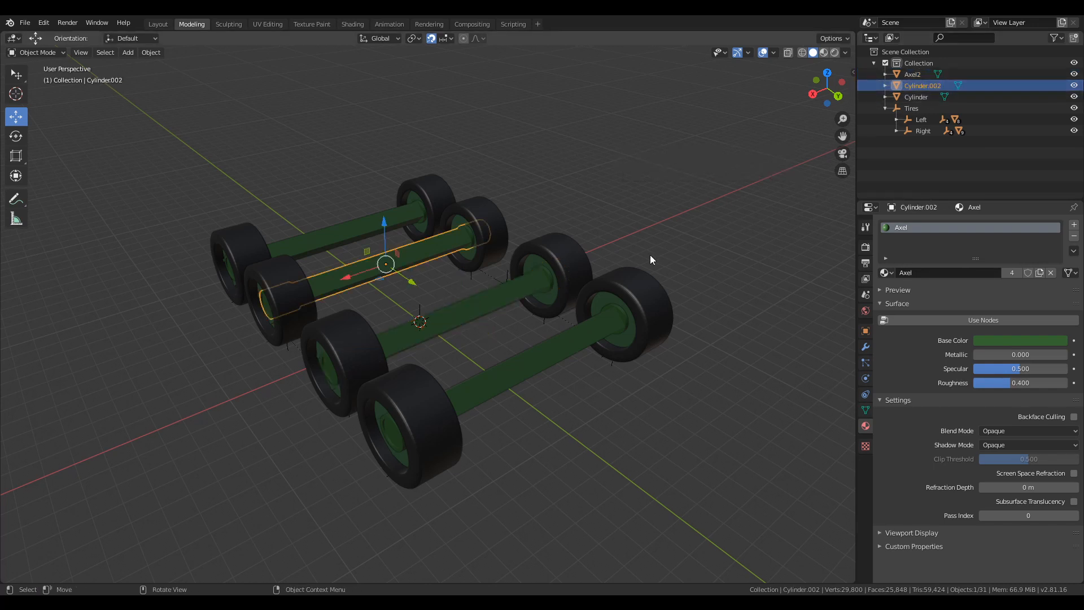
key("F2")
type("Axel3")
key("Return")
key("ctrl+s")
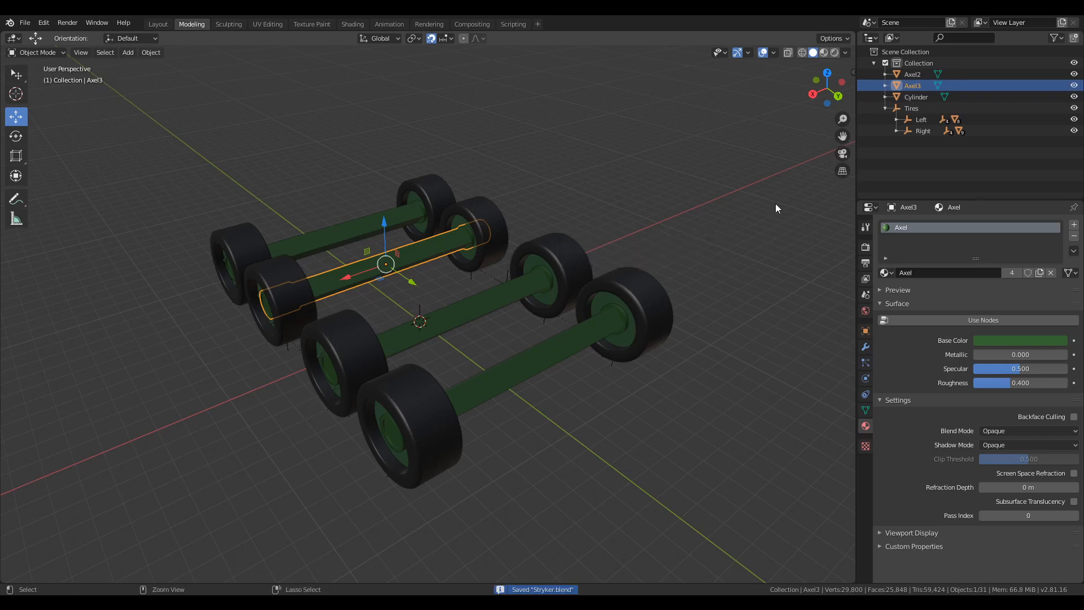
- Rename the axle named Cylinder, at the positive Y end, as Axel1
left_click(534, 352)
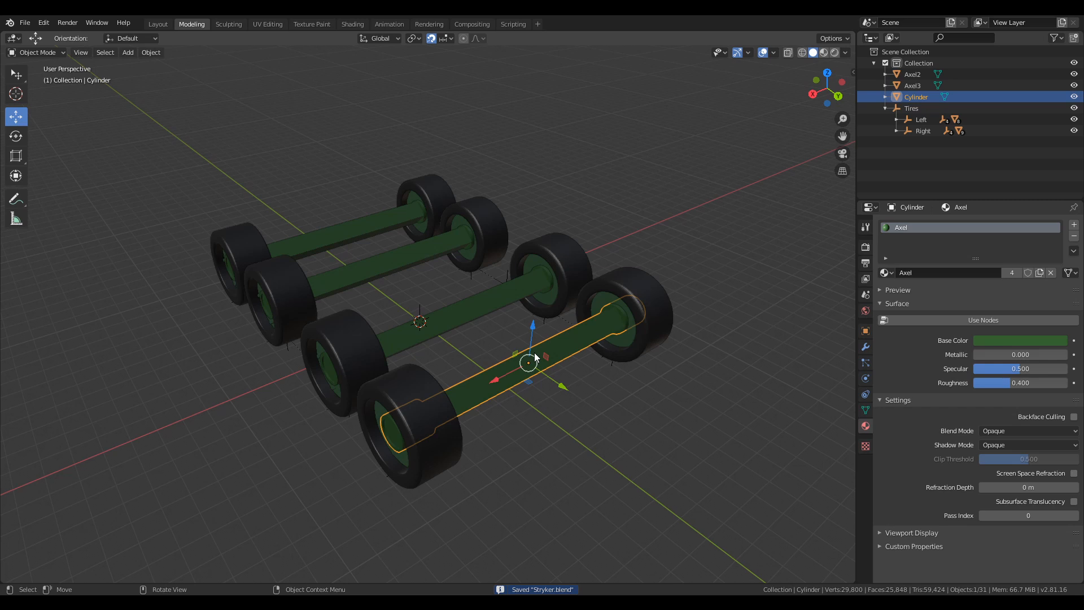
key("F2")
type("Axel1")
key("Return")
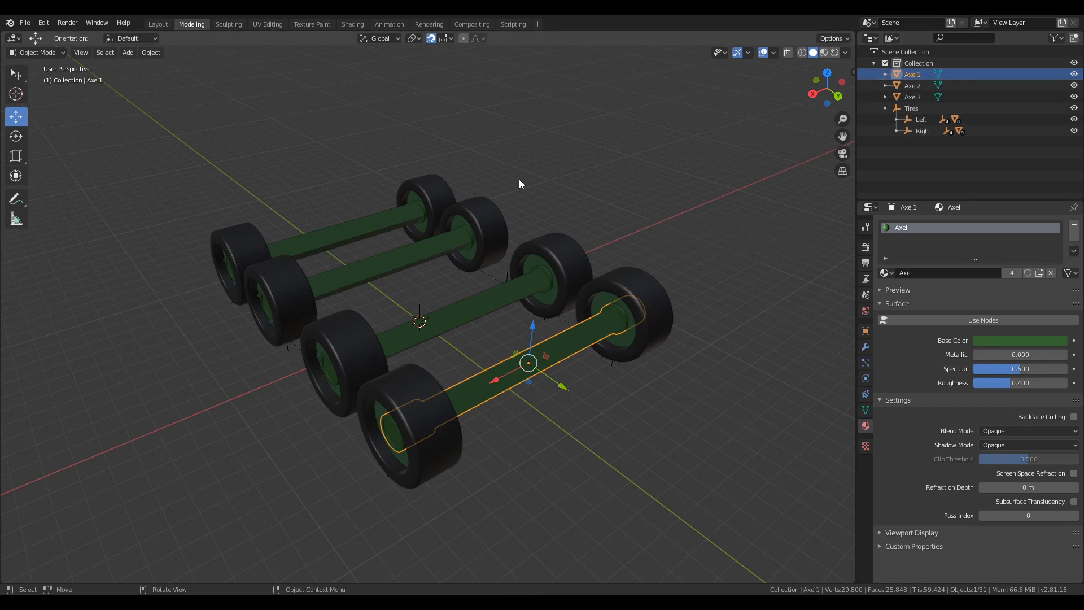
- Find the last axle, AxelCover1.006, under LeftTire.006 in the Right group and rename it as Axel4
left_click(348, 242)
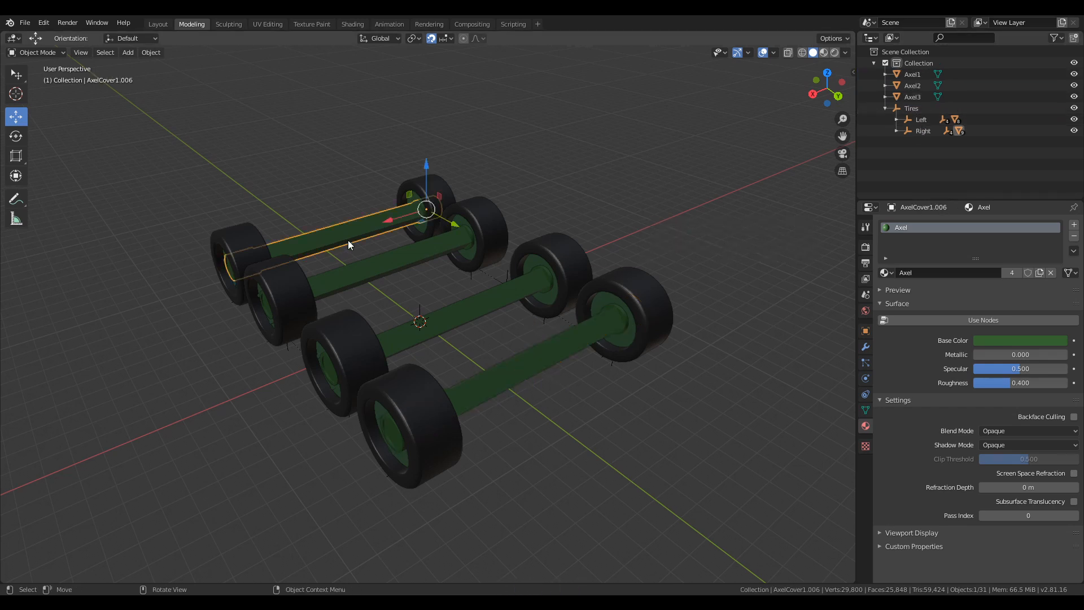
left_click(897, 130)
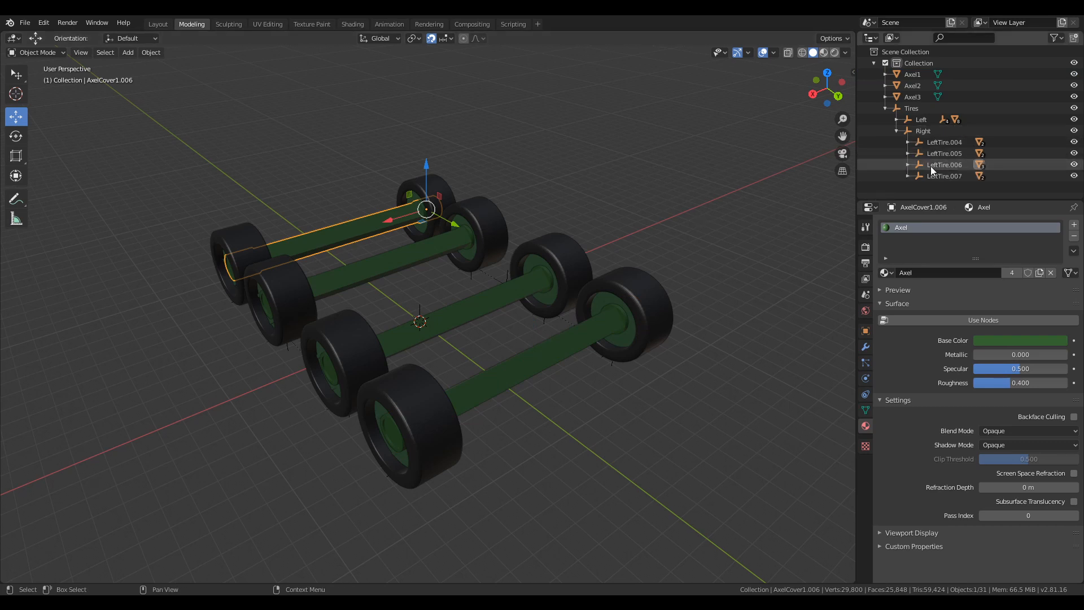
left_click(907, 165)
scroll(935, 160, "down", 1)
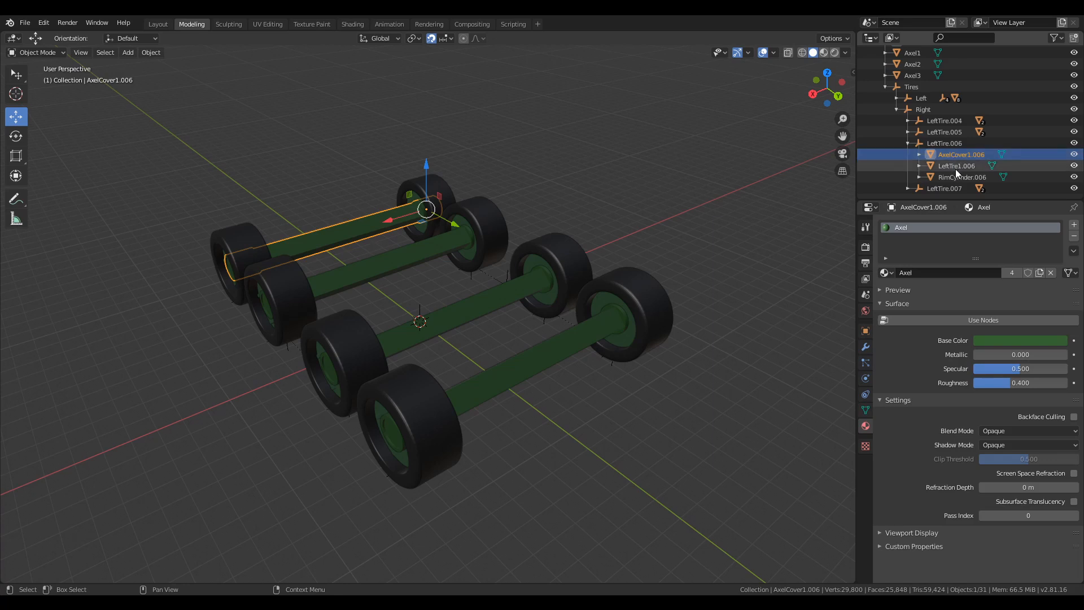
left_click(956, 166)
left_click(963, 155)
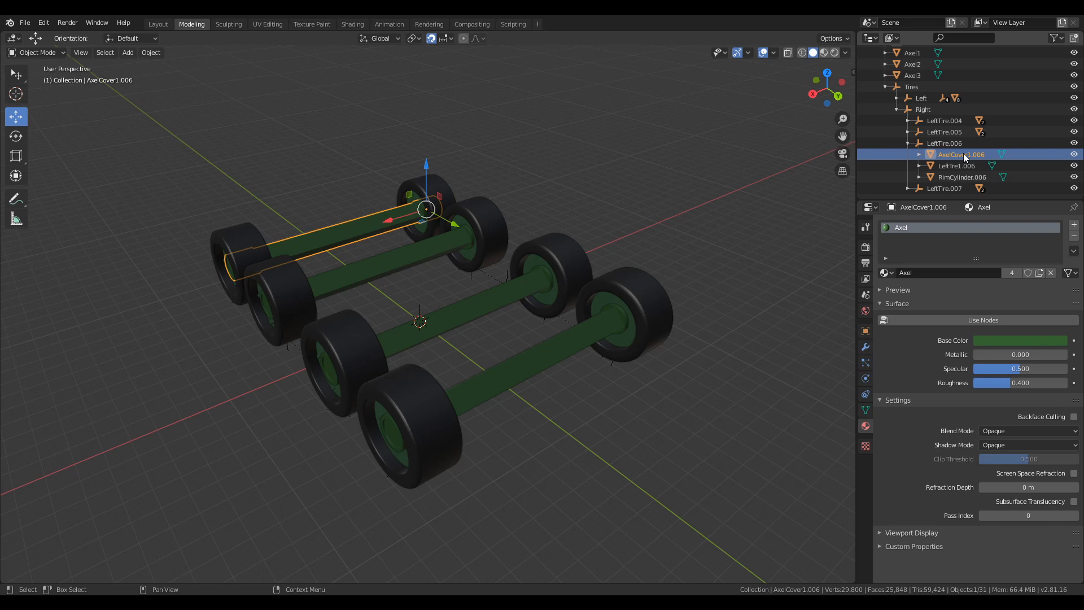
double_click(964, 156)
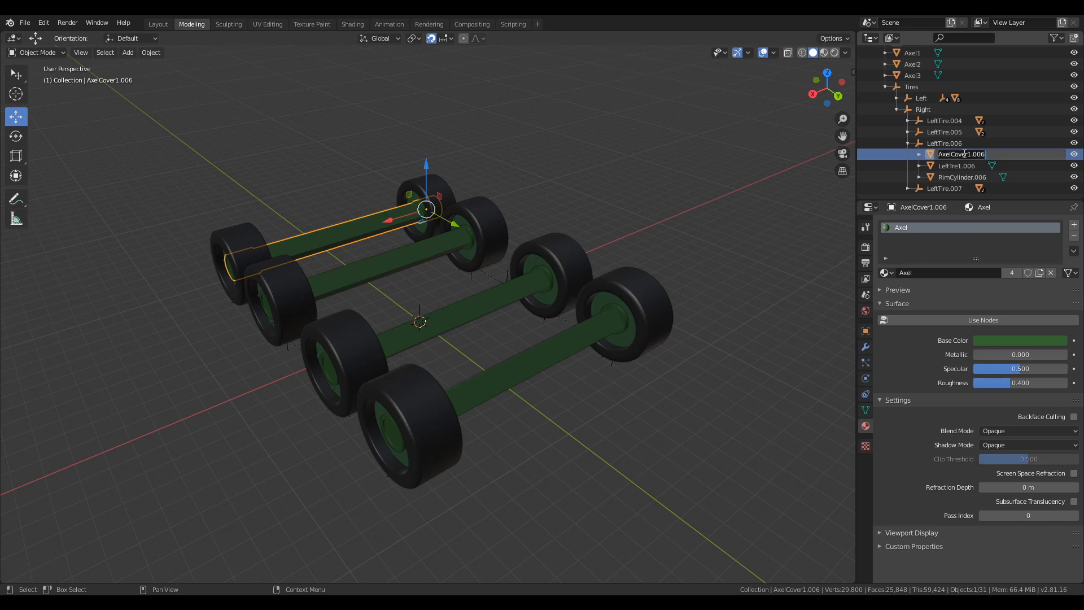
type("Axel4")
key("Return")
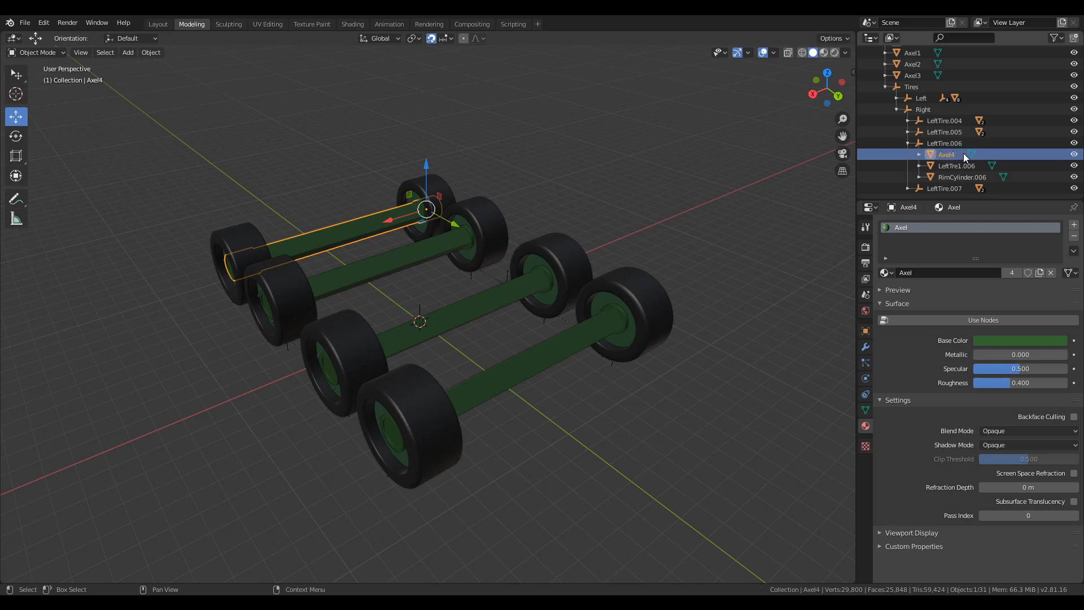
left_click(906, 143)
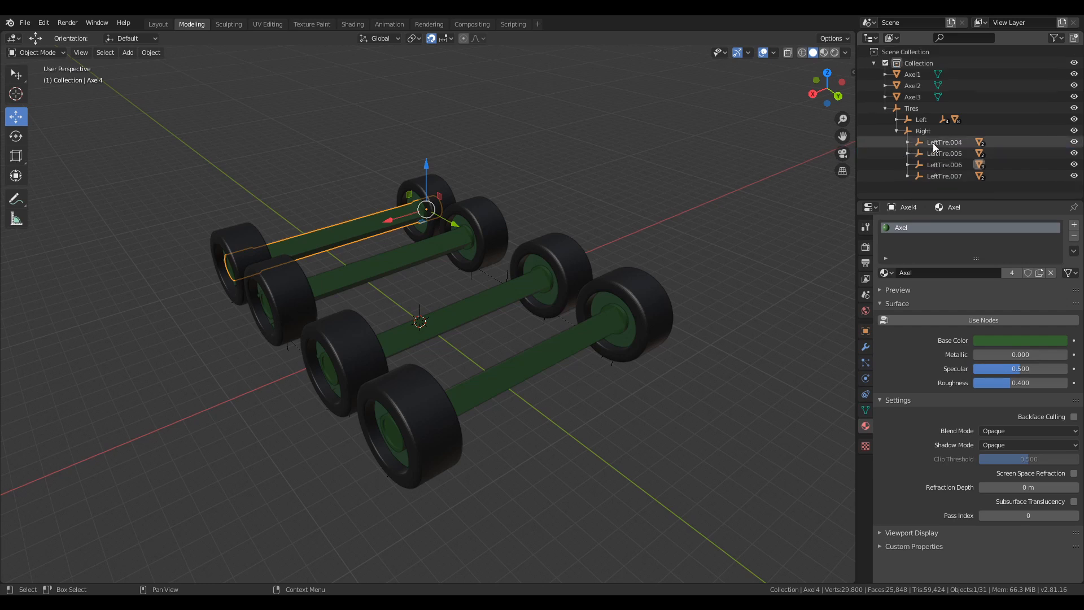
- Parent the Axel1 axle to LeftTire.007 in the Right group
left_click(925, 73)
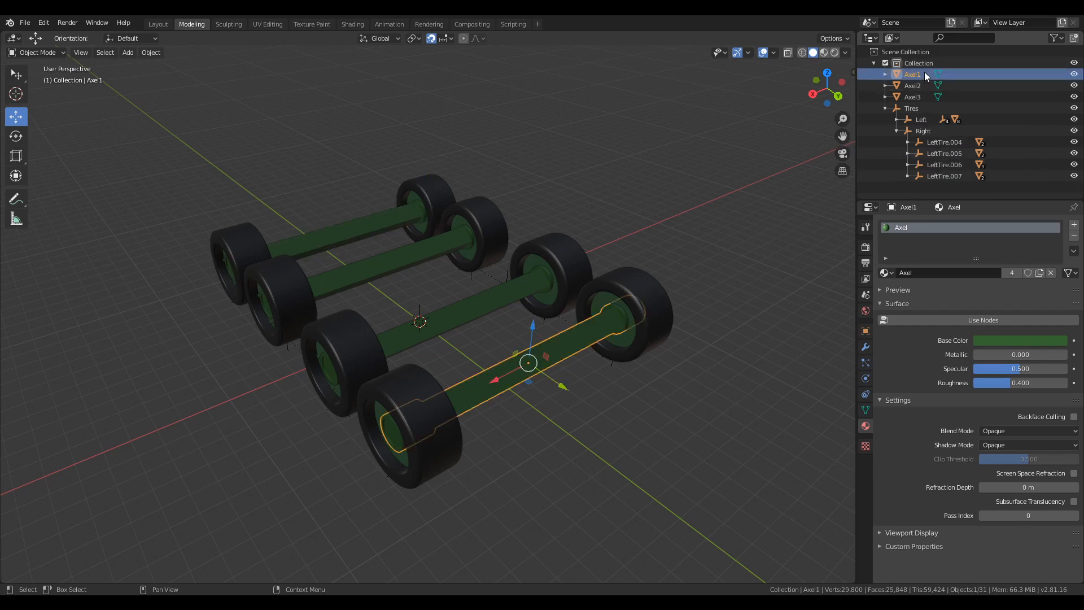
left_click(665, 316)
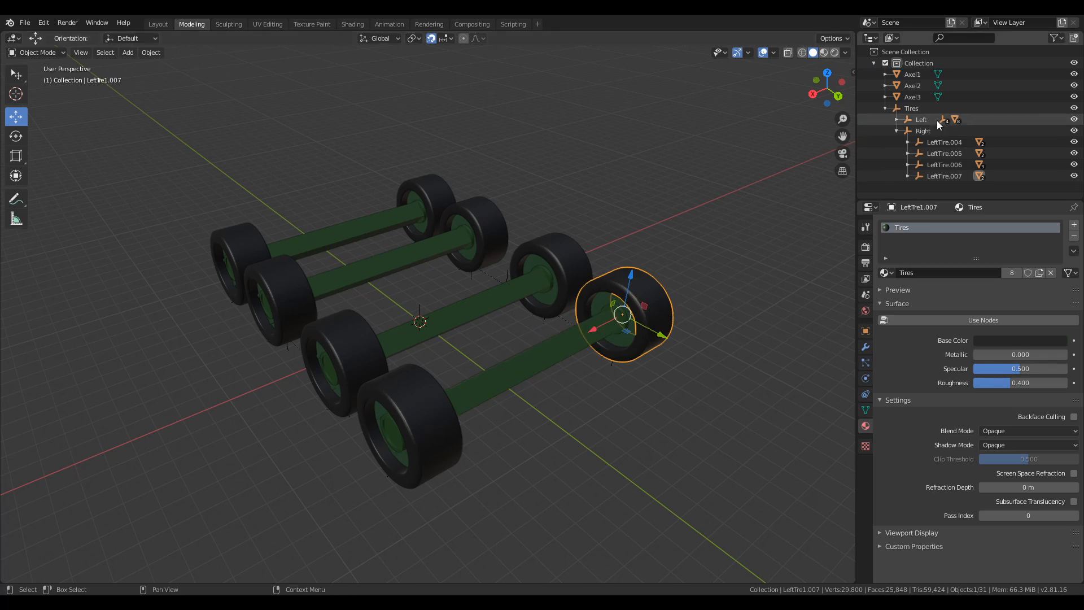
left_click(919, 73)
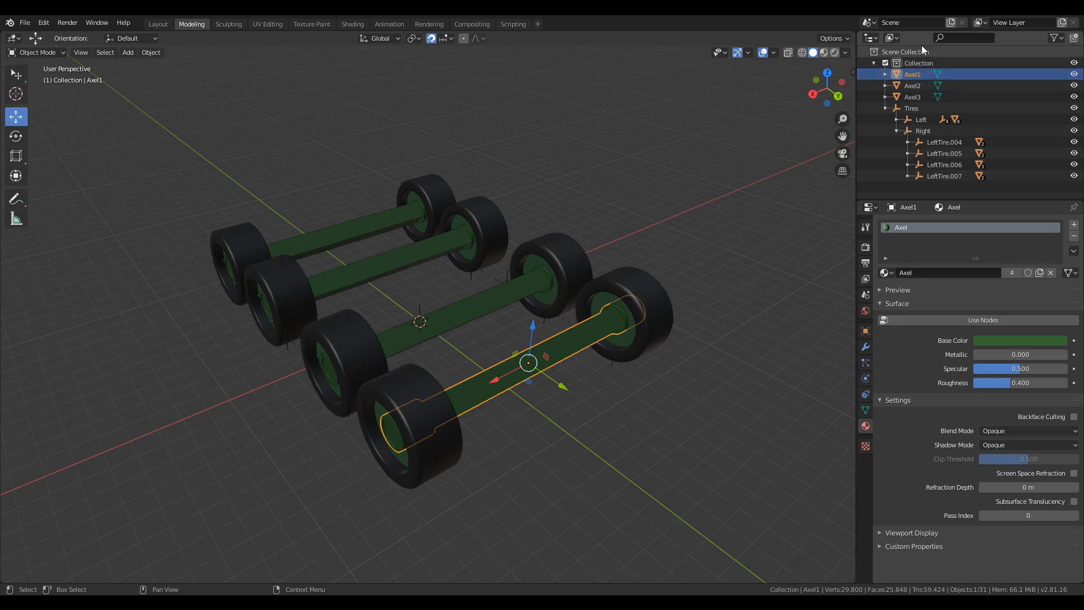
left_click_drag(900, 75, 923, 176)
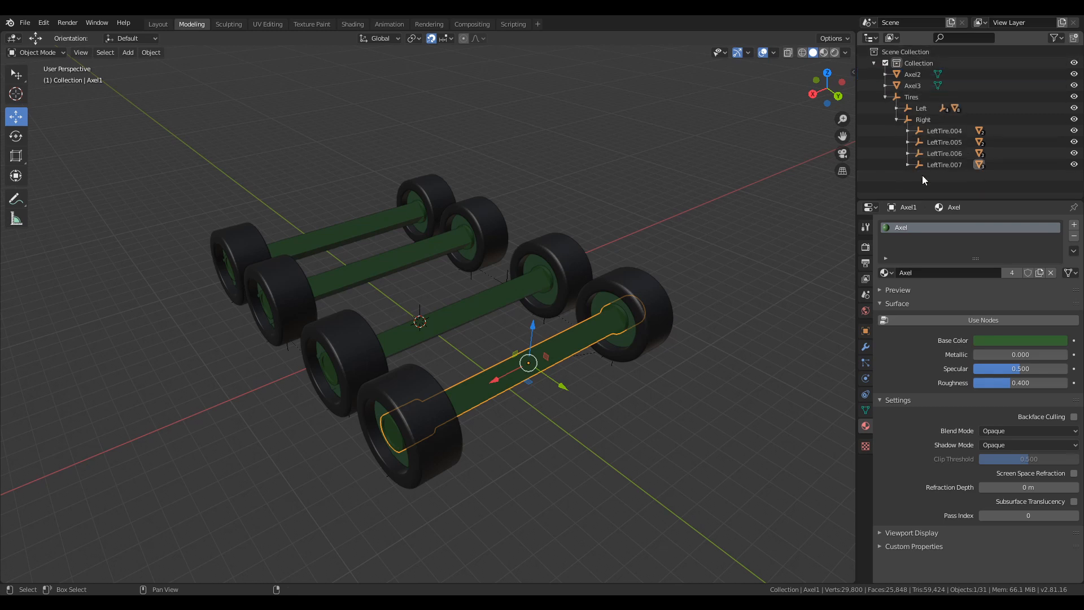
- Check which wheels LeftTire.004 to LeftTire.006 belong to and parent the Axel2 axle to LeftTire.004 in the Right group
left_click(918, 74)
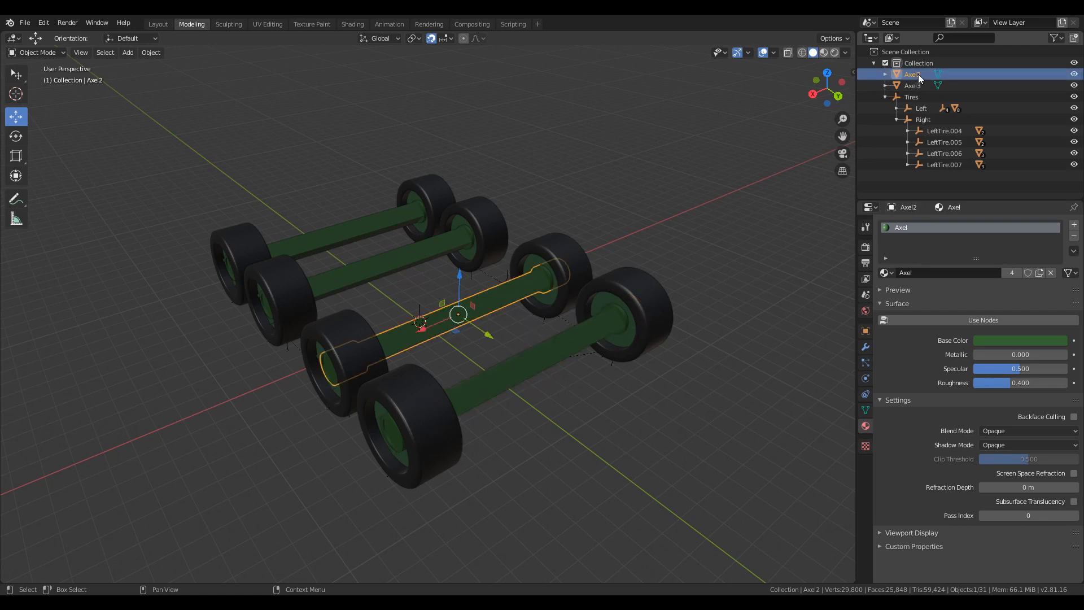
left_click(929, 154)
left_click(939, 142)
left_click(944, 129)
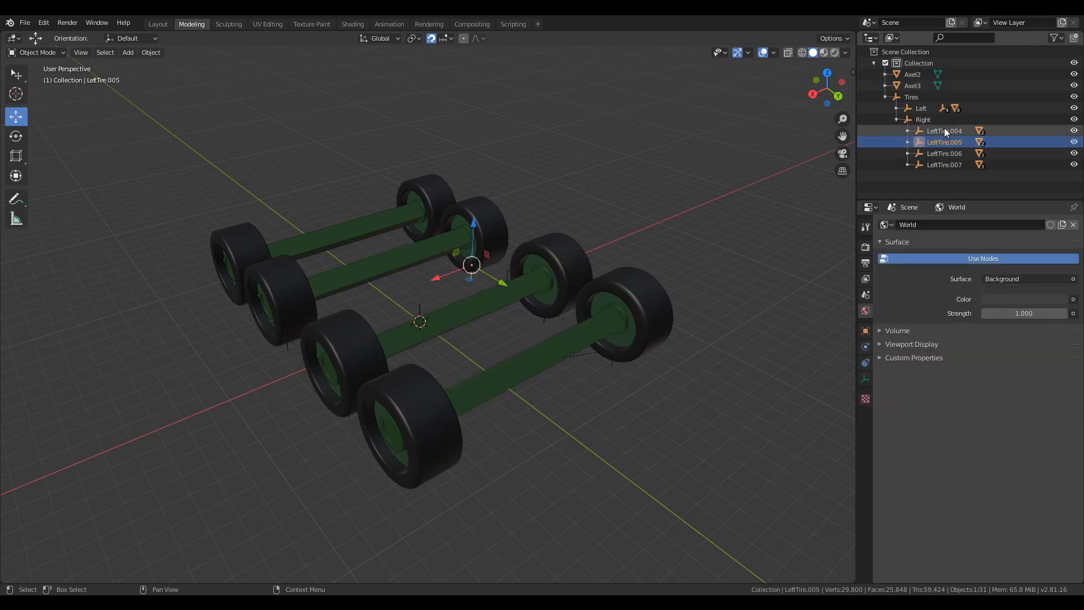
left_click(904, 74)
left_click_drag(896, 69, 923, 133)
- Parent the Axel3 axle to LeftTire.005 in the Right group
left_click(919, 78)
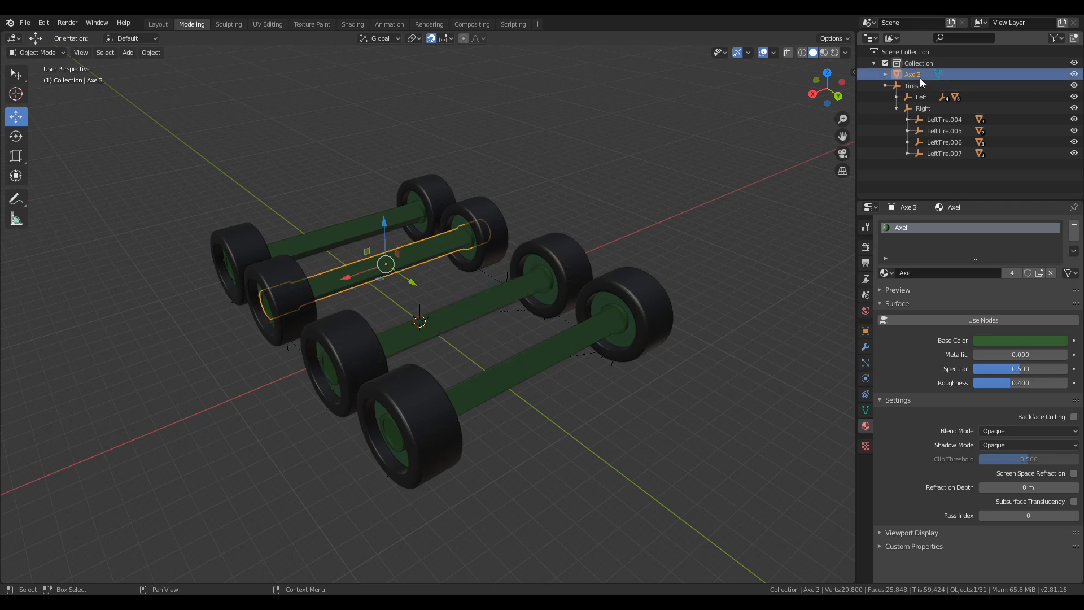
left_click(926, 134)
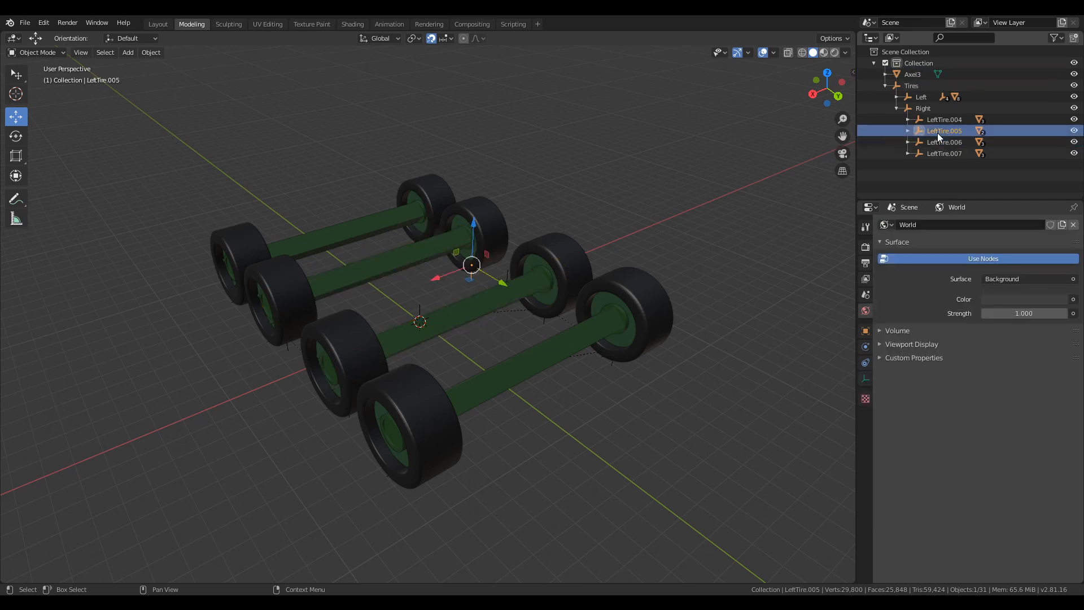
left_click(898, 75)
left_click_drag(897, 75, 920, 133)
- Rename LeftTire.004 in the Right group as LeftTire2
left_click(931, 110)
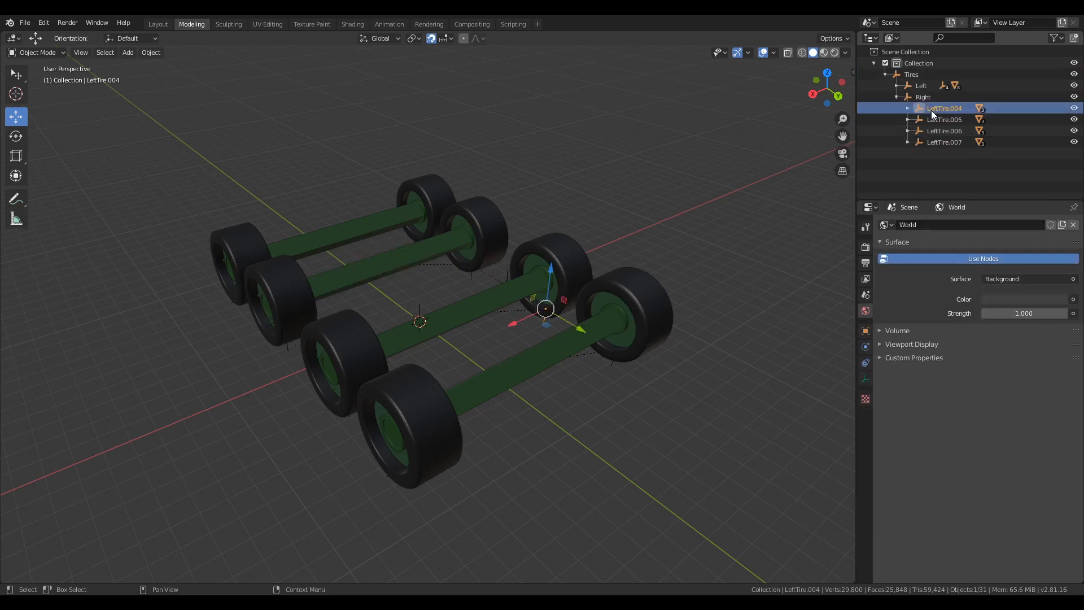
key("F2")
type("LeftTire")
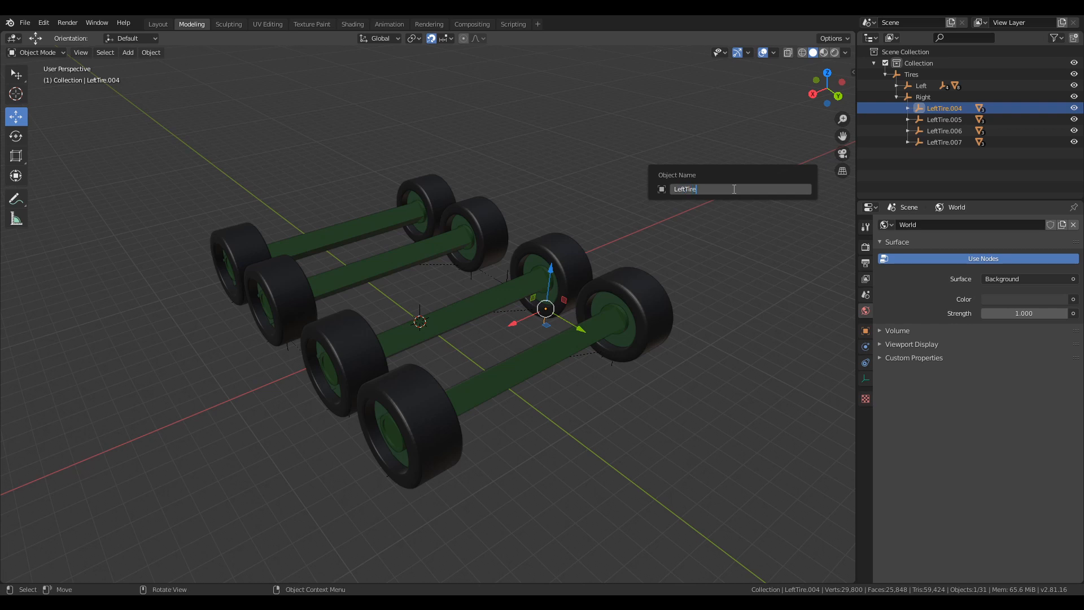
type("2")
key("Return")
- Rename LeftTire.005 in the Right group as LeftTire3
left_click(949, 108)
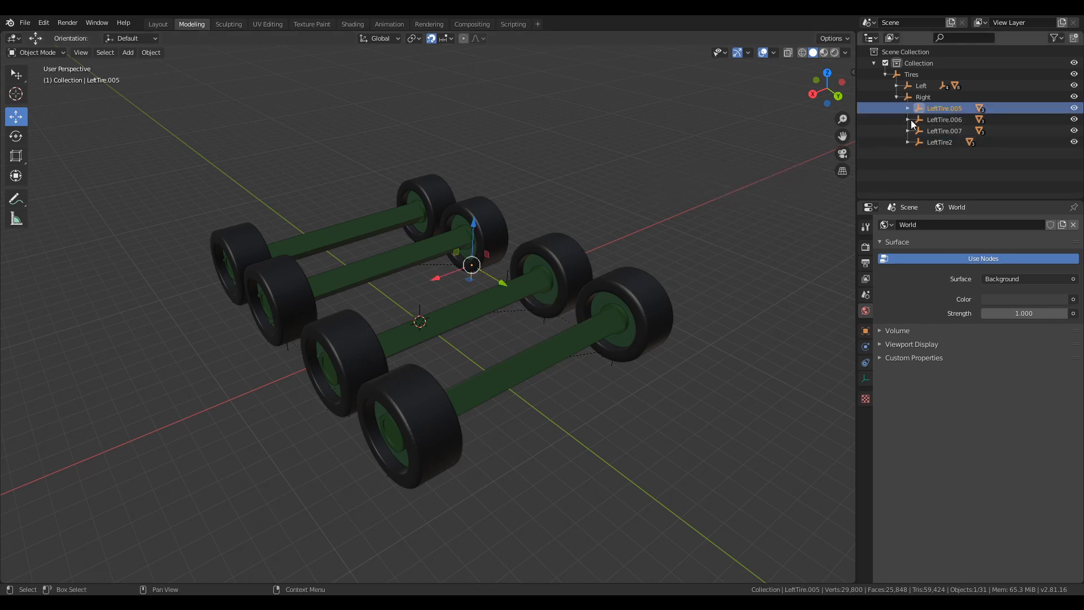
key("F2")
type("LeftTire3")
key("Return")
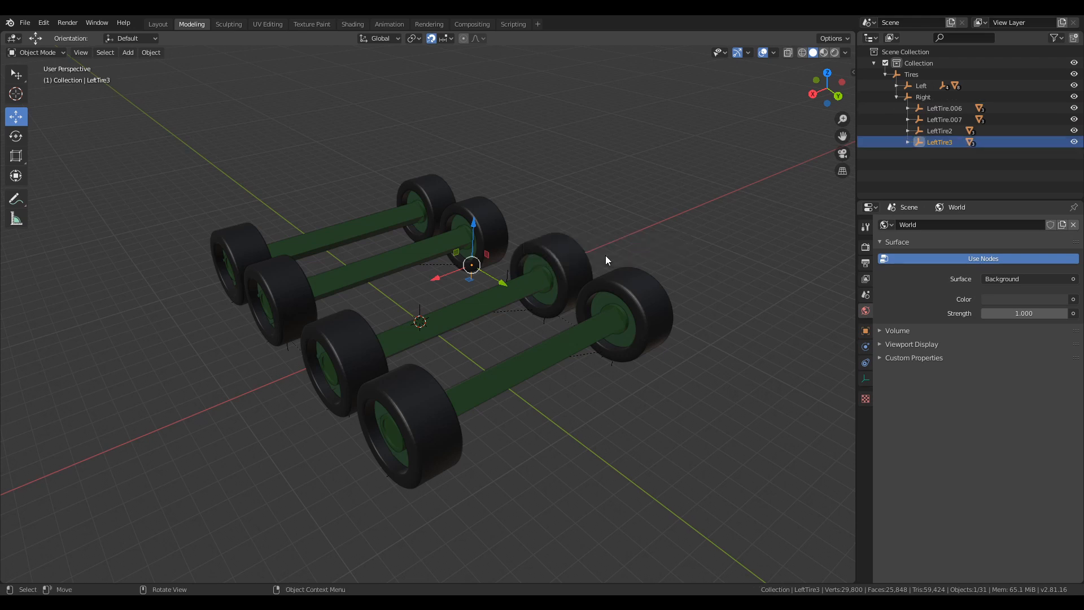
- Rename LeftTire.007 in the Right group as LeftTire1 and select LeftTire.006
left_click(943, 119)
key("F2")
type("LeftTire1")
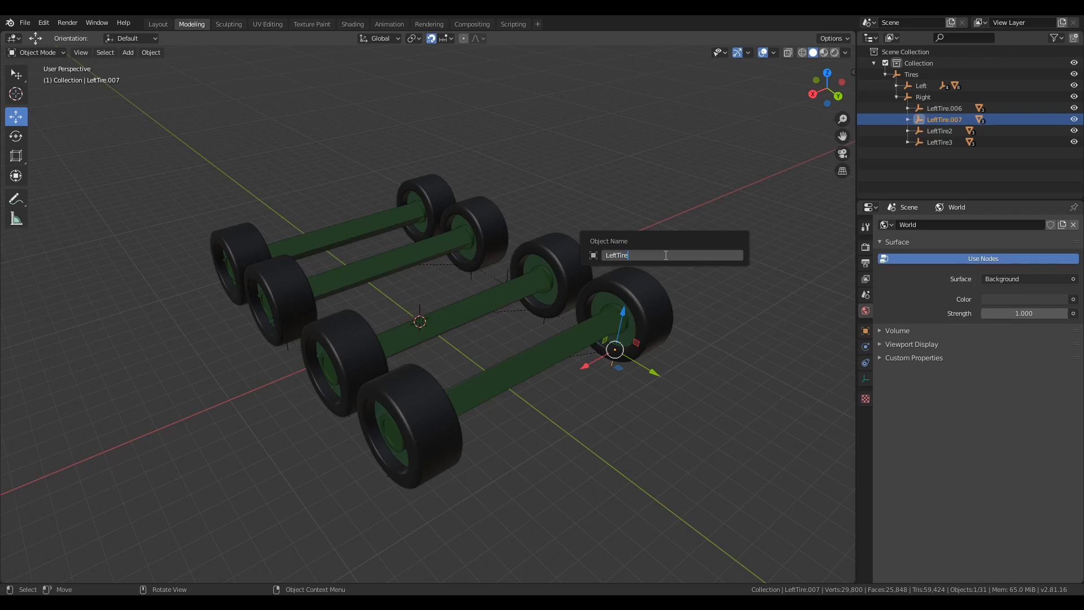
key("Return")
left_click(944, 107)
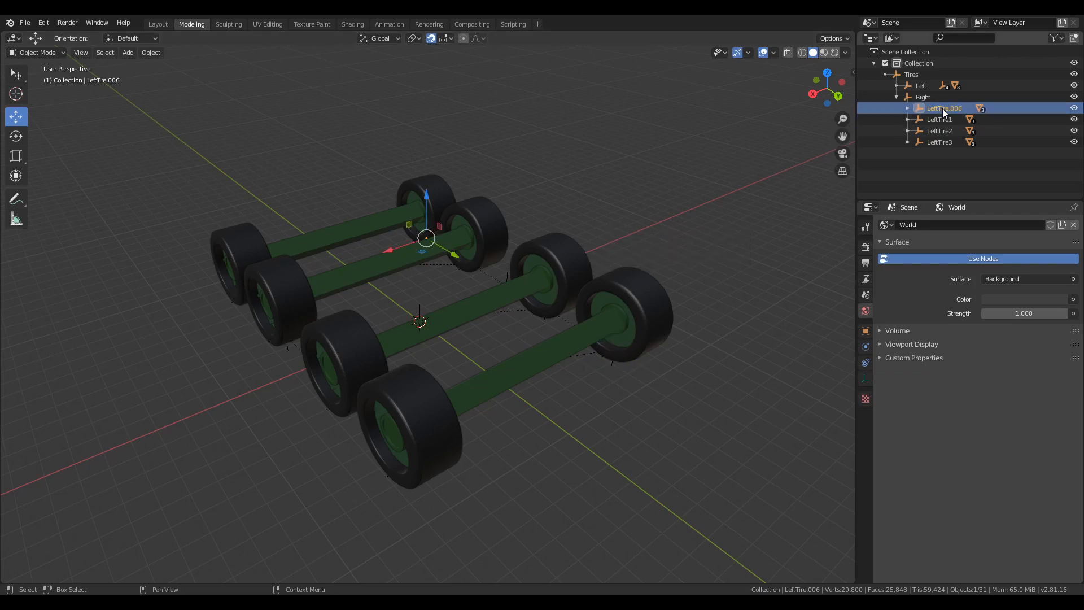
middle_click_drag(621, 301, 592, 321)
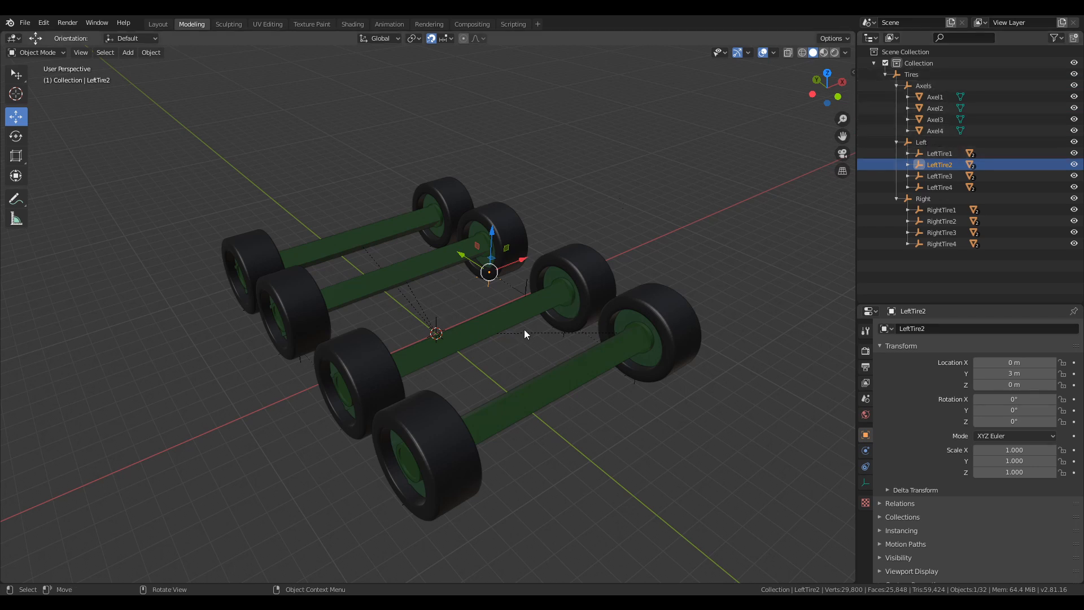
middle_click_drag(547, 329, 432, 300)
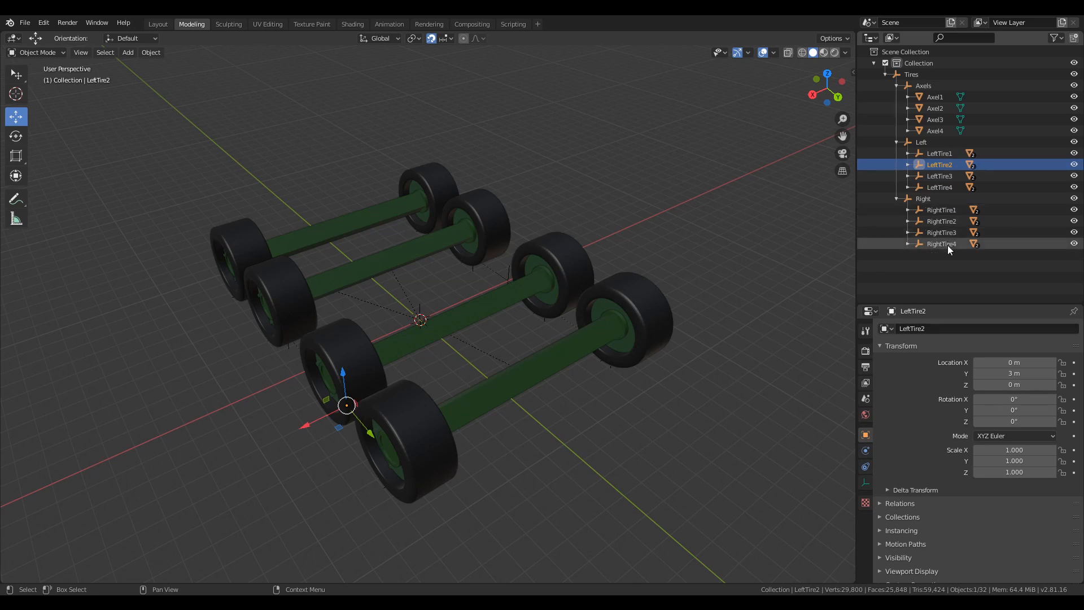
middle_click_drag(495, 311, 314, 296)
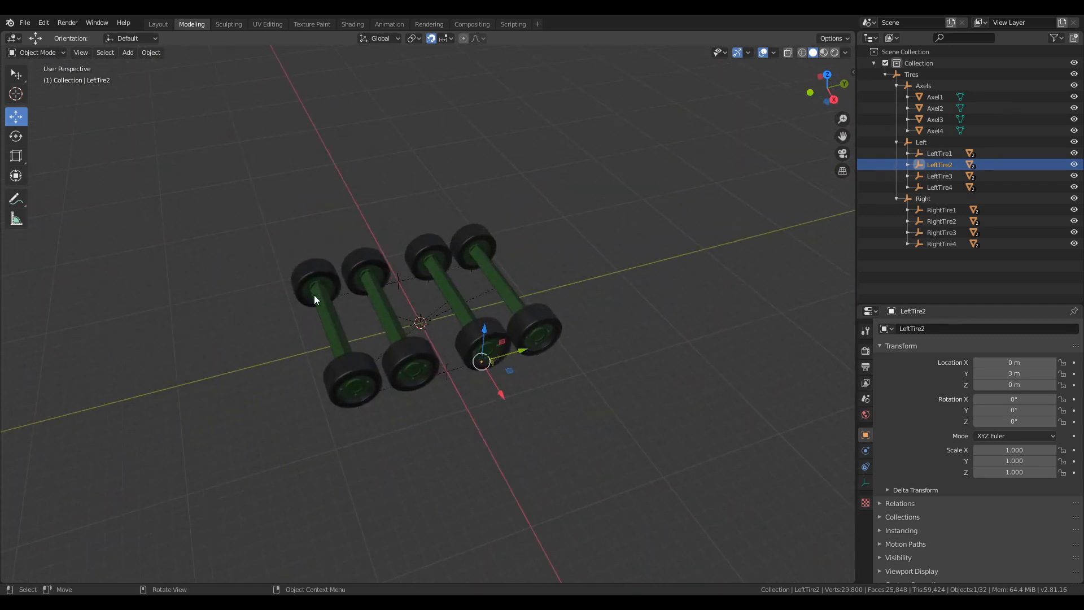